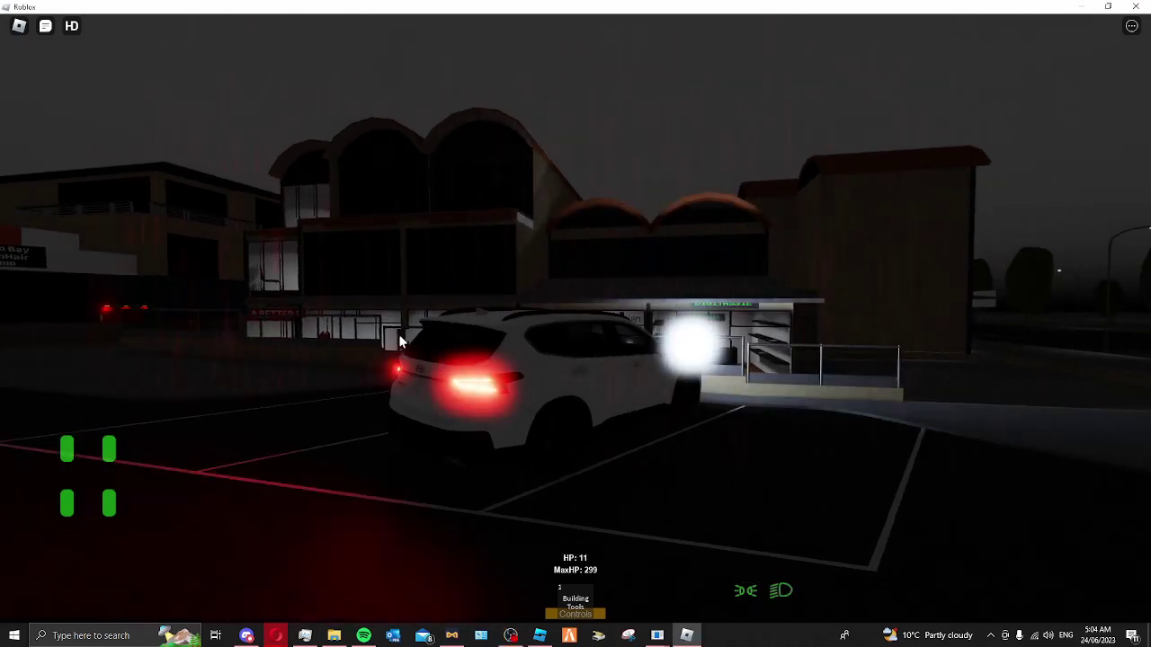
Drive the white SUV around beside the building, briefly showing then hiding the team list
key(d)
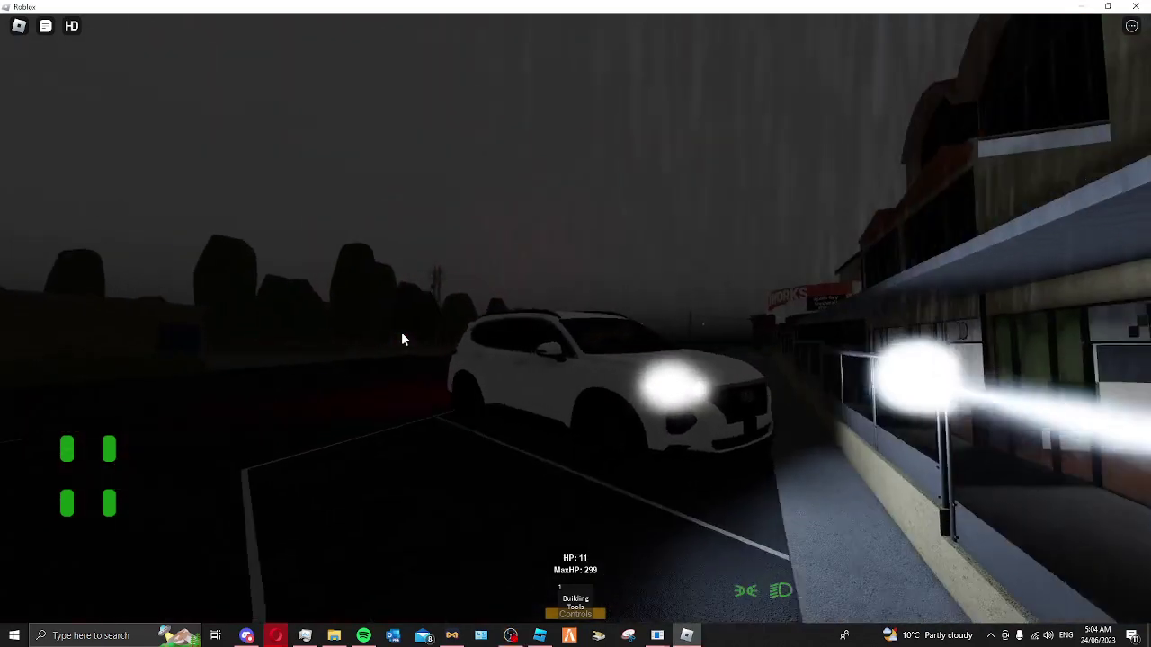
key(s)
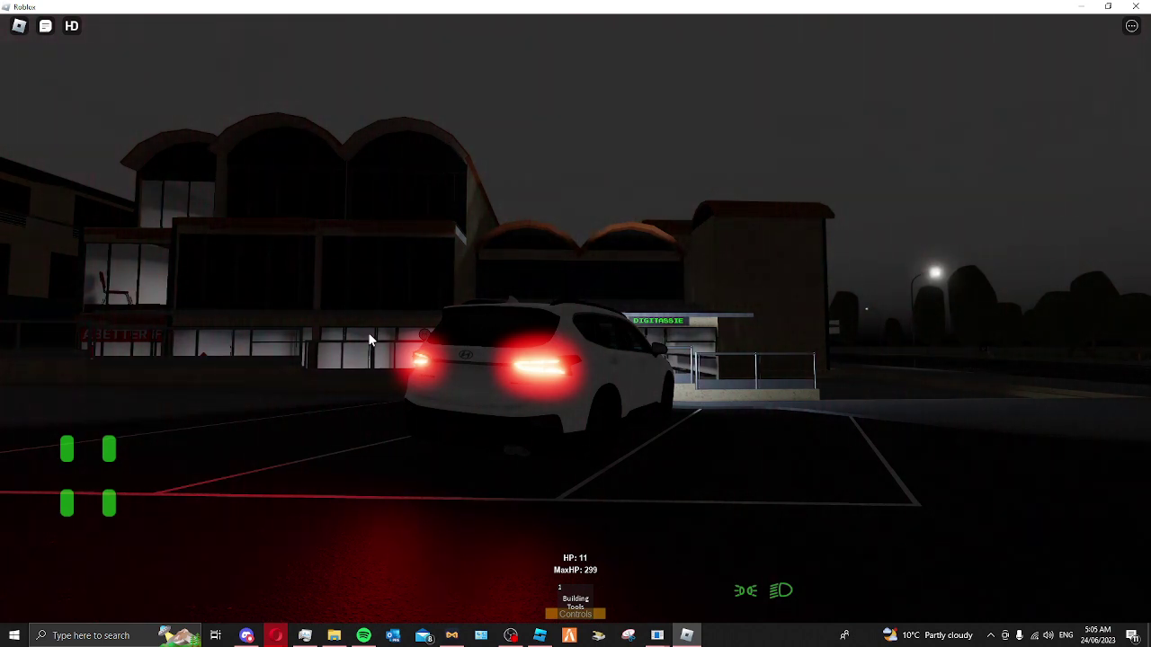
key(w)
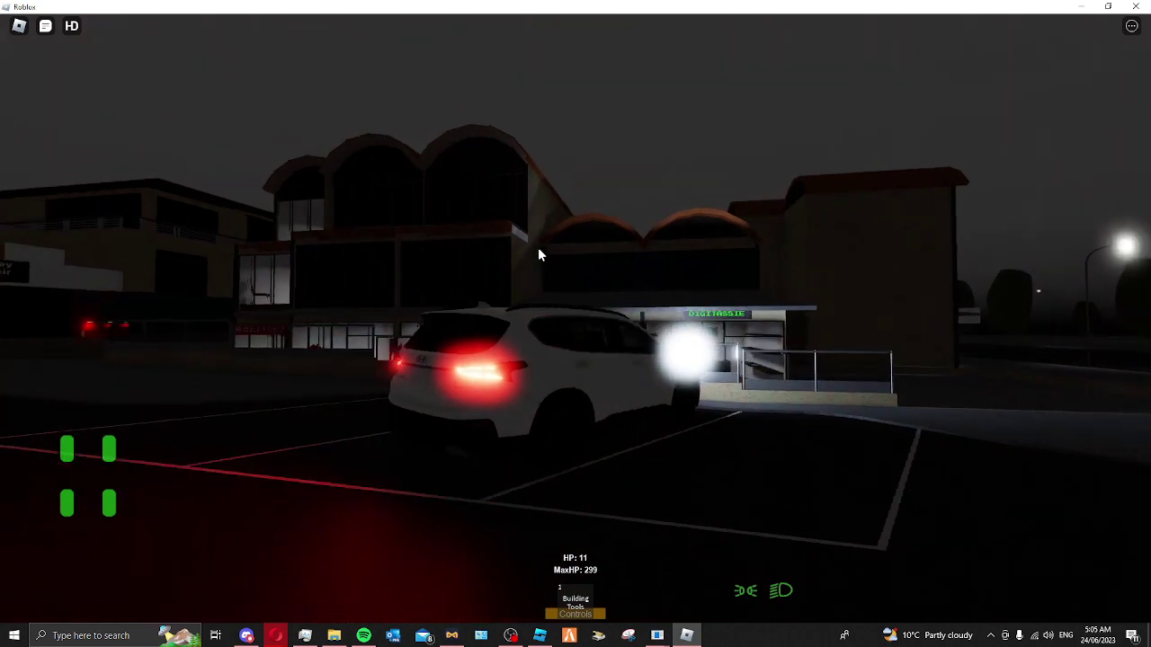
key(w)
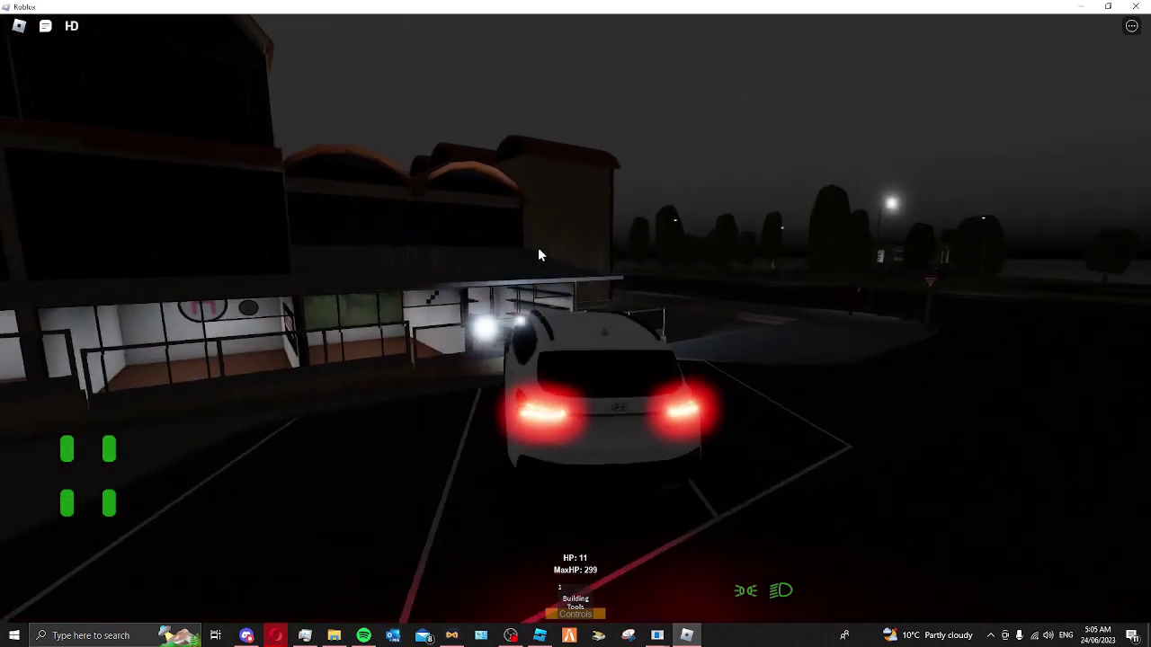
key(a)
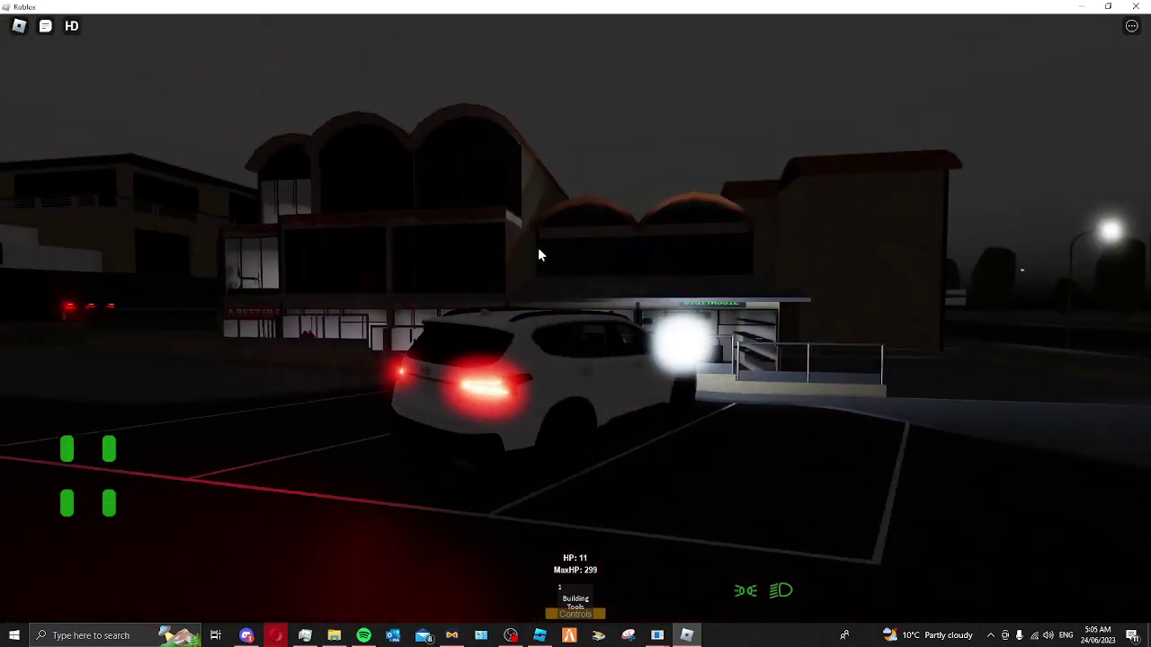
key(Tab)
key(Tab)
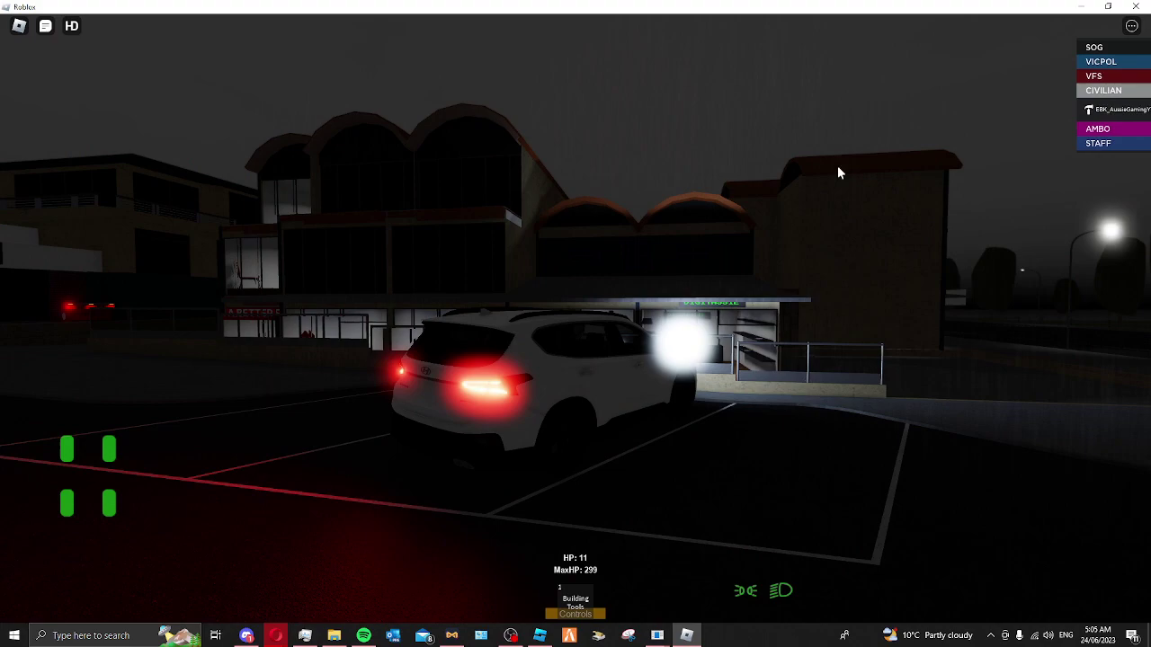
key(Tab)
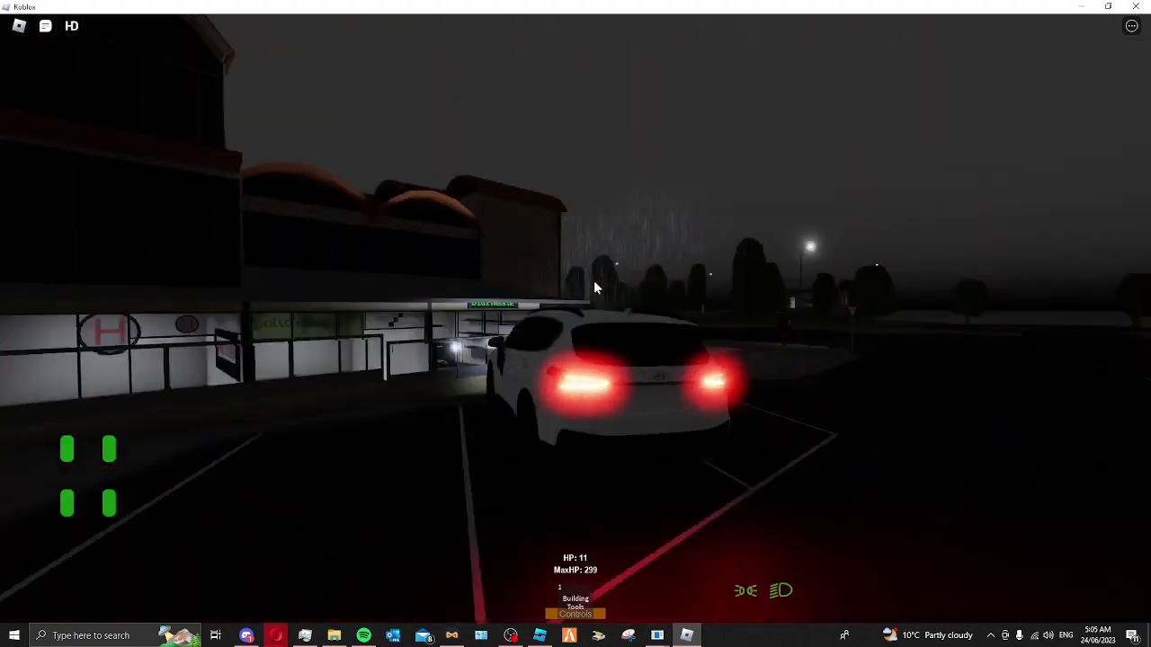
Reverse the SUV out of its parking bay and drive forward toward the exit
key(Left)
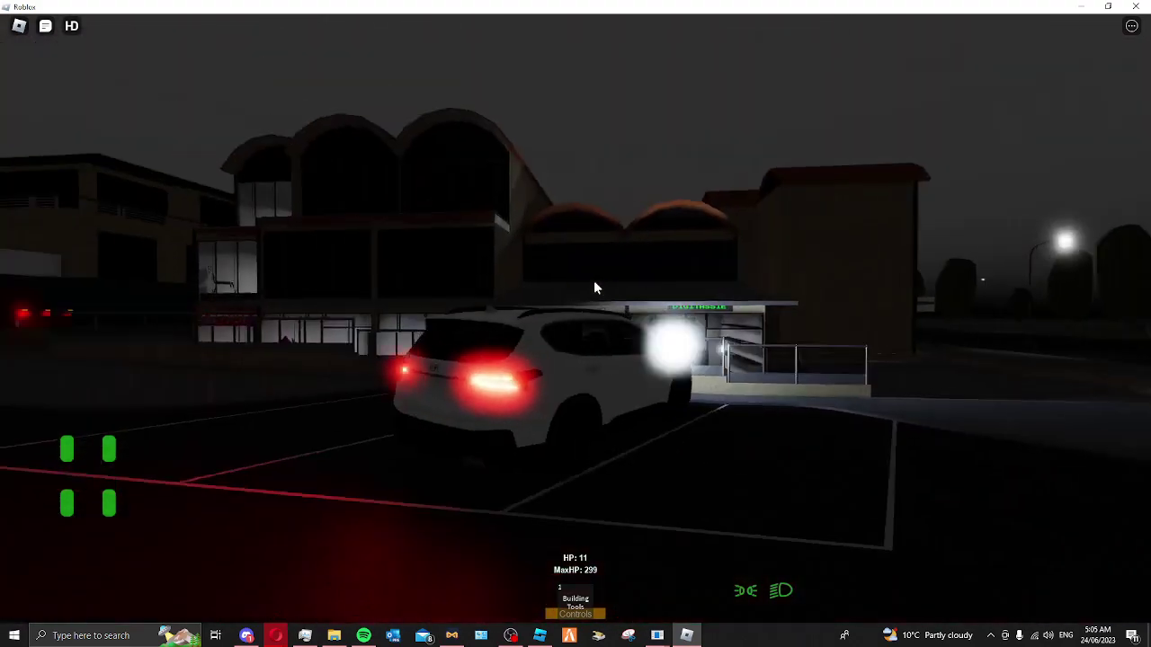
key(d)
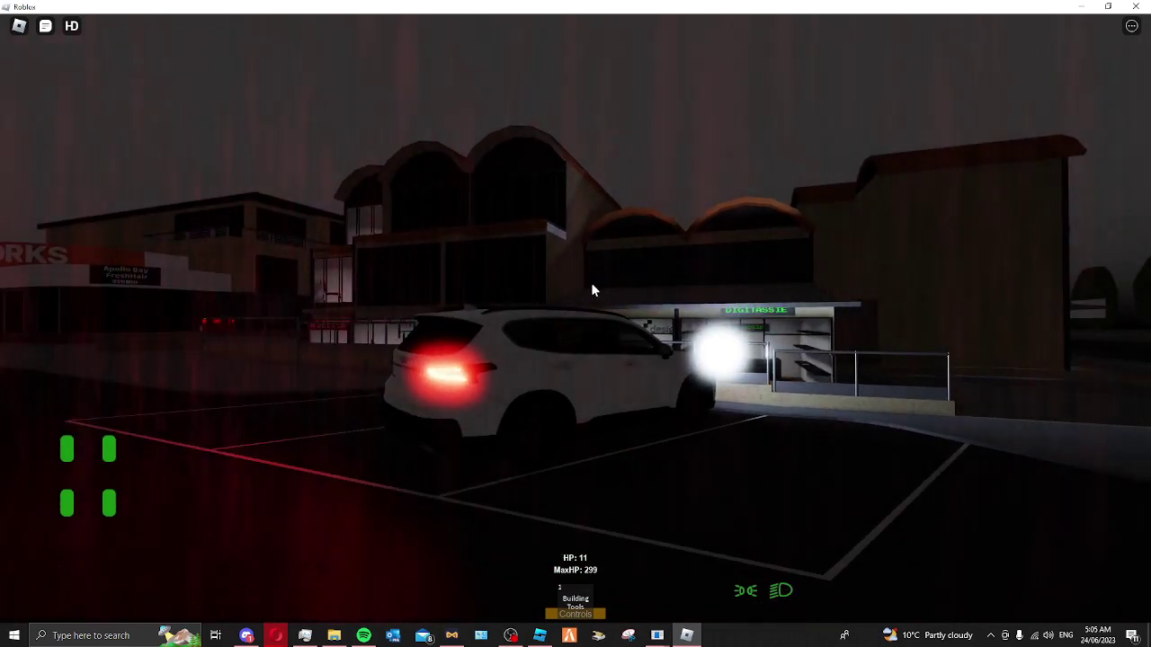
key(s)
key(s)
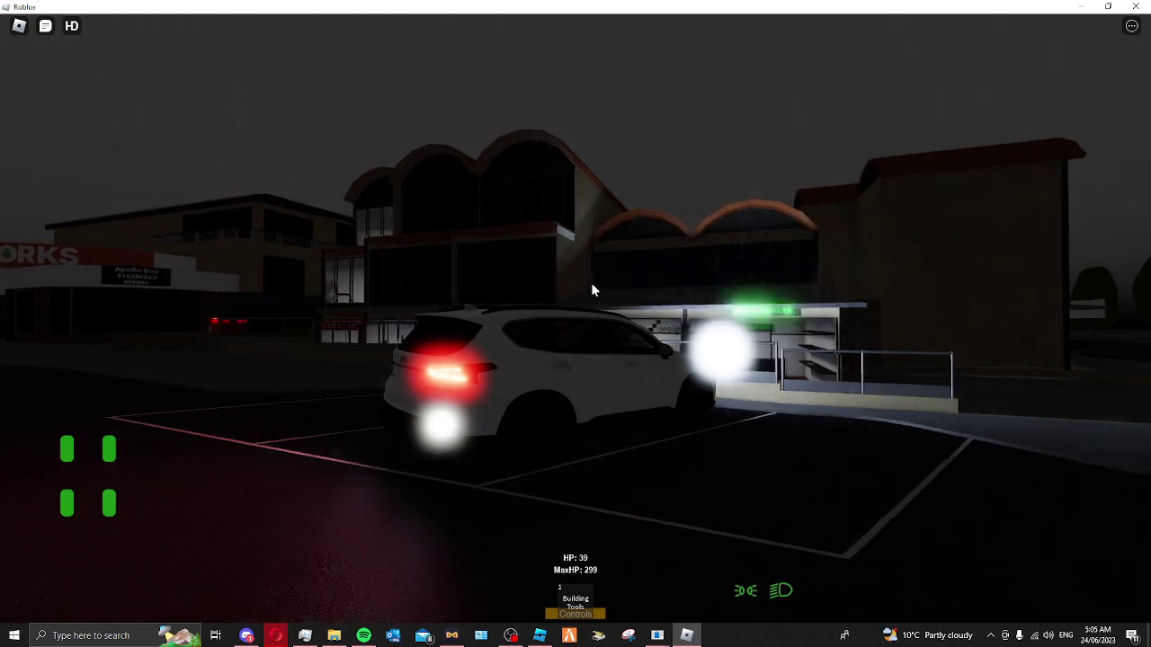
key(a)
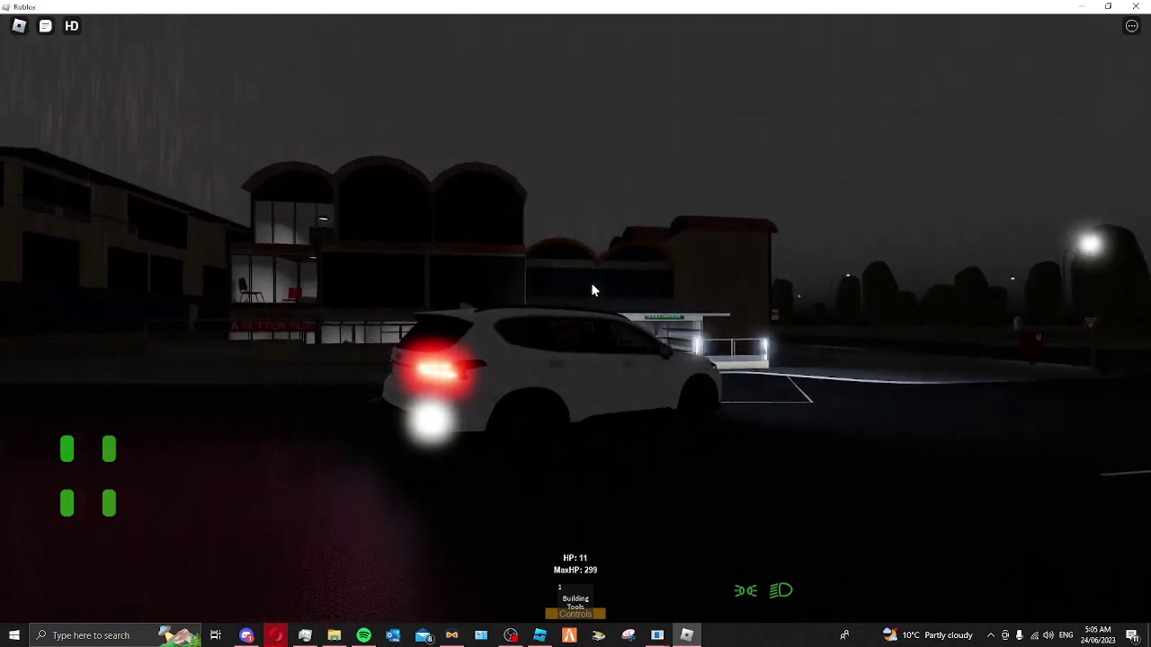
key(w)
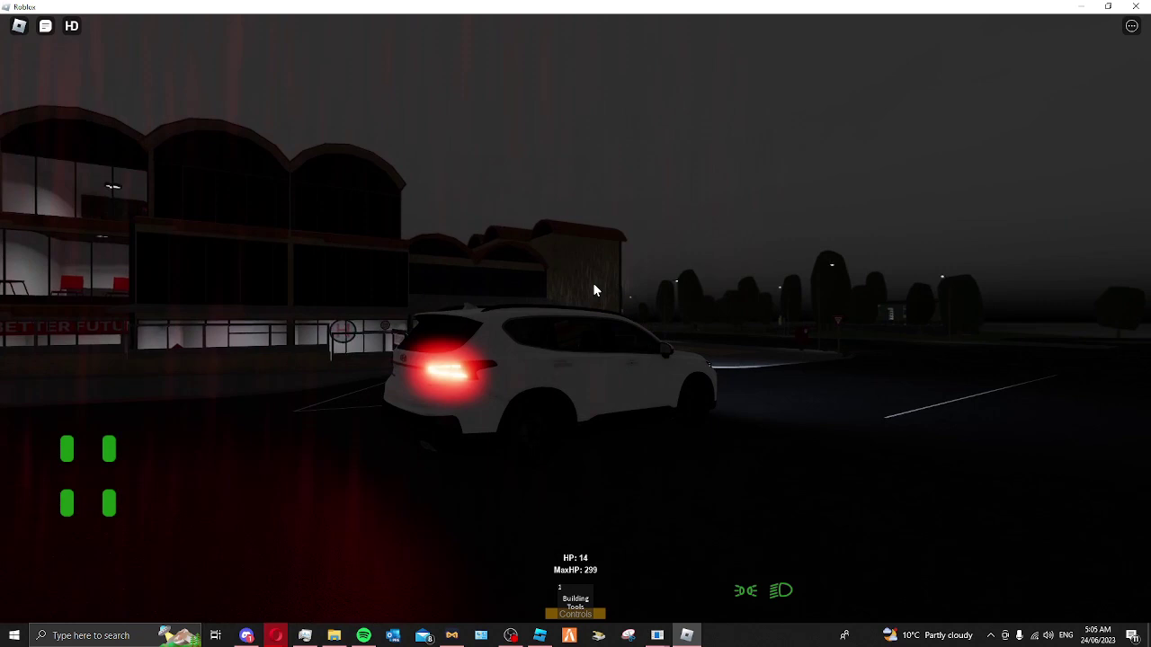
Pull the SUV out of the car park and turn right onto the long road
key(d)
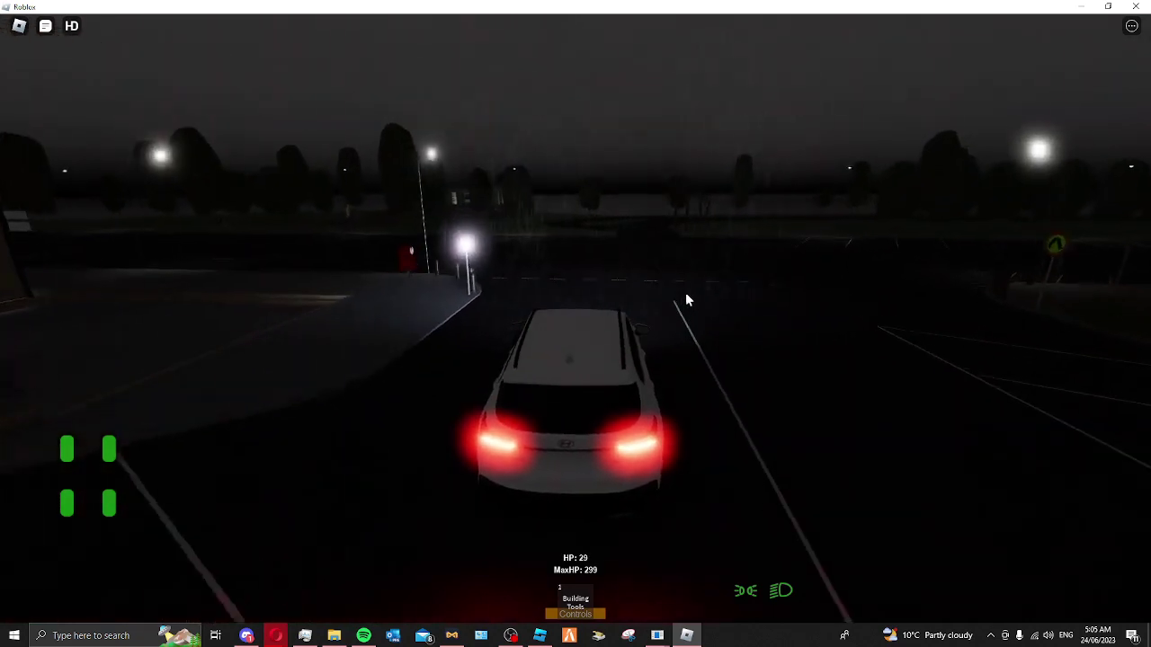
key(c)
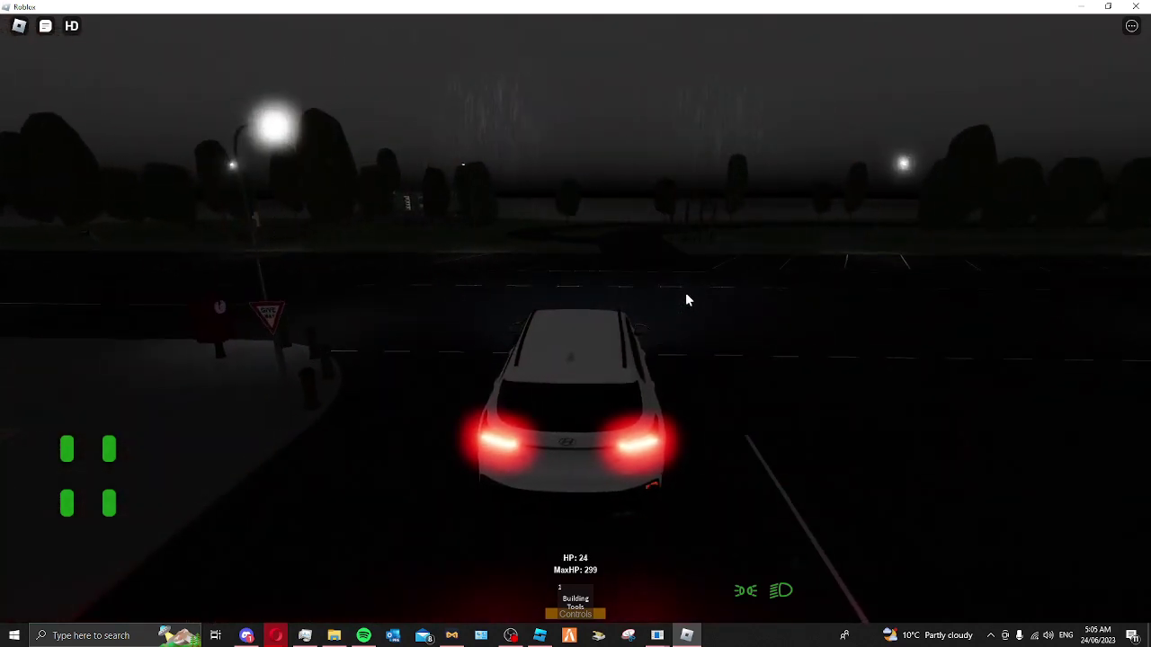
key(d)
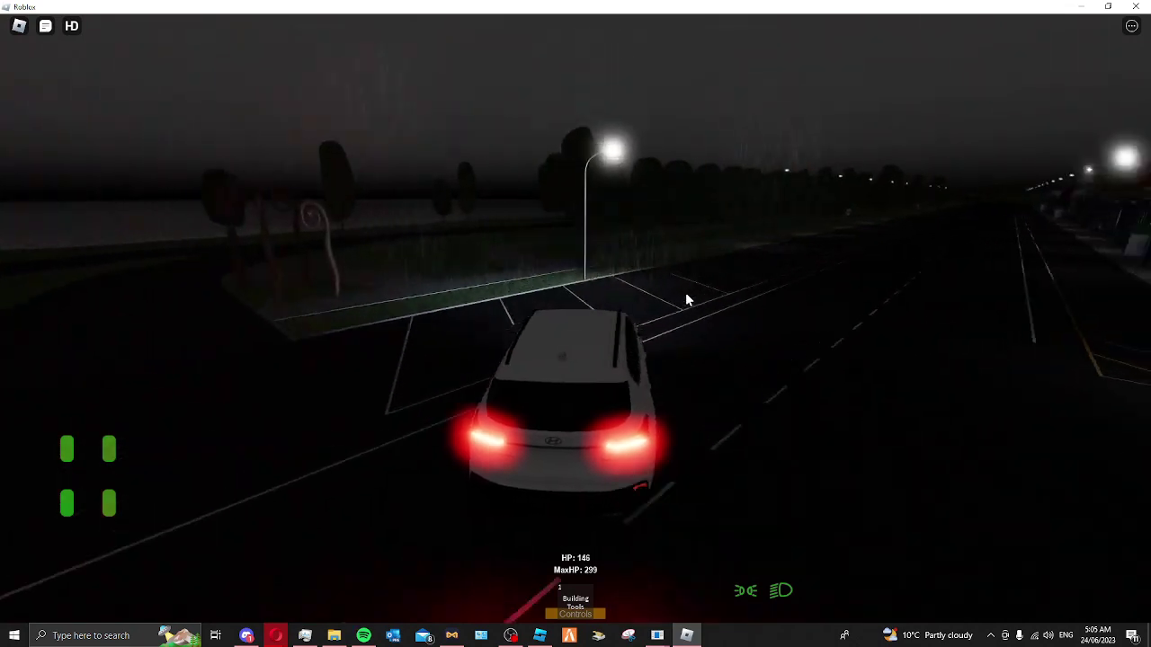
key(d)
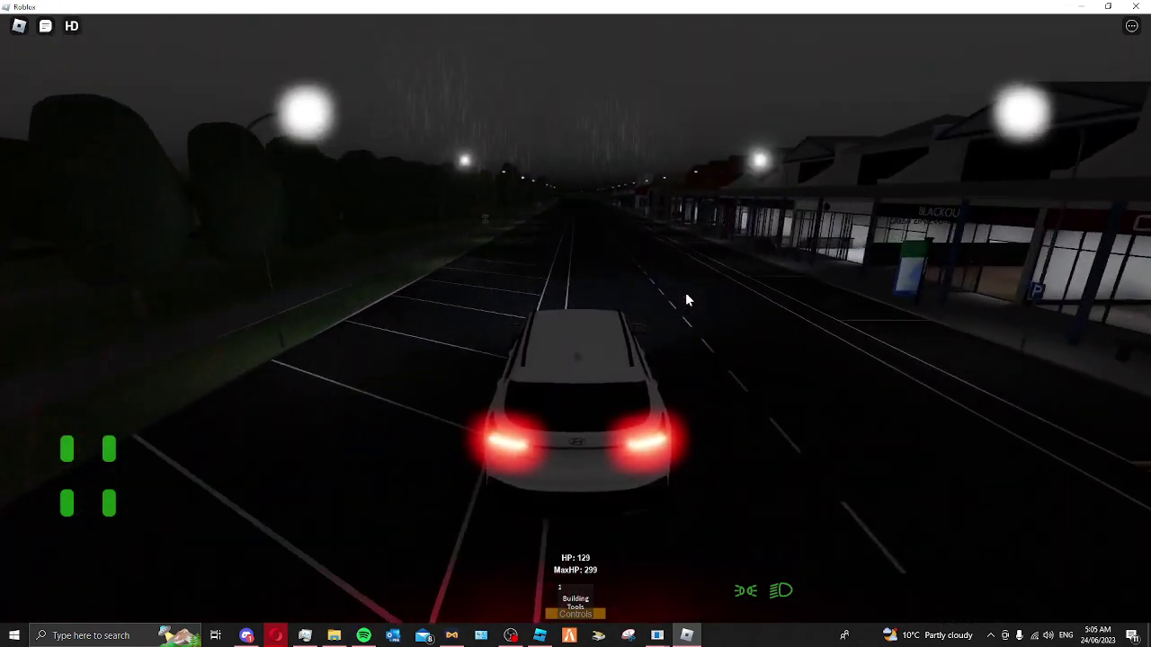
Drive past the supermarket and shops, then turn right around the lit building
key(w)
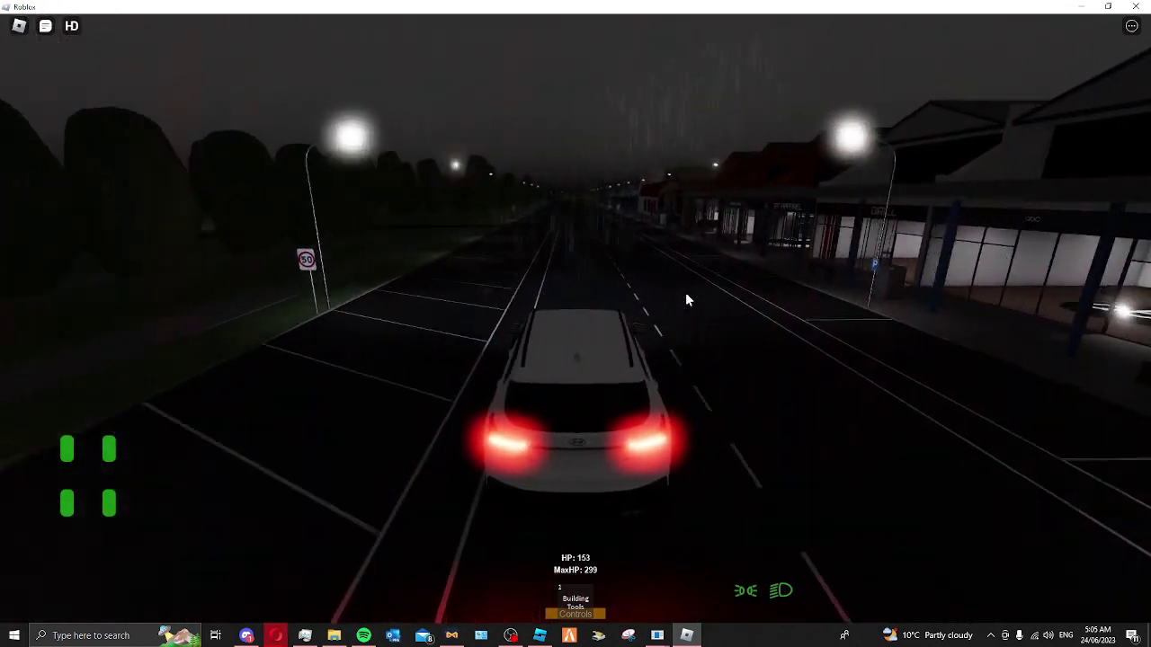
key(w)
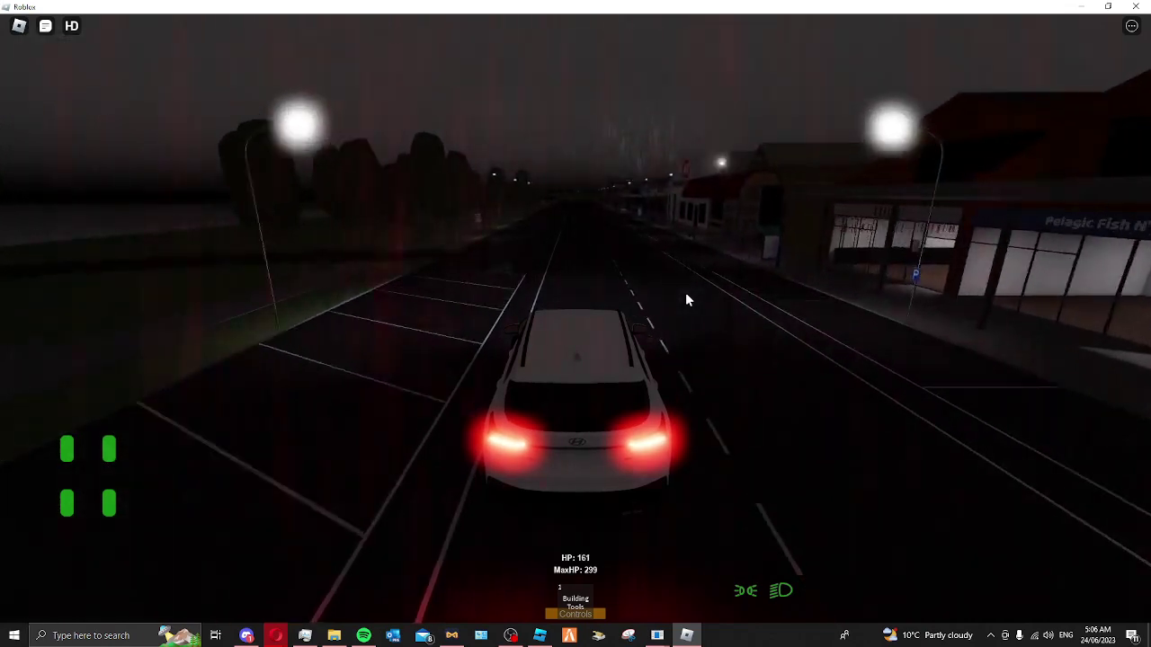
key(w)
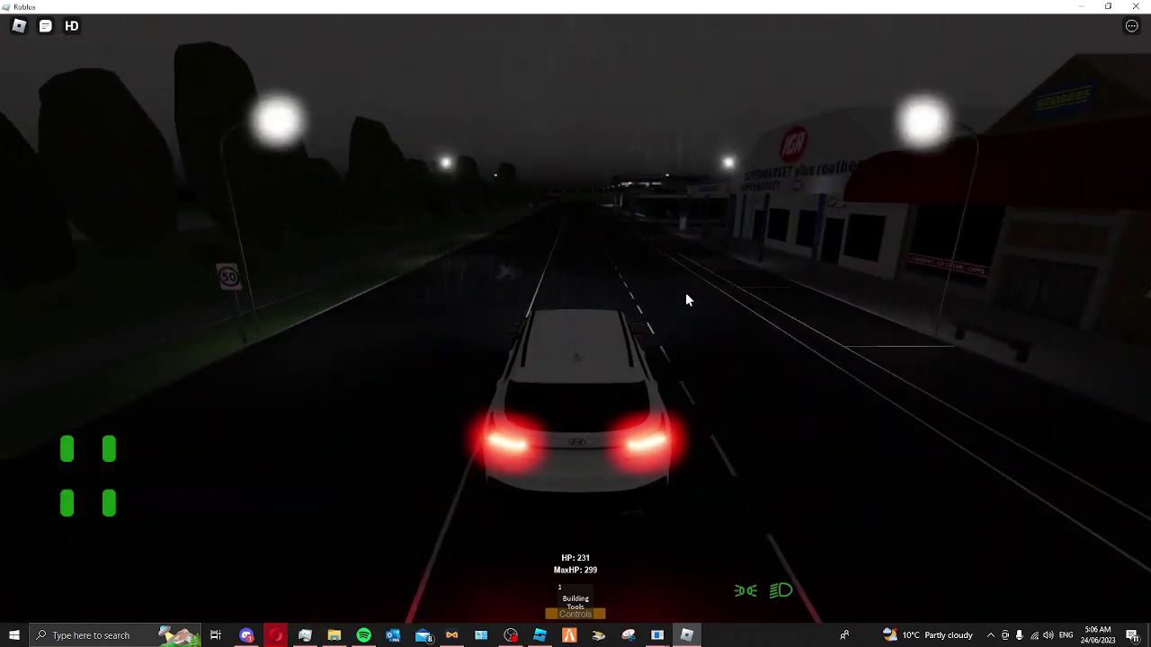
key(w)
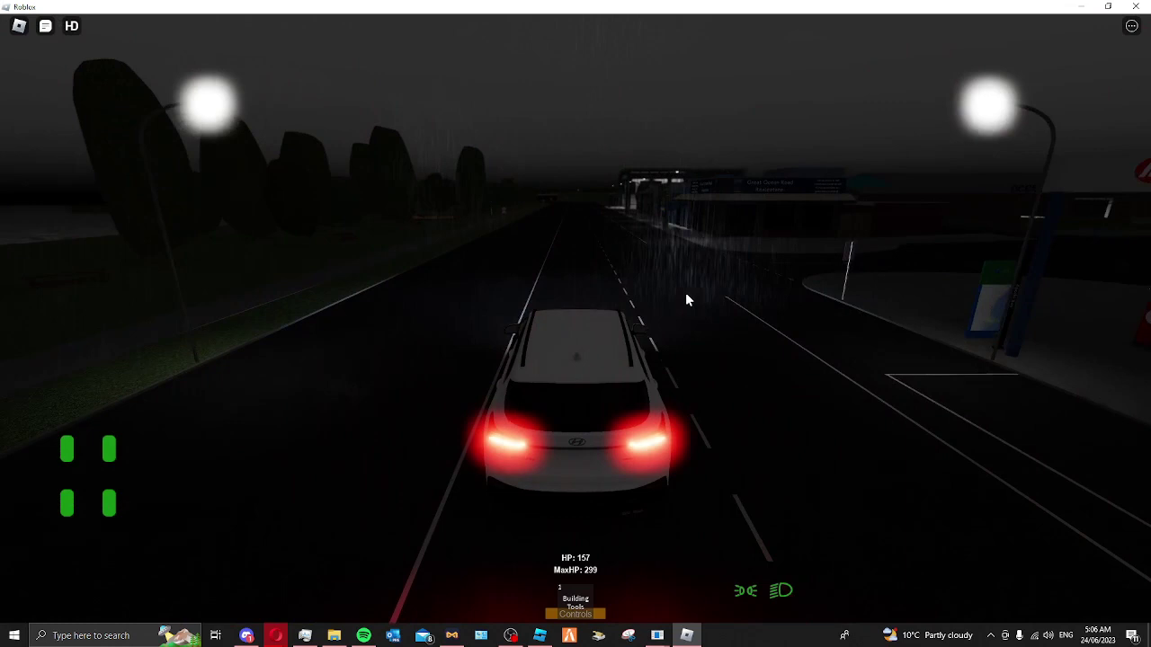
key(w)
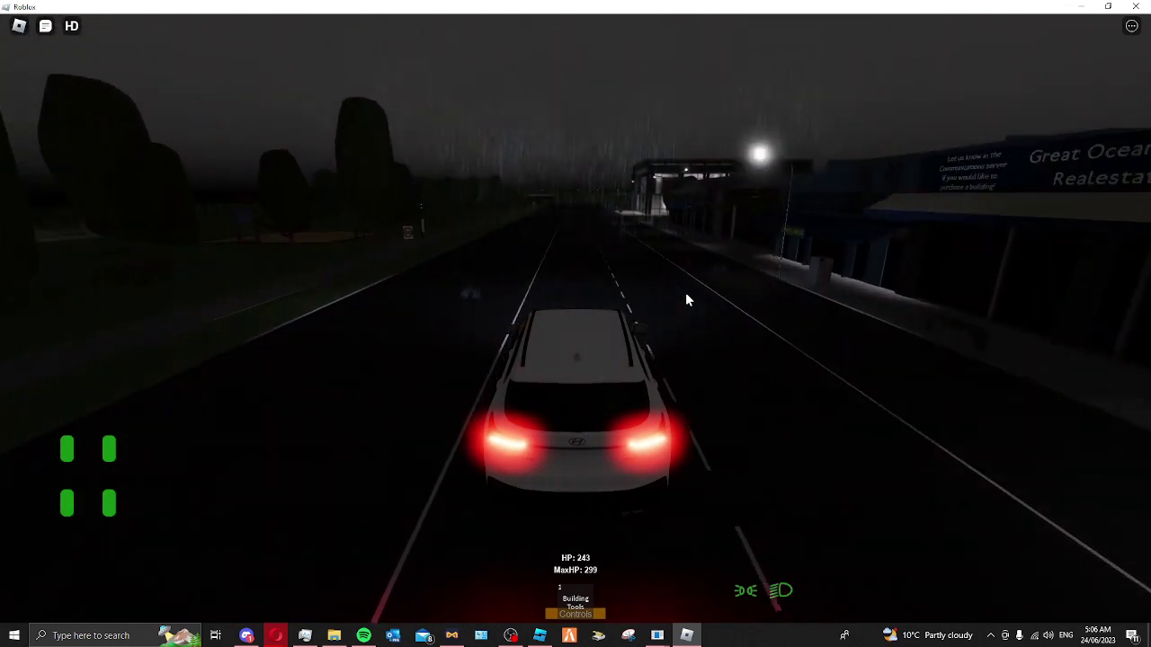
key(w)
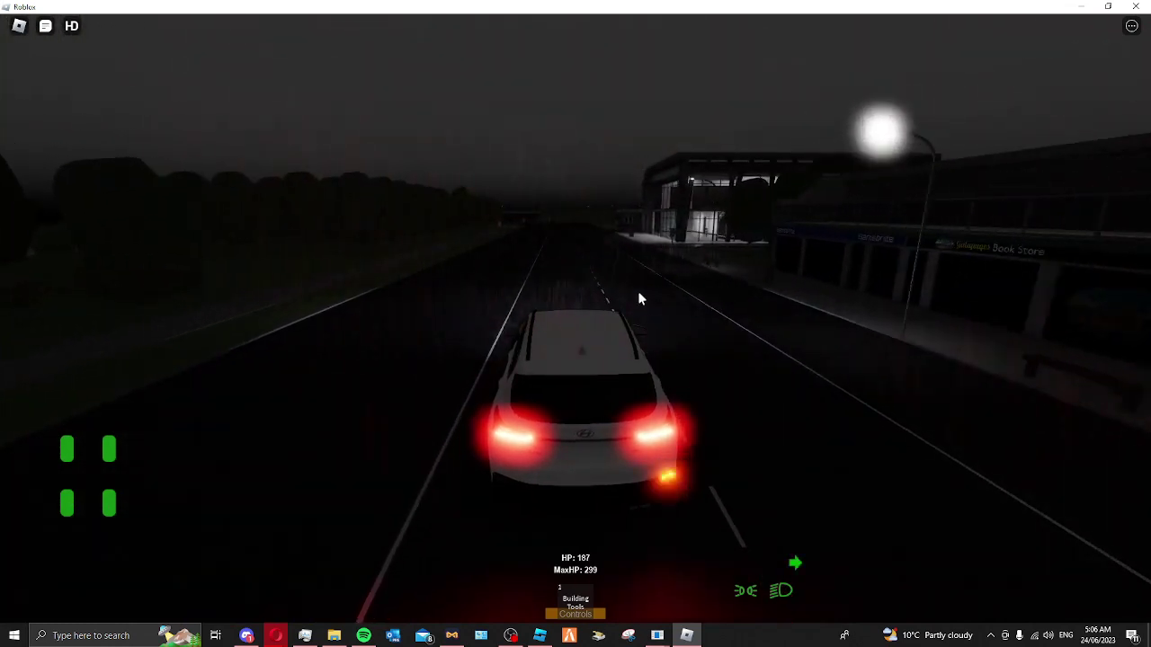
key(w)
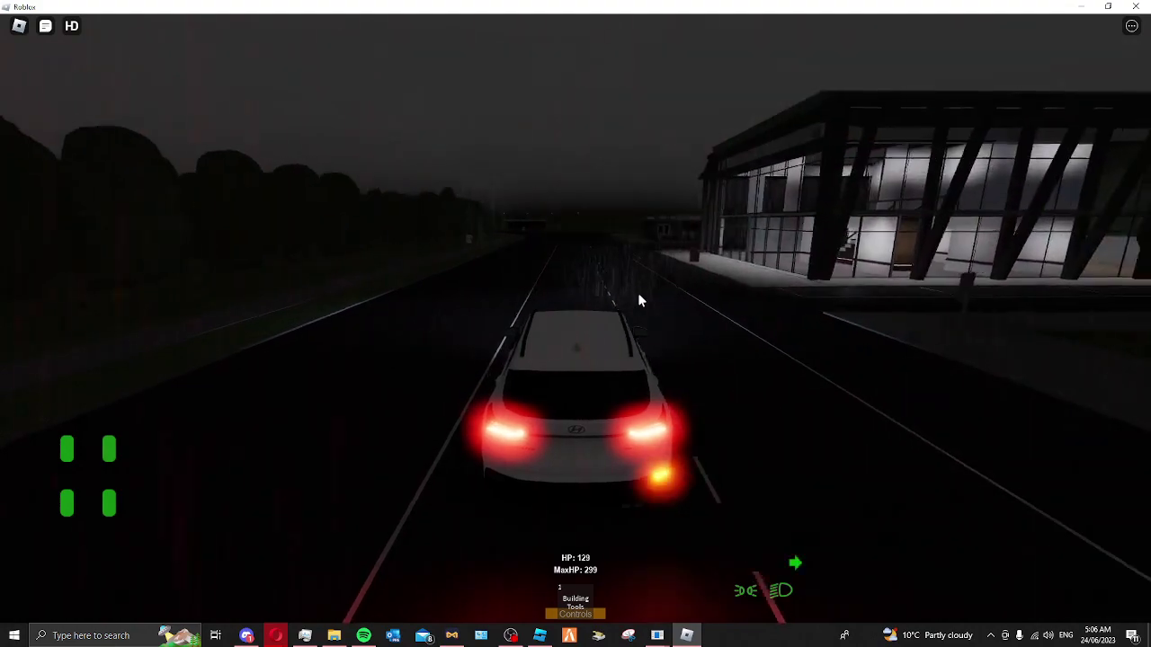
key(d)
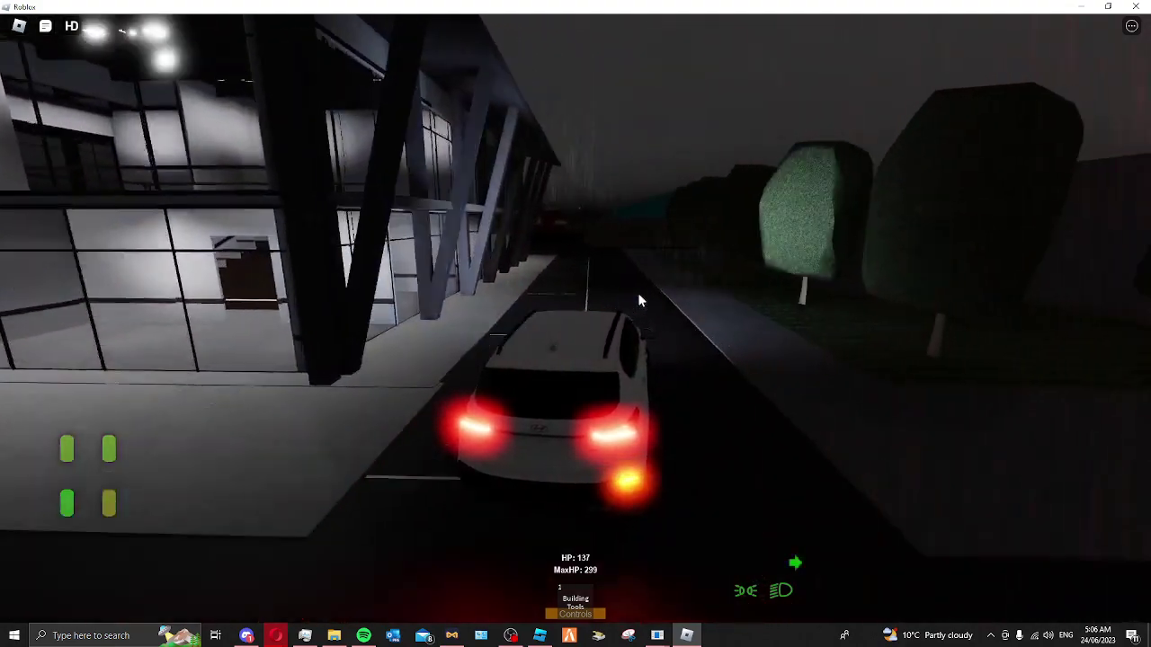
Wind the SUV left toward the fenced building and through the narrow alleys
key(w)
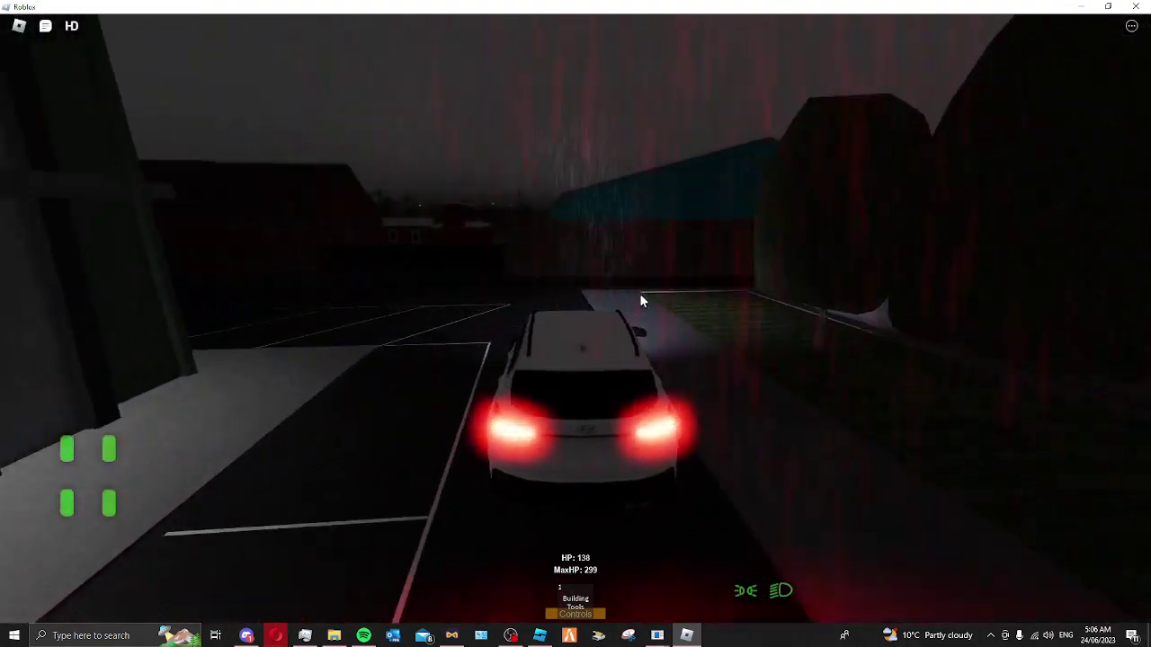
key(a)
key(a)
key(w)
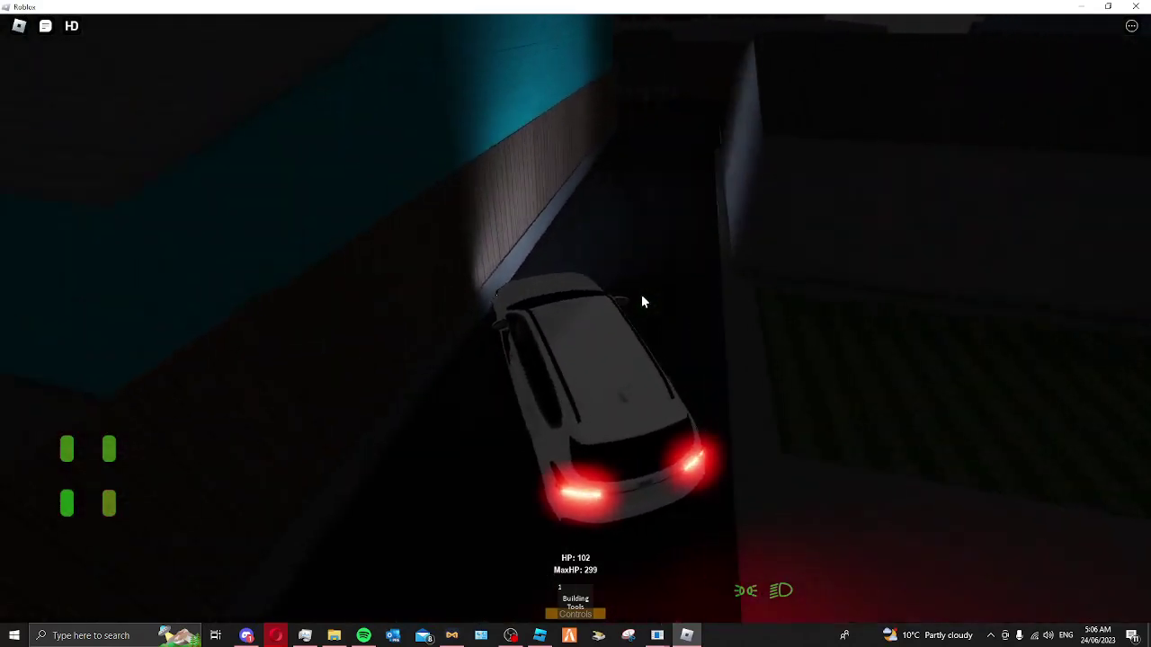
key(w)
key(d)
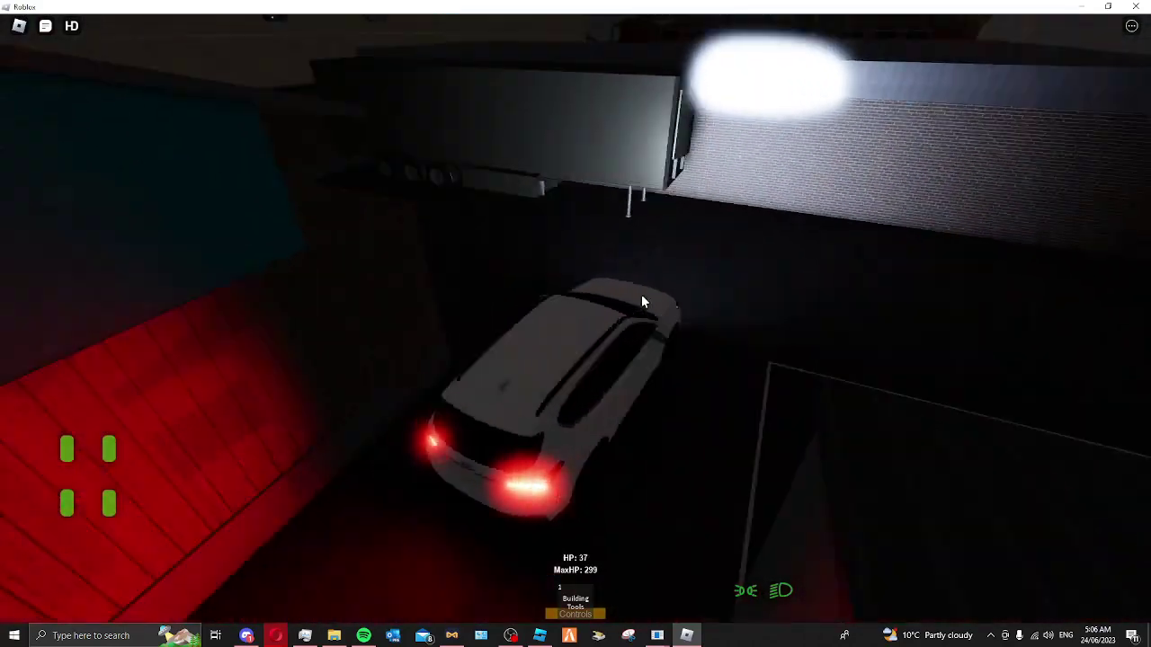
key(a)
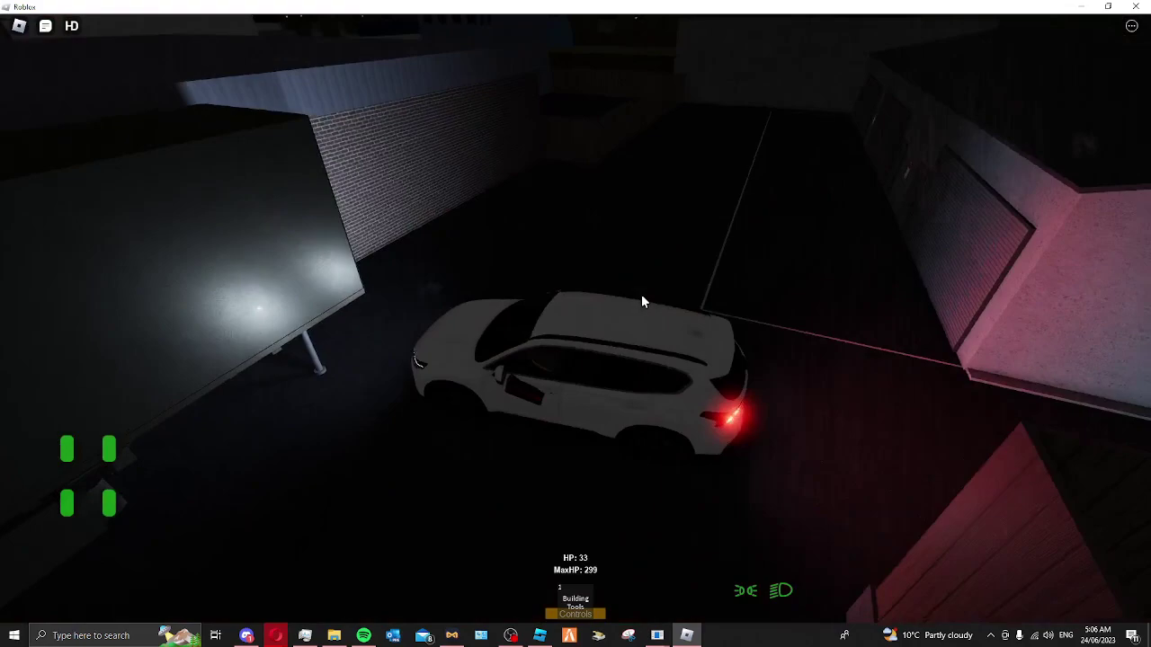
key(w)
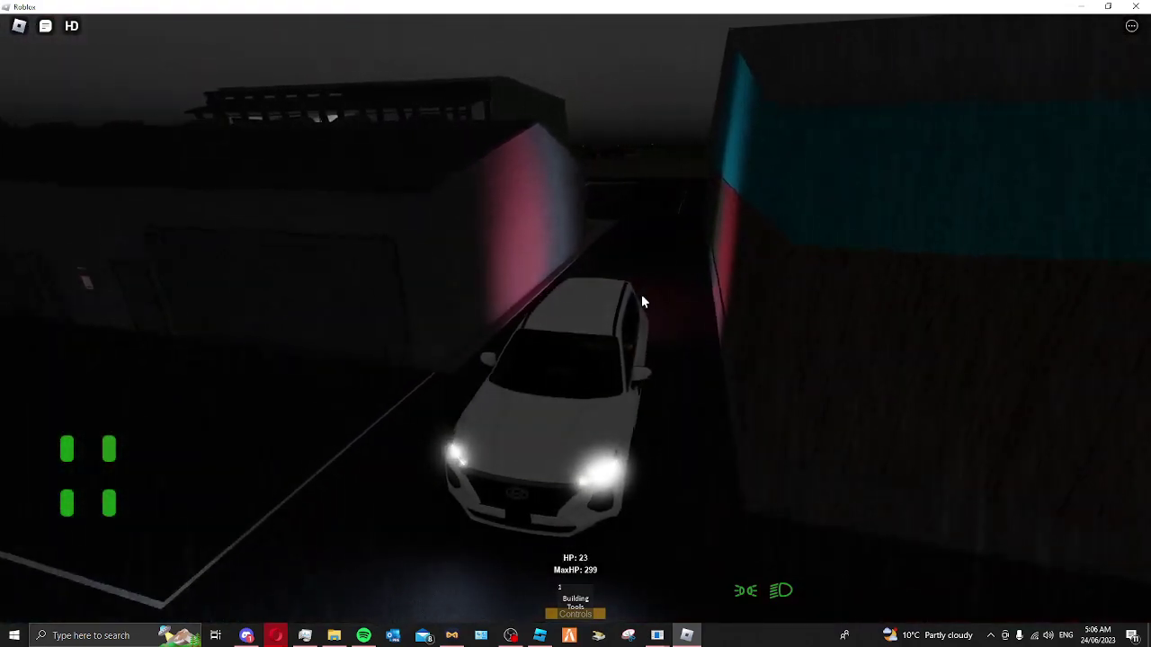
Exit into the lot, reverse past the buzzjuice building, and turn onto the road
key(a)
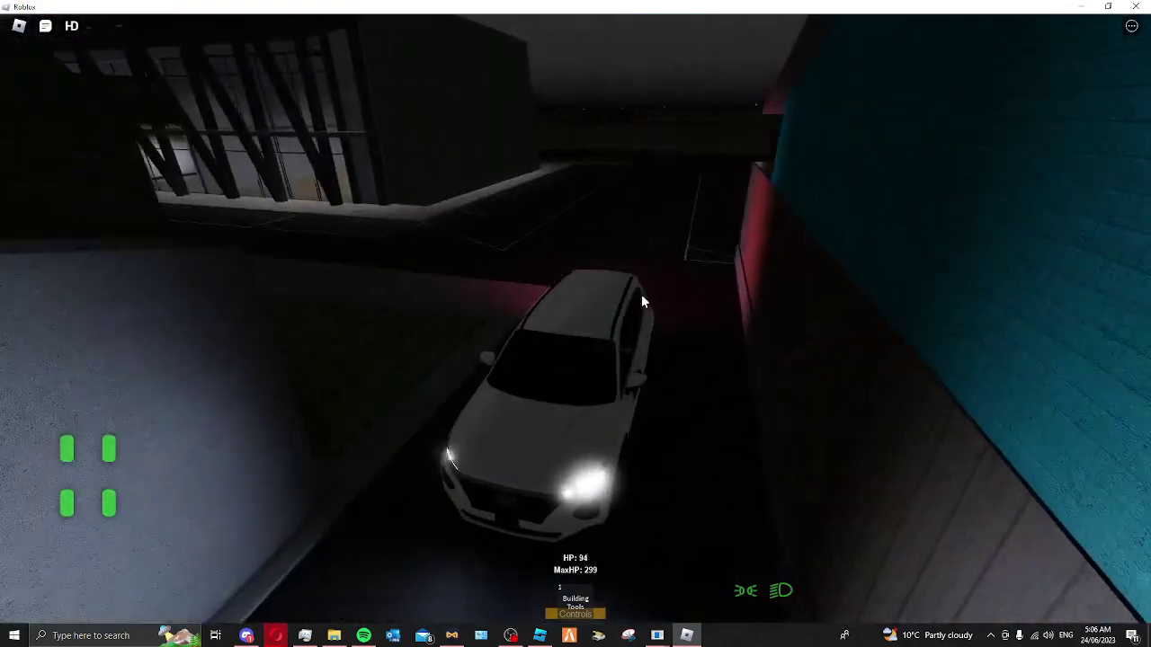
key(w)
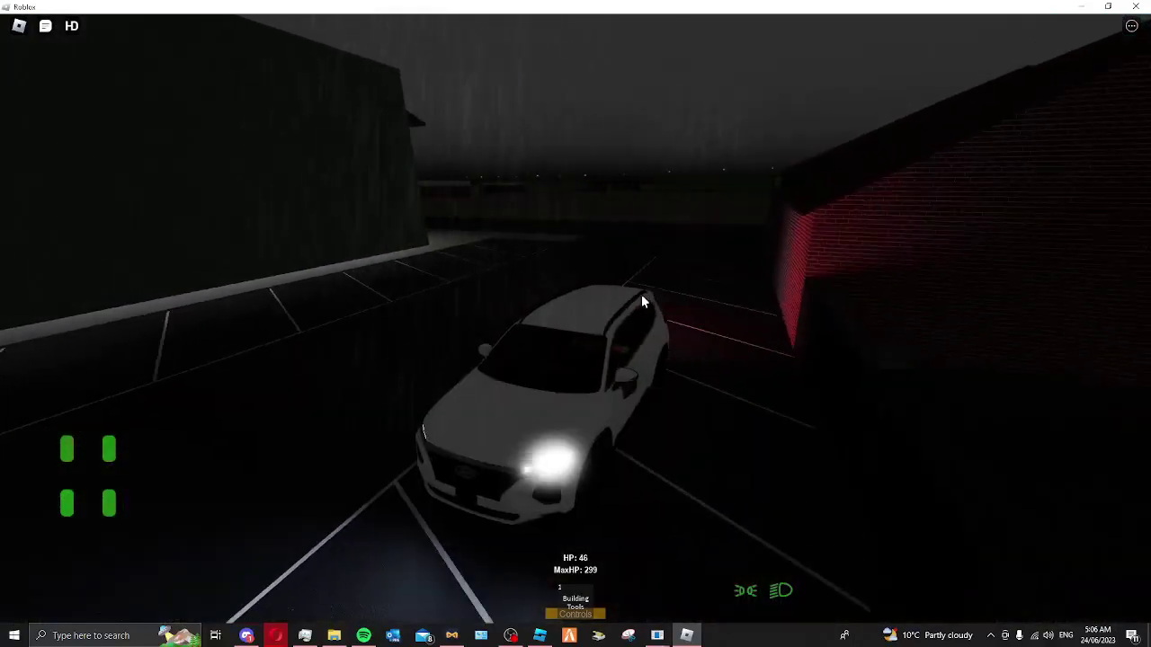
key(s)
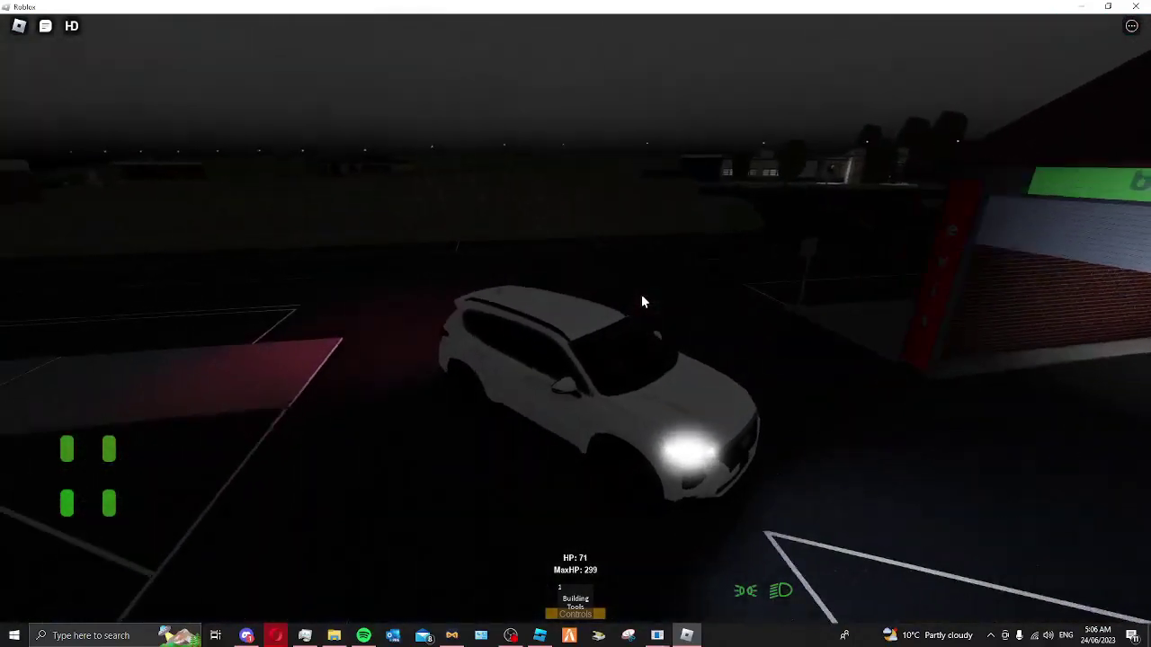
key(s)
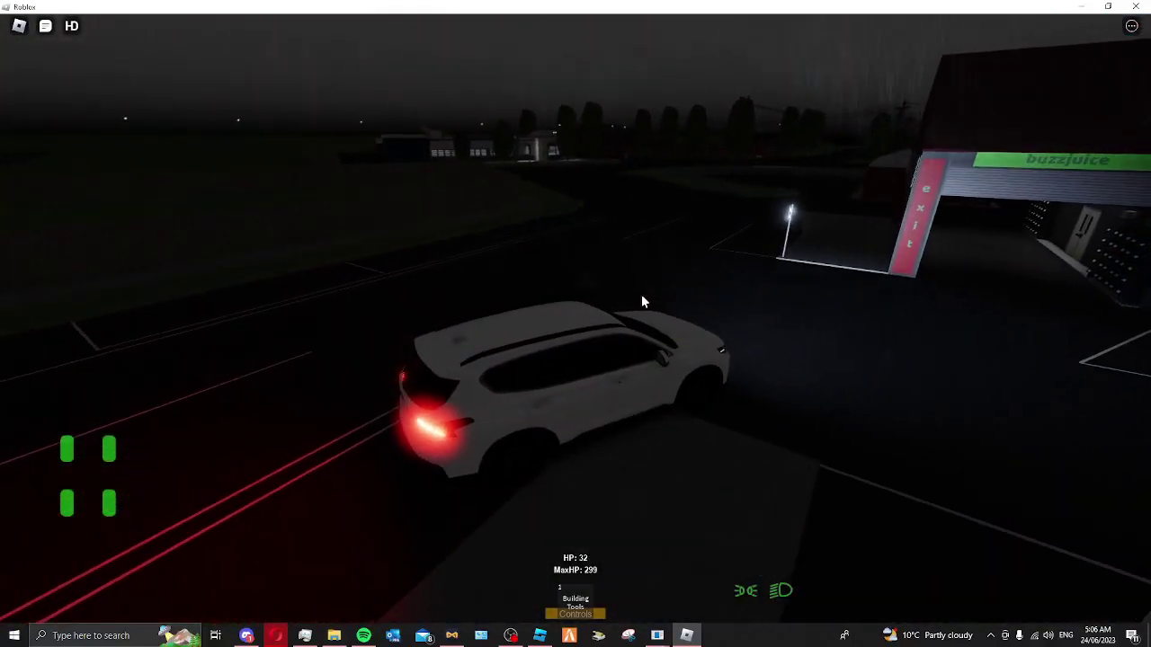
key(d)
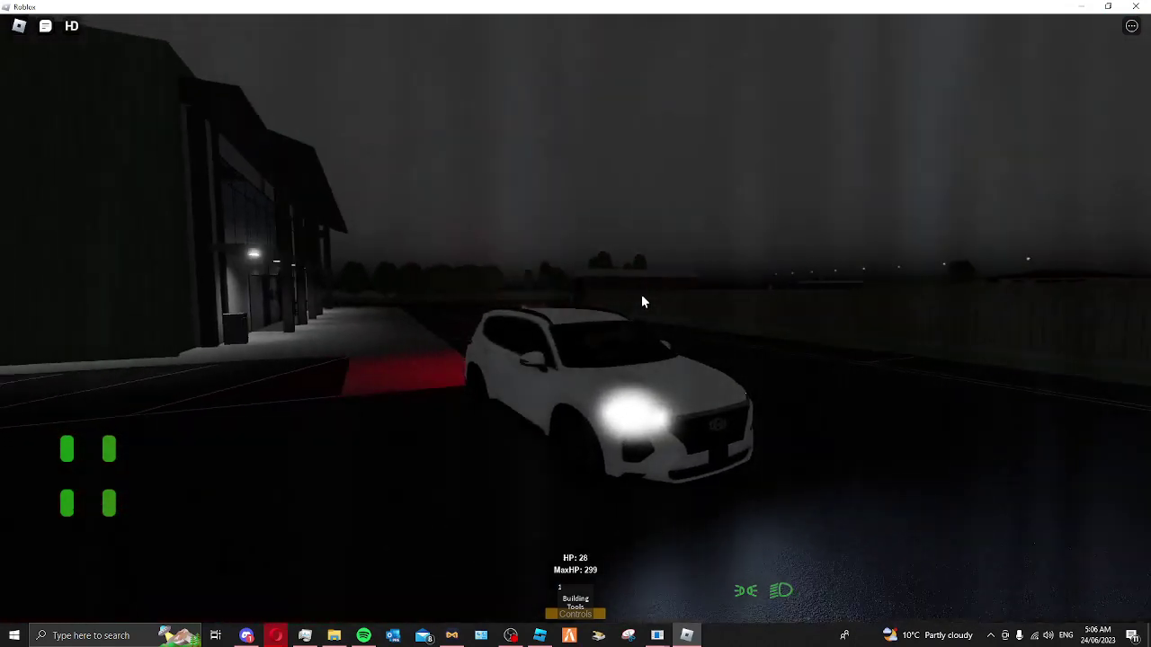
key(w)
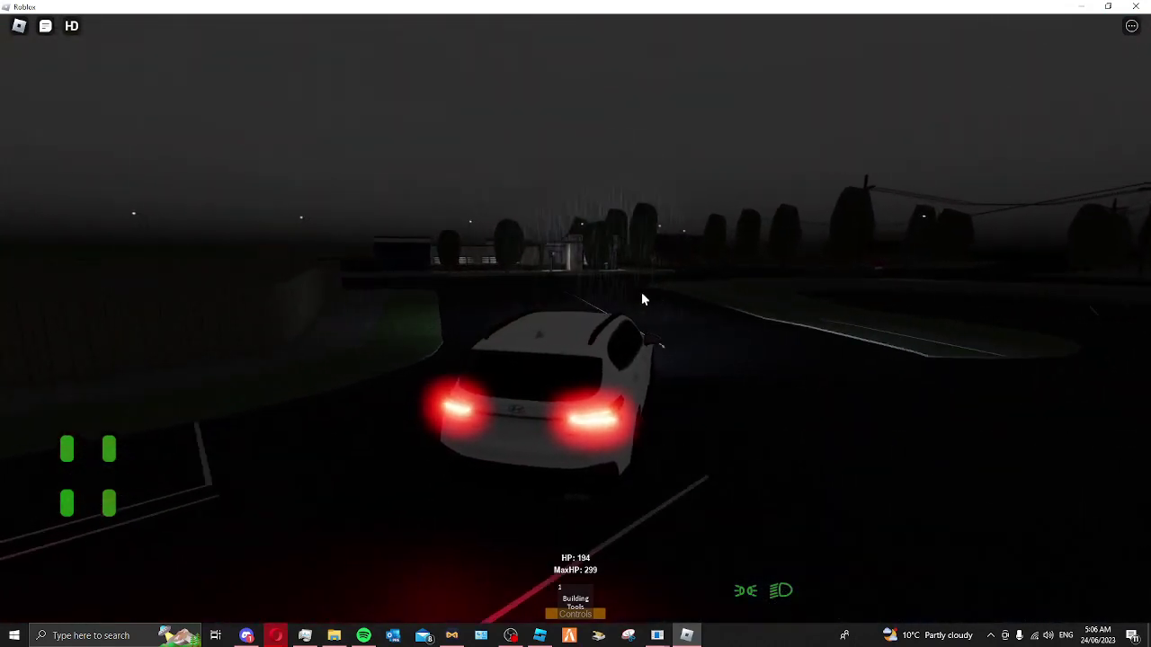
Follow the left bend and turn onto the straight road, driving up it
key(a)
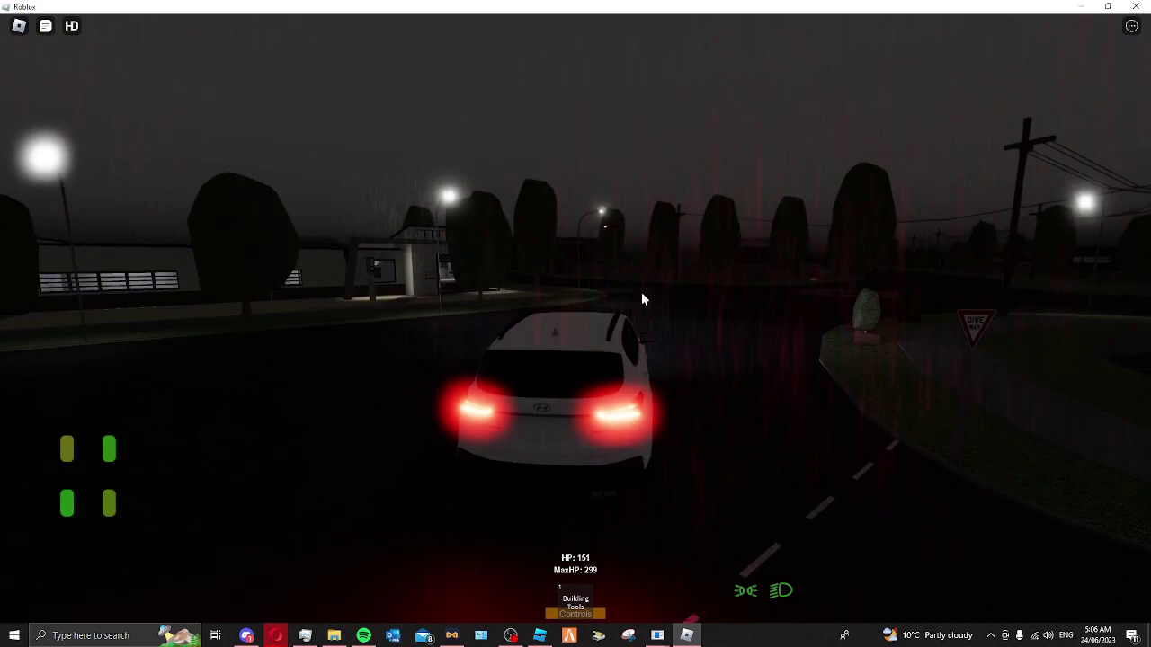
key(d)
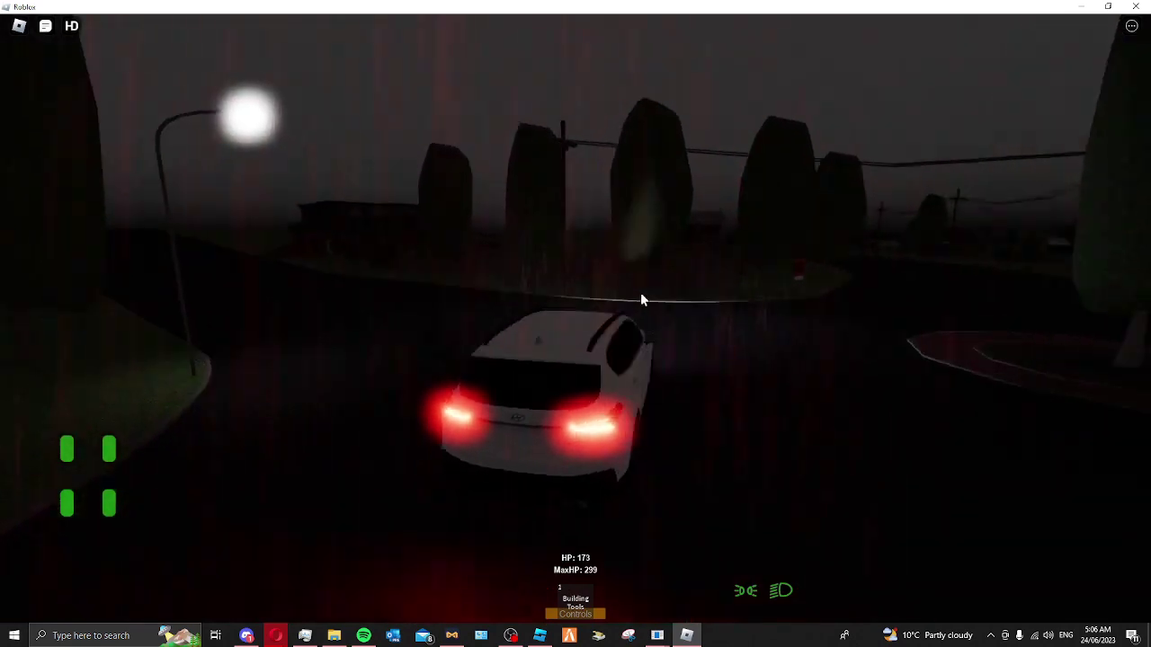
key(a)
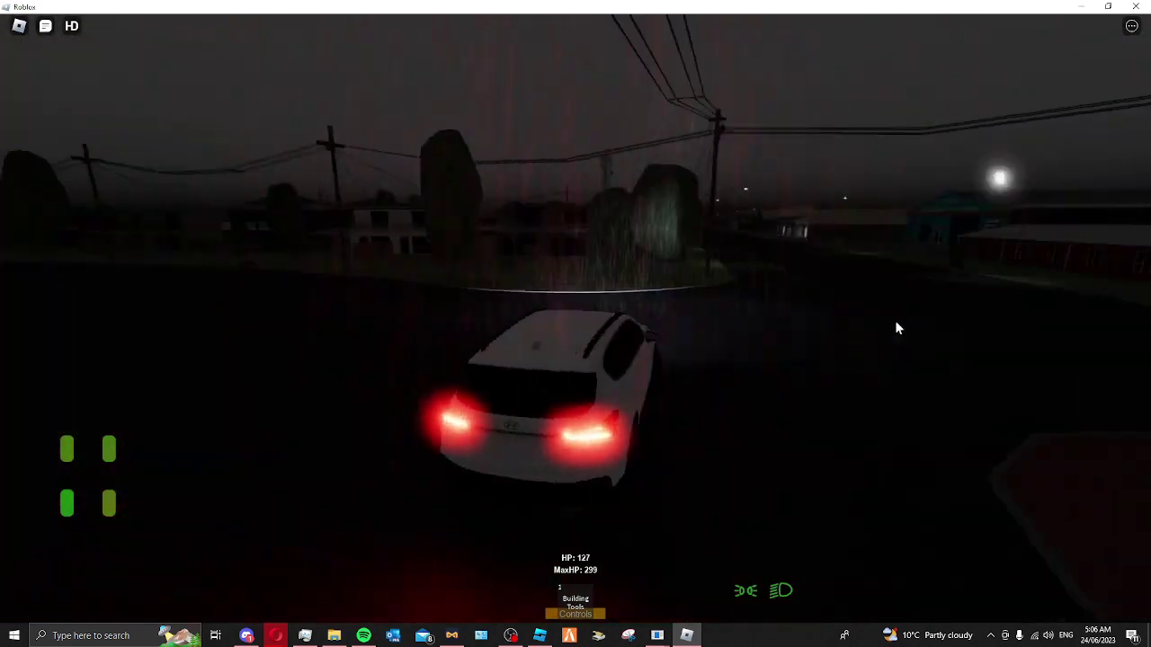
key(a)
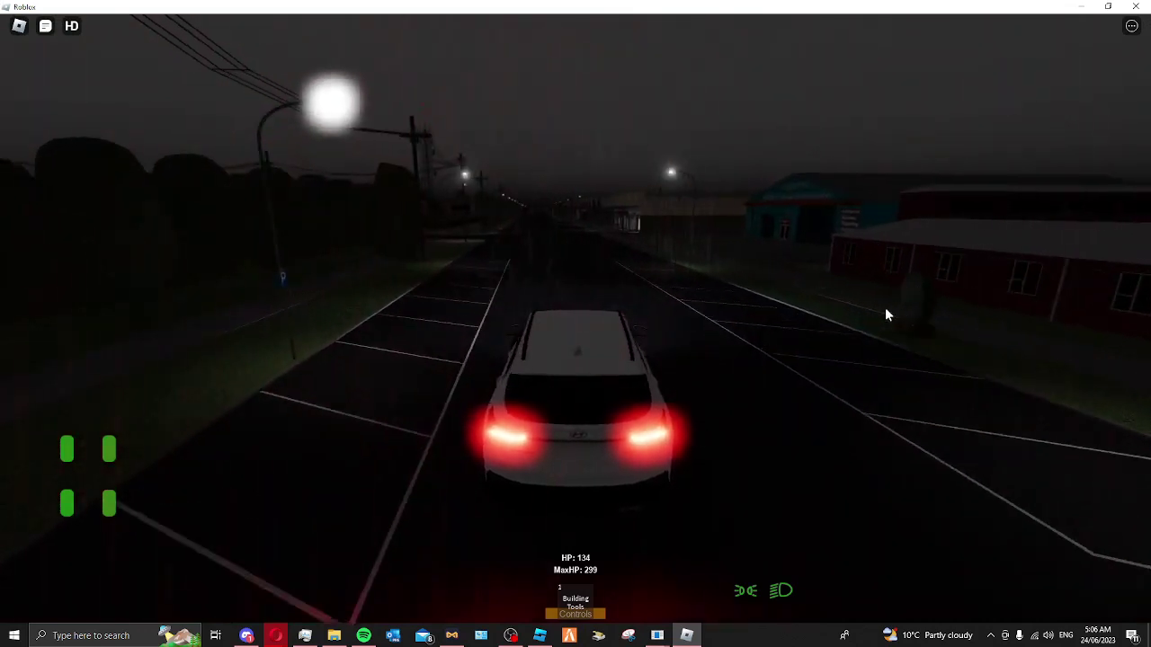
key(d)
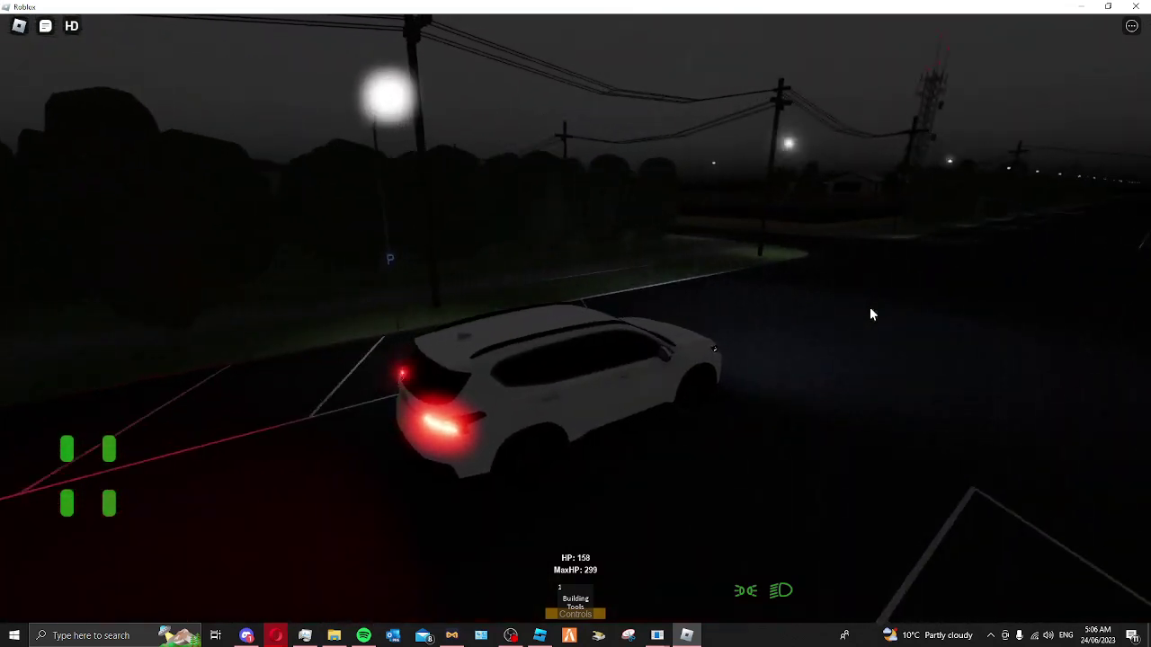
key(w)
key(a)
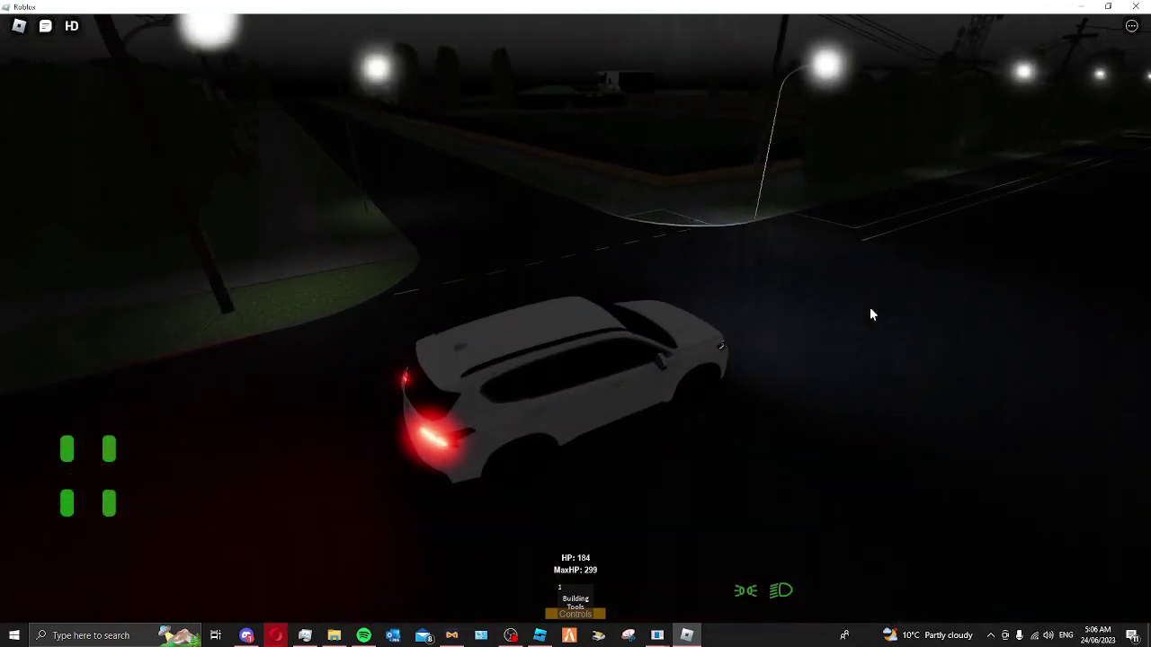
key(w)
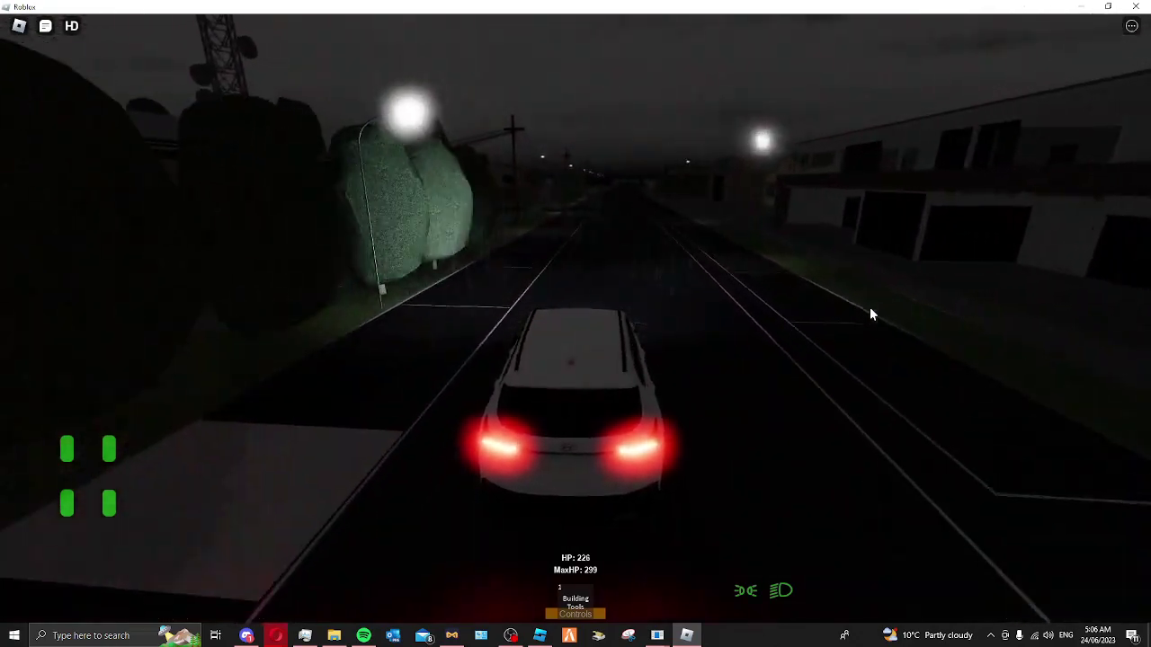
Drive up the road past the trees and turn left at the junction
key(a)
key(d)
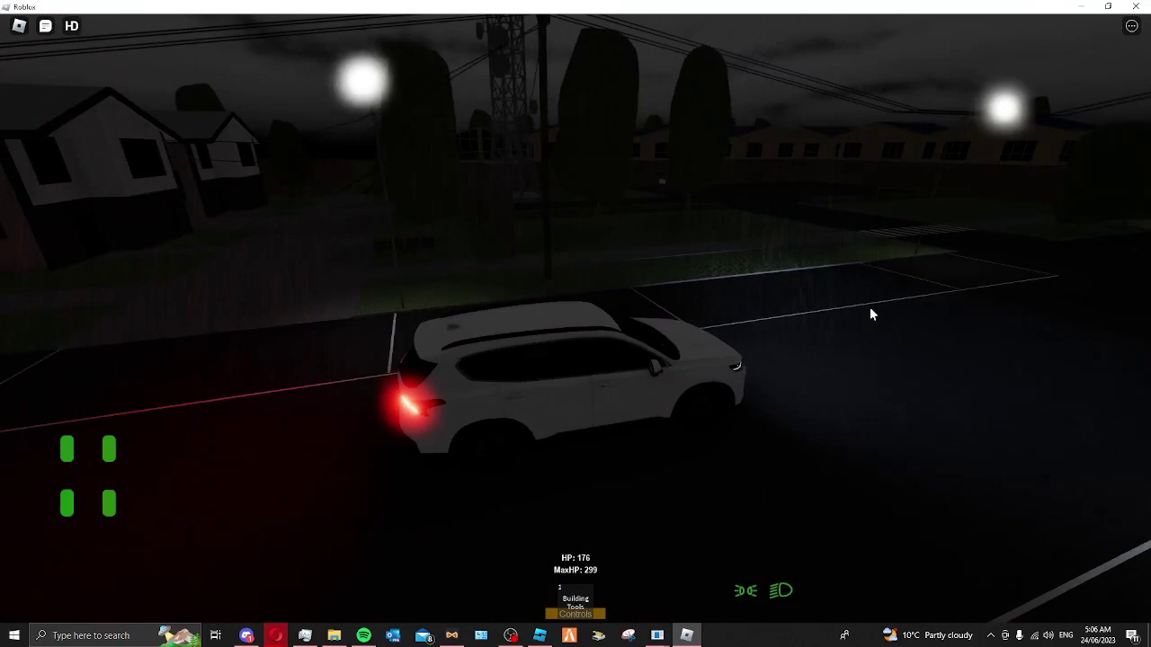
key(w)
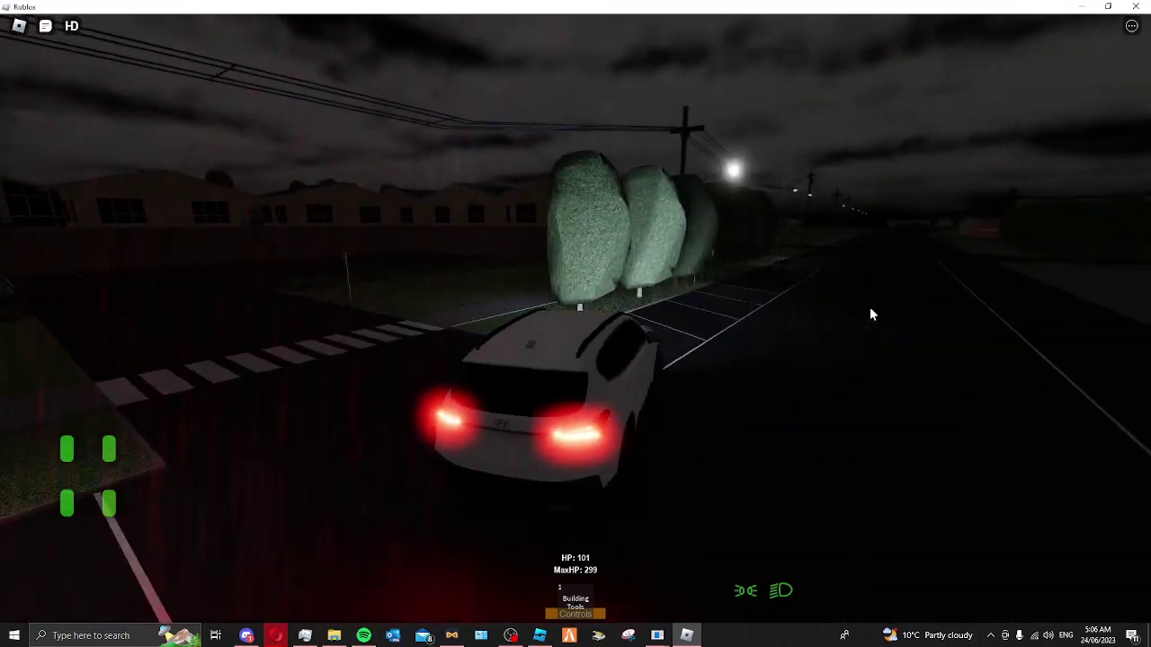
key(d)
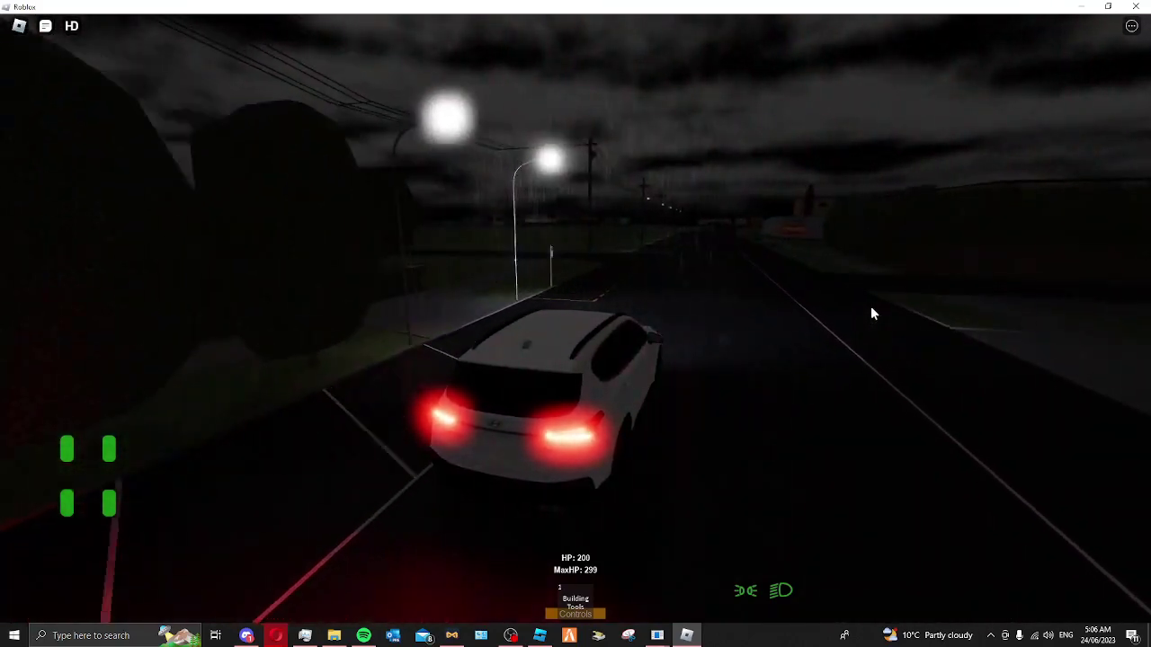
key(a)
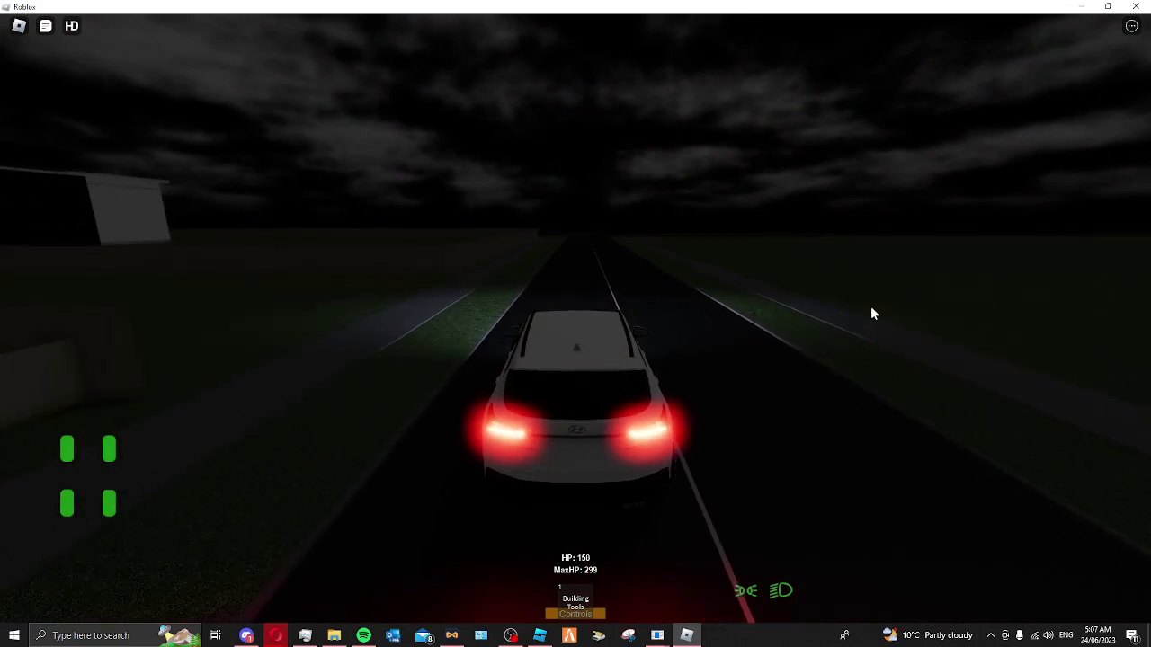
Turn right through the intersection, then cross the grass past the red wall to the house
key(d)
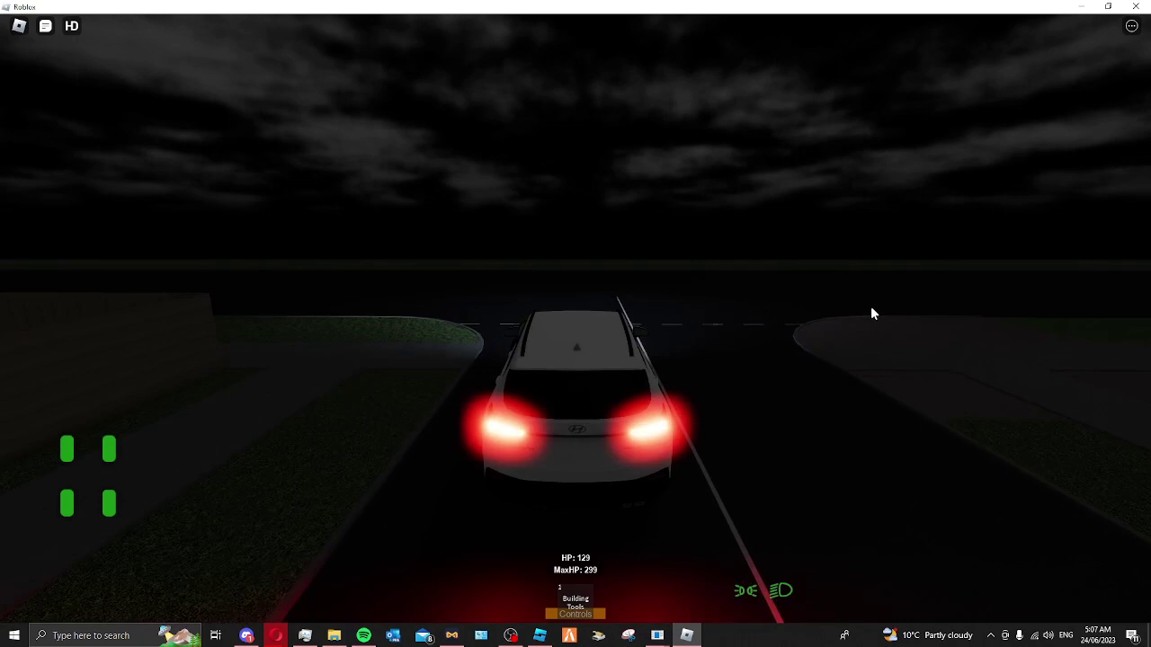
key(d)
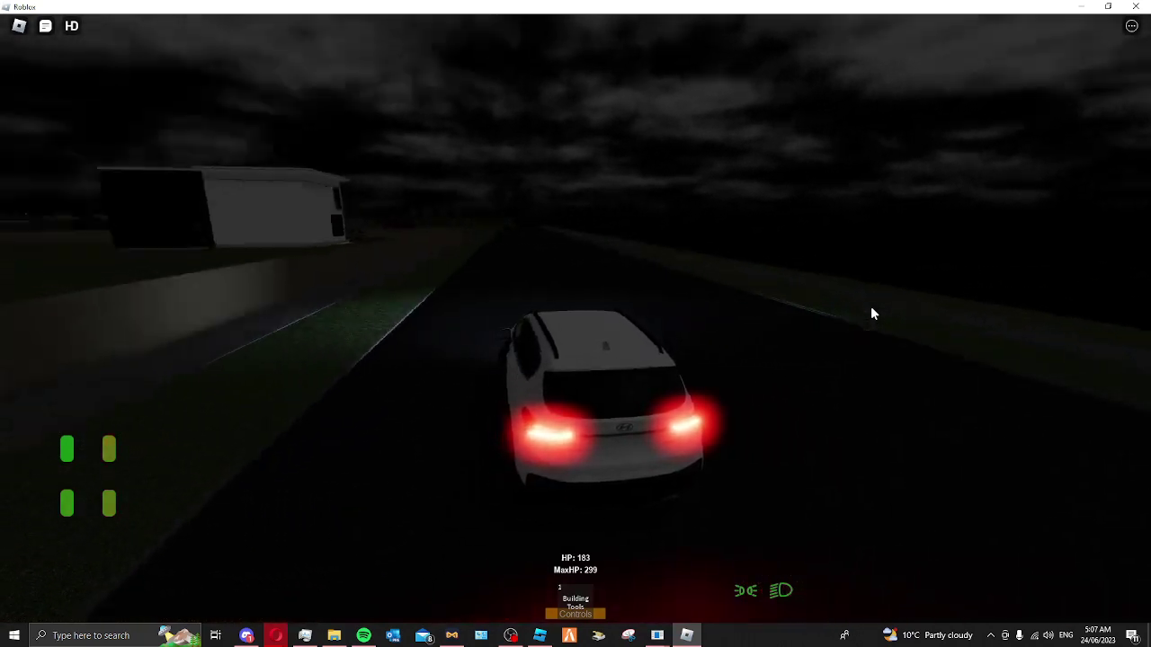
key(w)
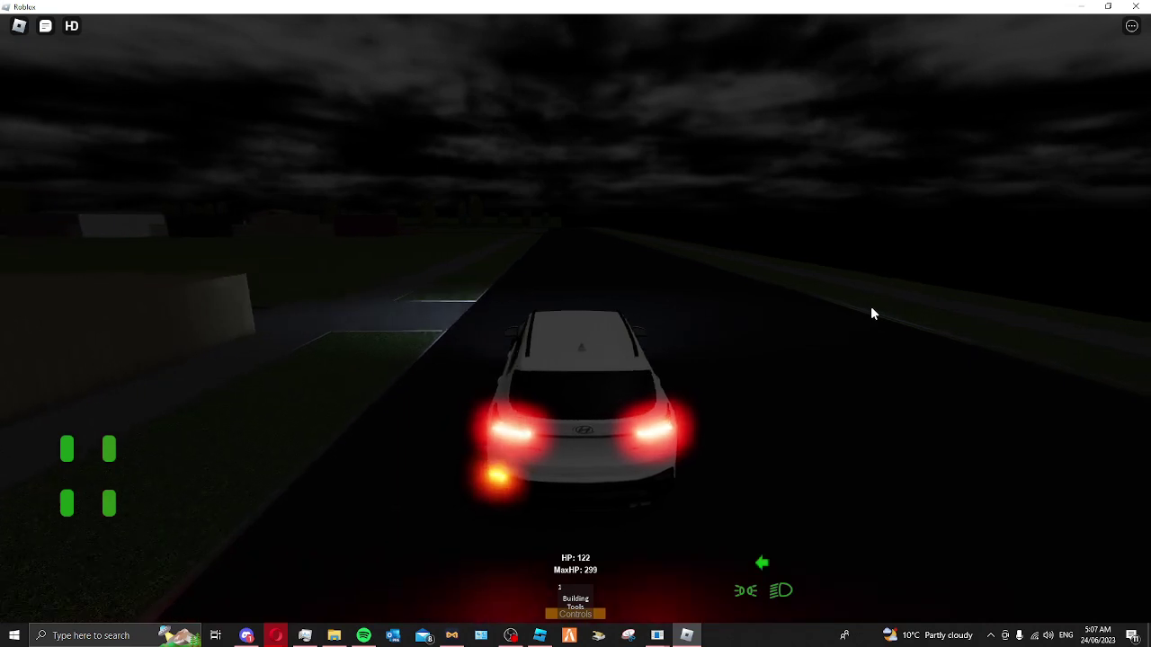
key(a)
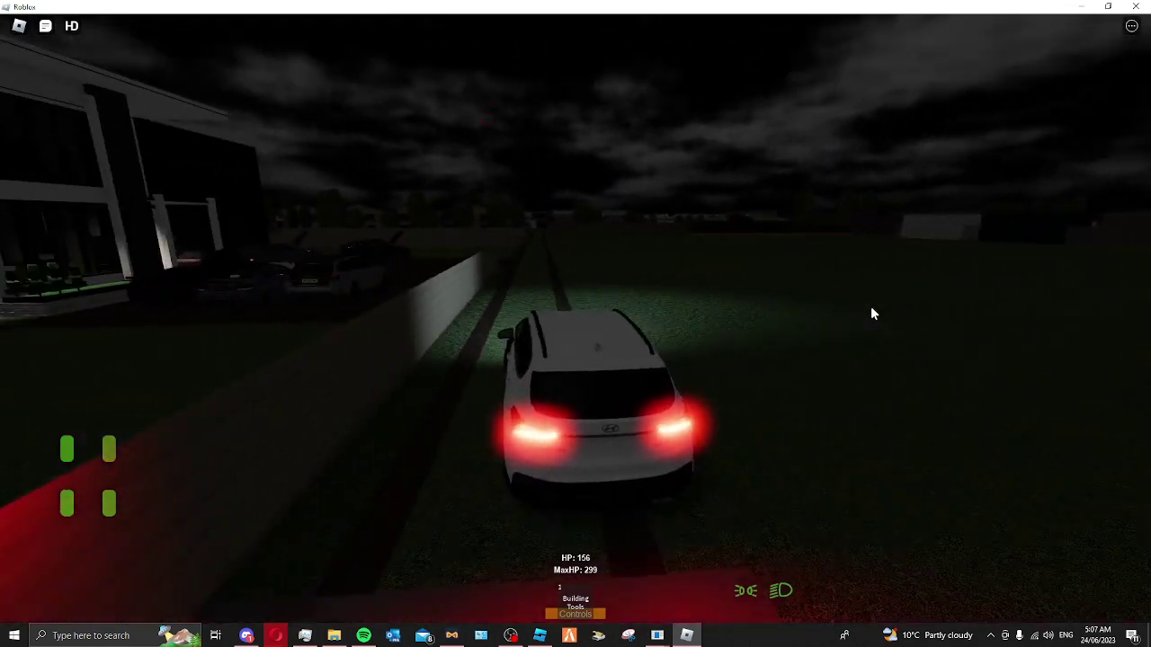
key(w)
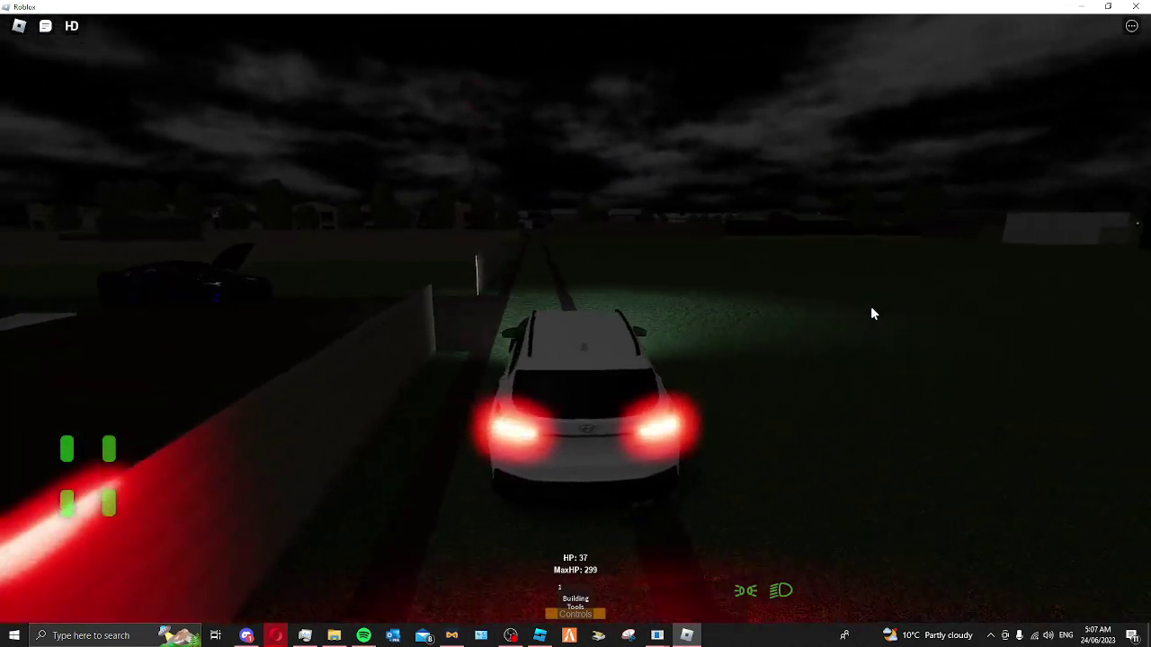
key(a)
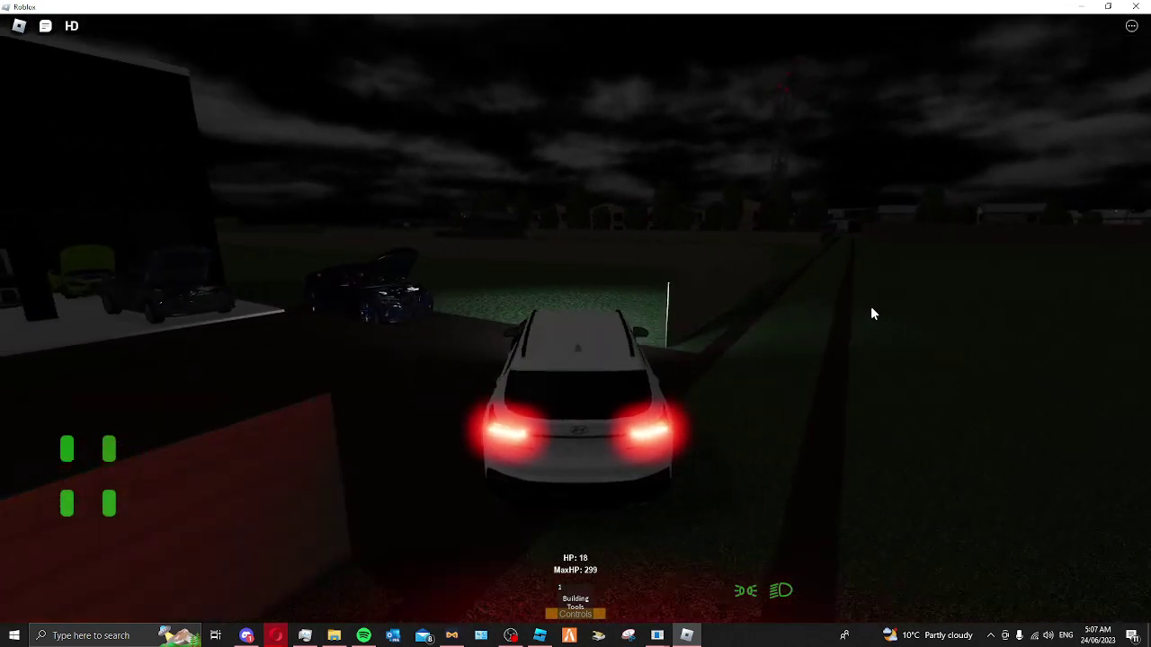
key(a)
key(a)
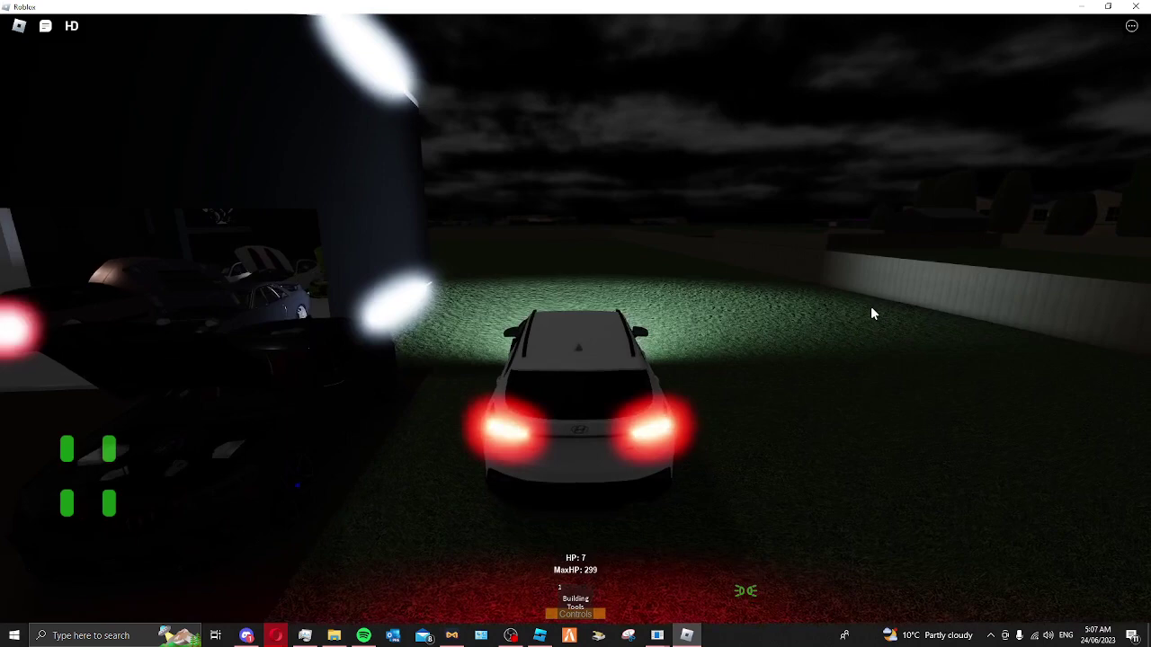
Get out of the SUV and walk up the steps into the house
key(space)
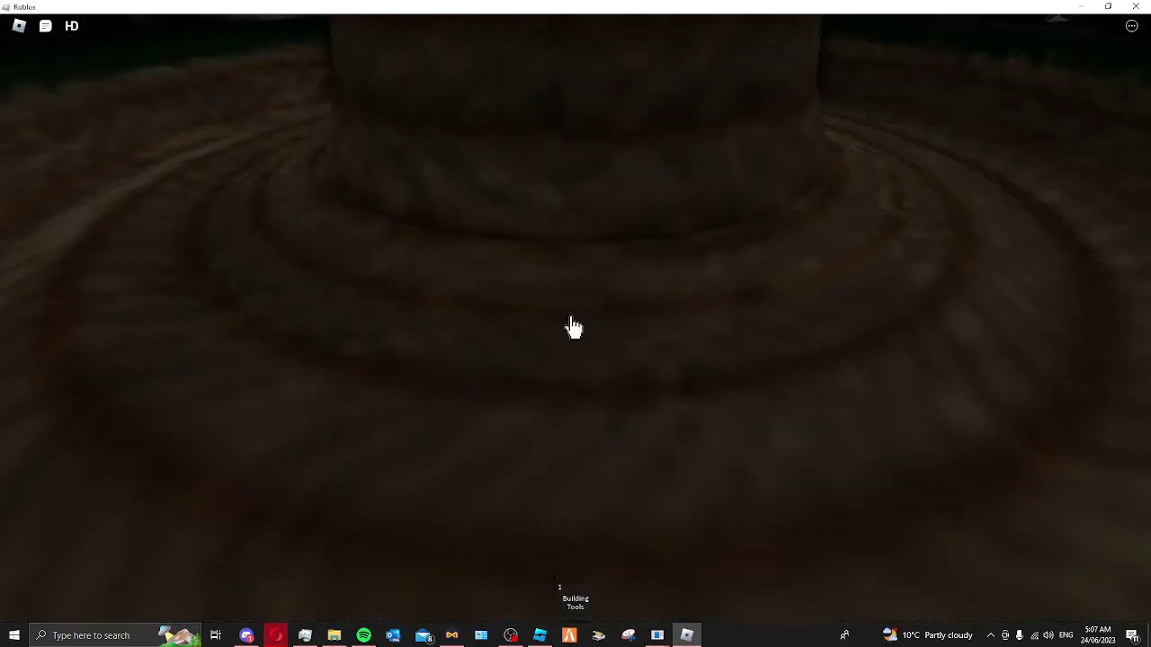
key(a)
scroll(555, 304, up, 3)
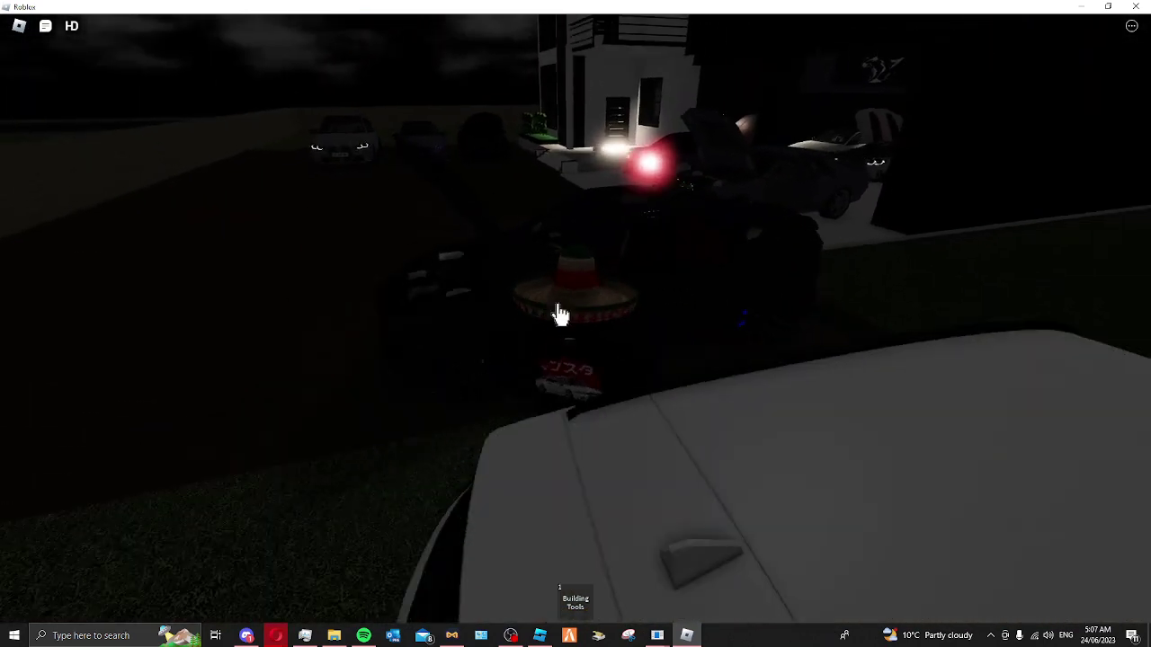
scroll(556, 303, up, 3)
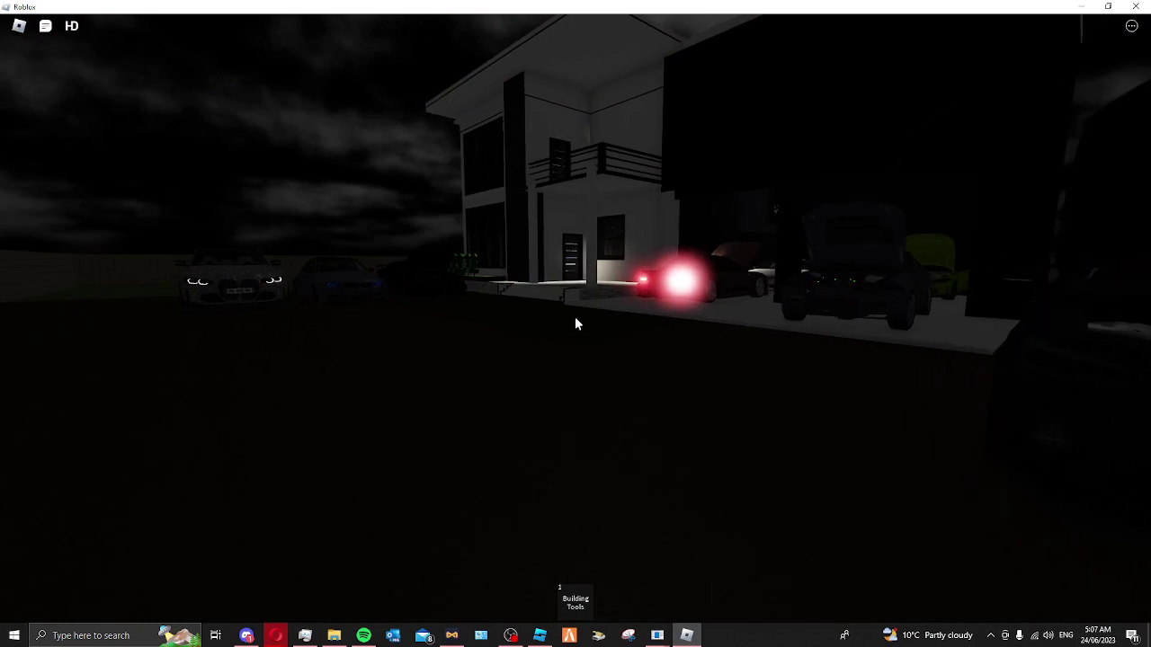
key(w)
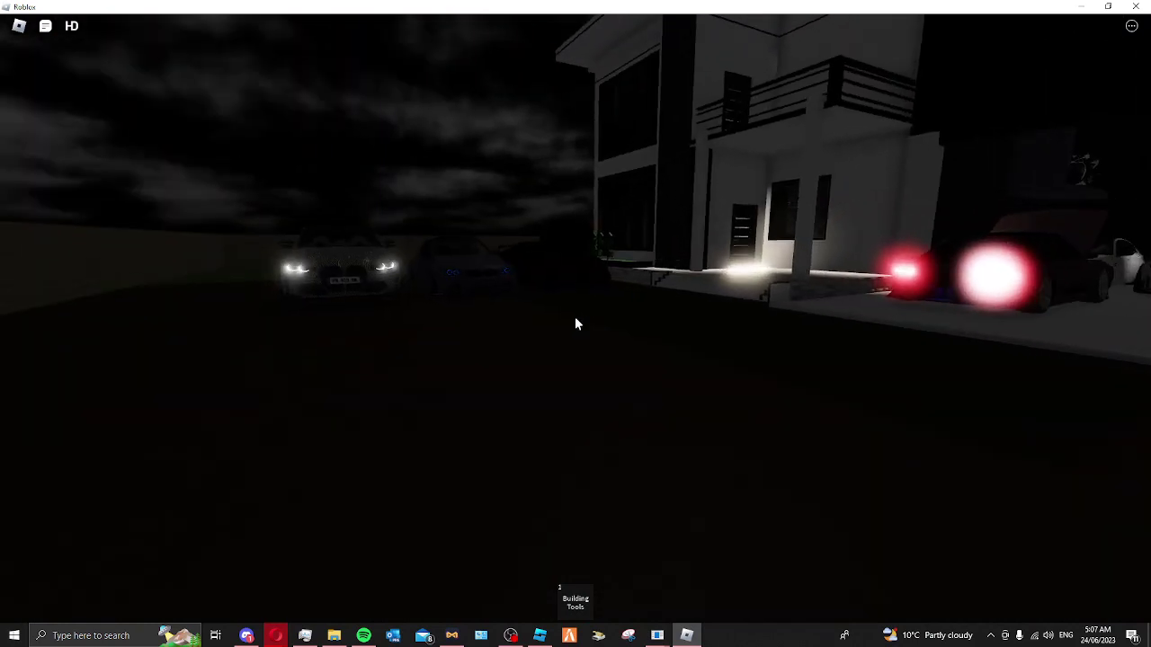
key(w)
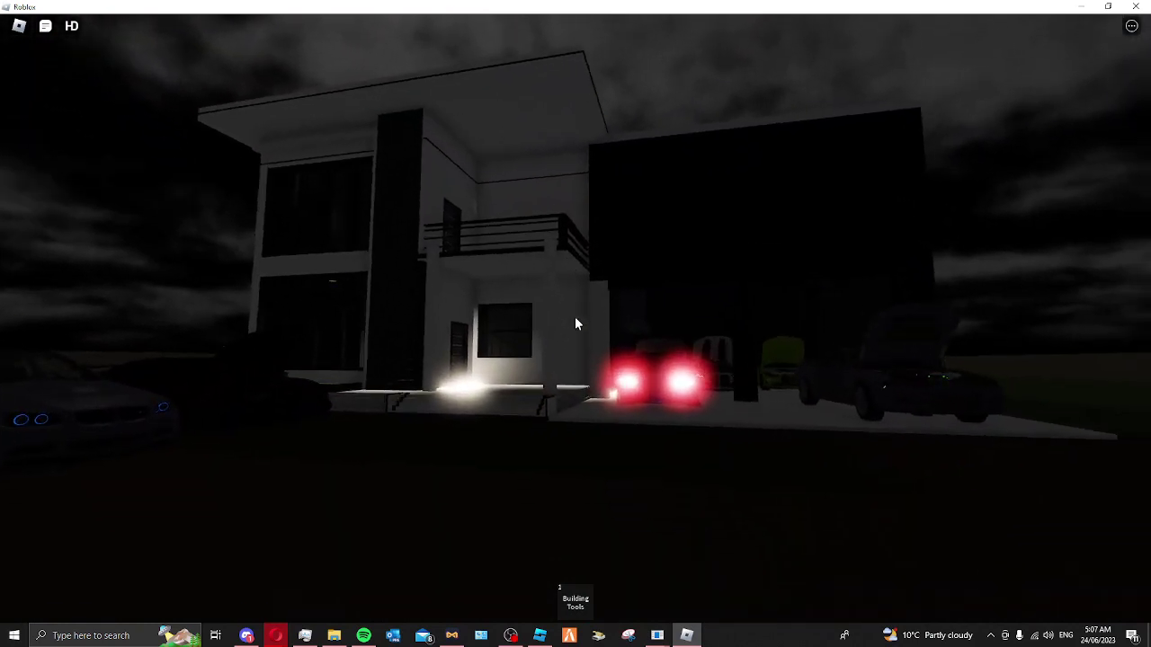
key(w)
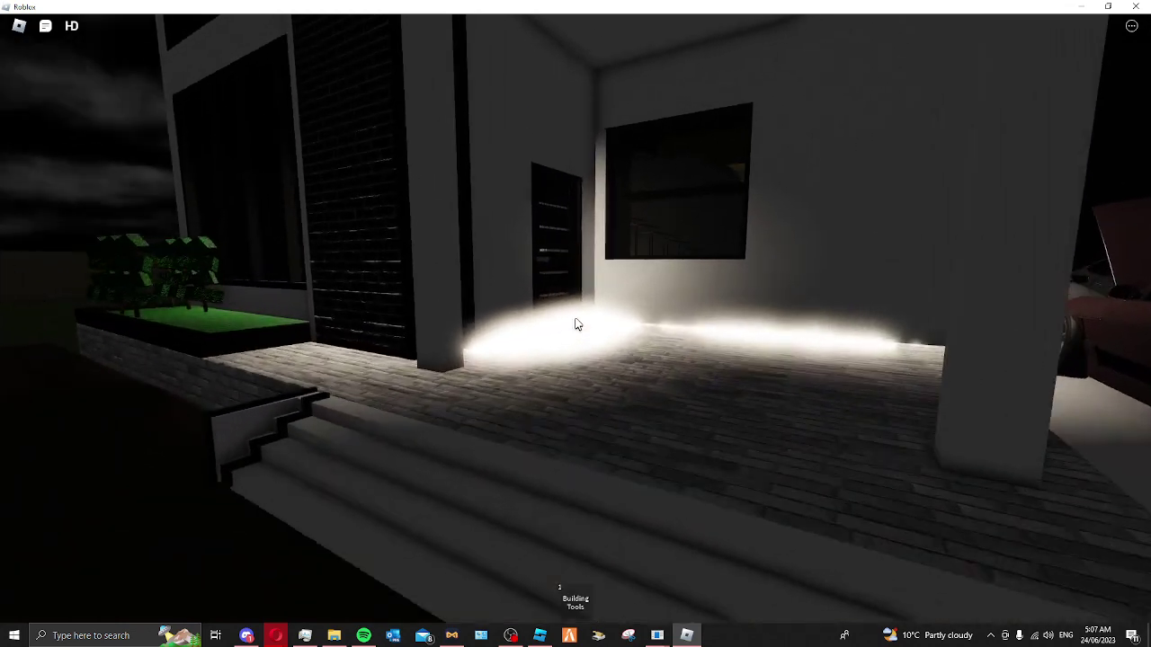
key(w)
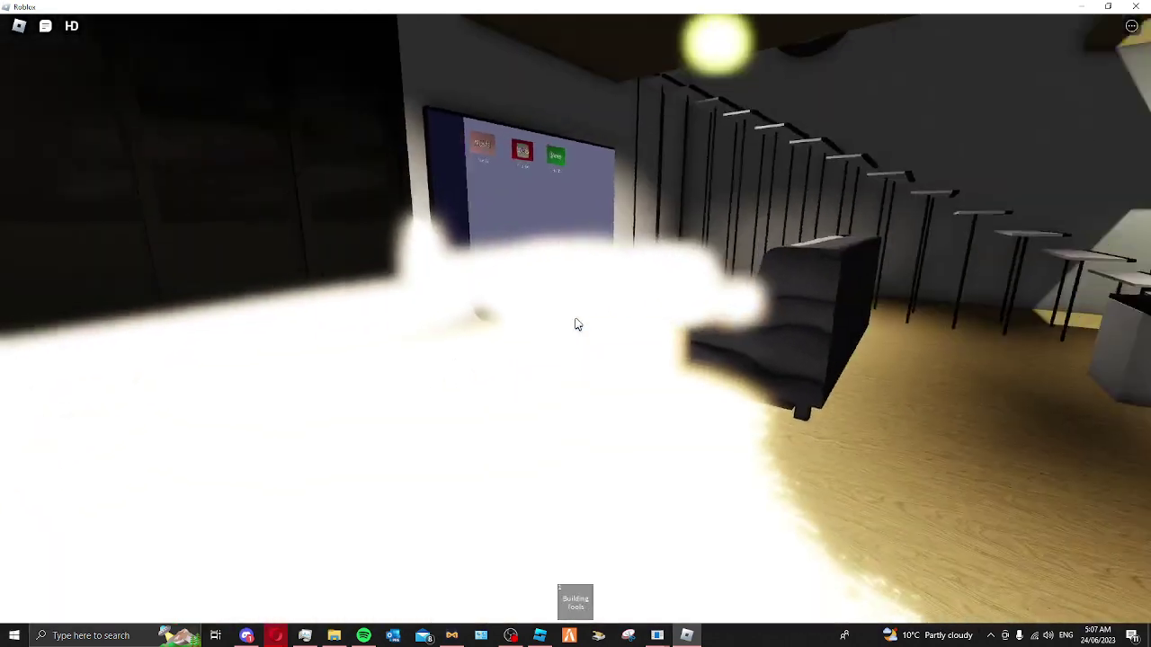
Approach the movie wall screen and look around it
key(w)
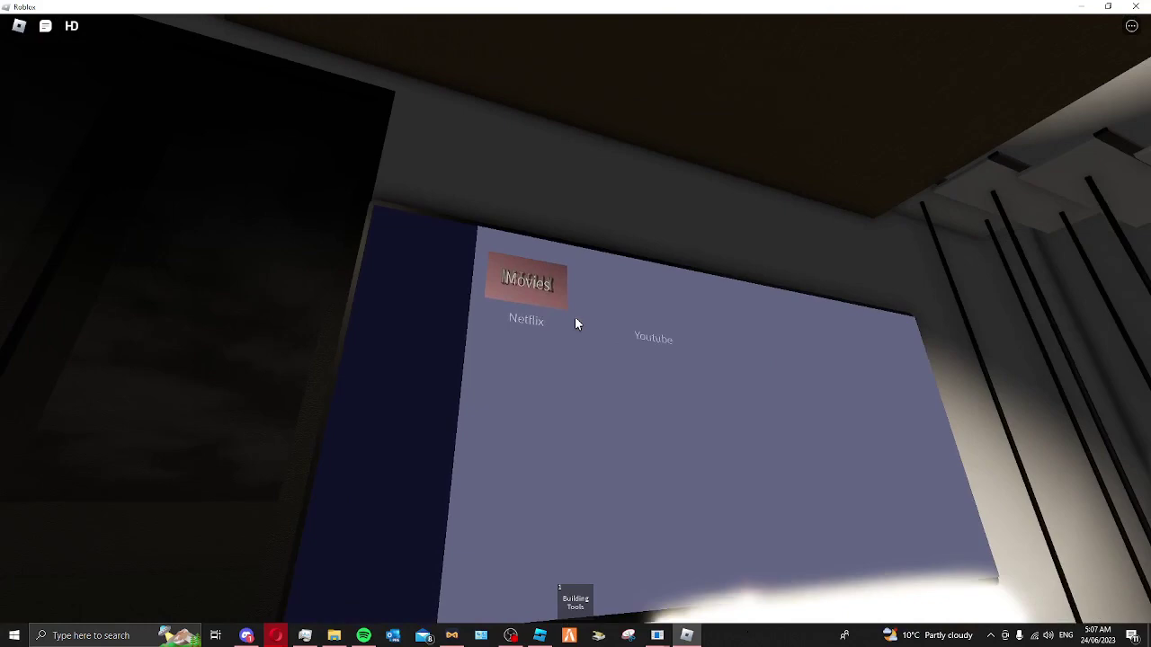
key(s)
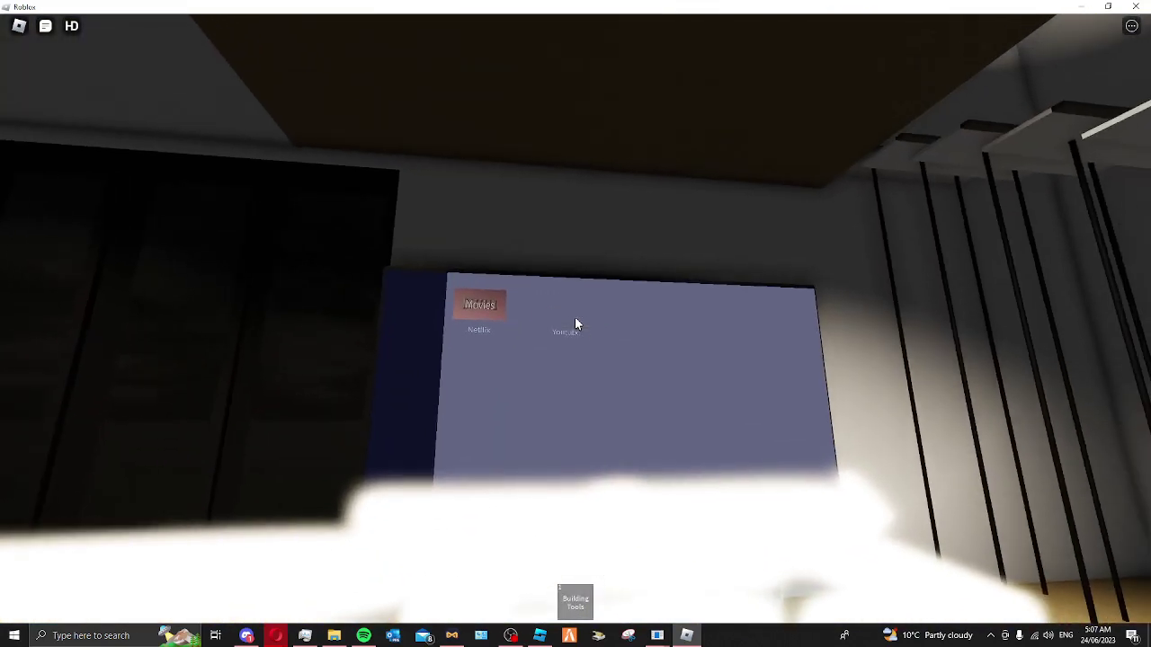
key(d)
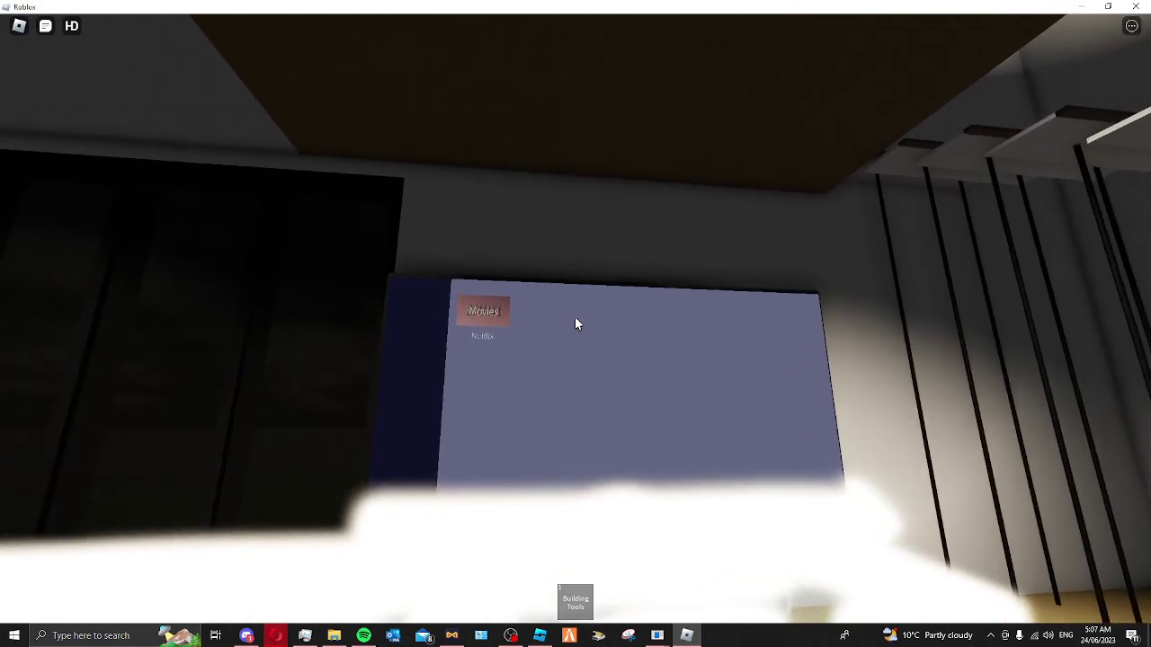
key(a)
key(d)
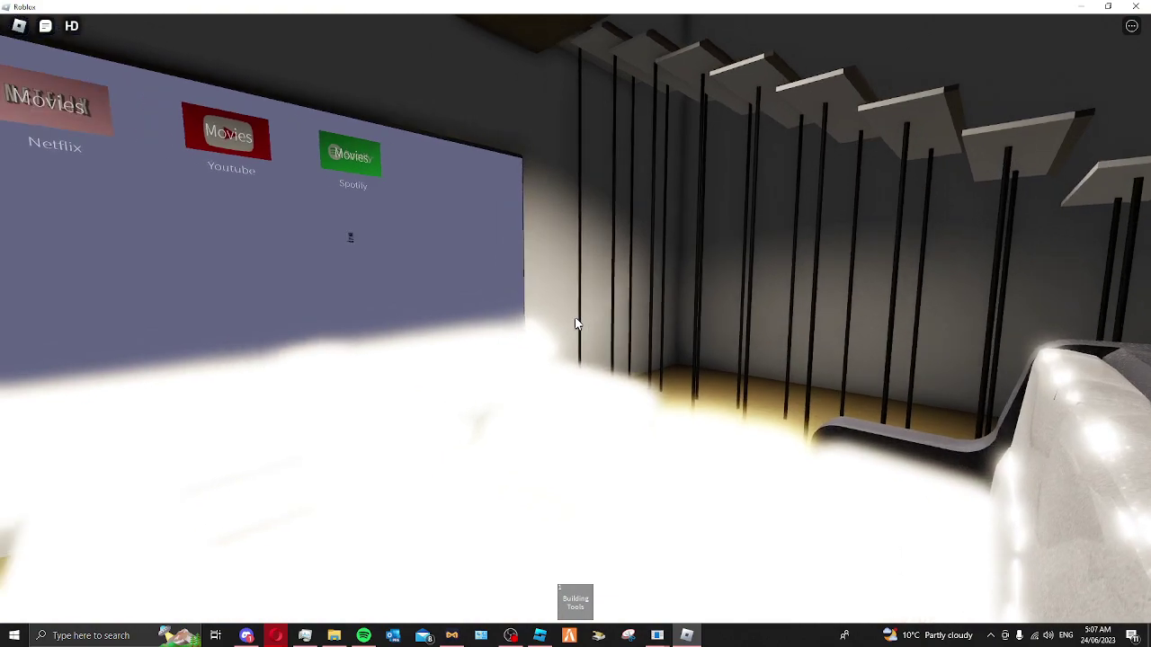
Pass the tables, climb to the bedroom's desk monitor, and exit through the door
key(w)
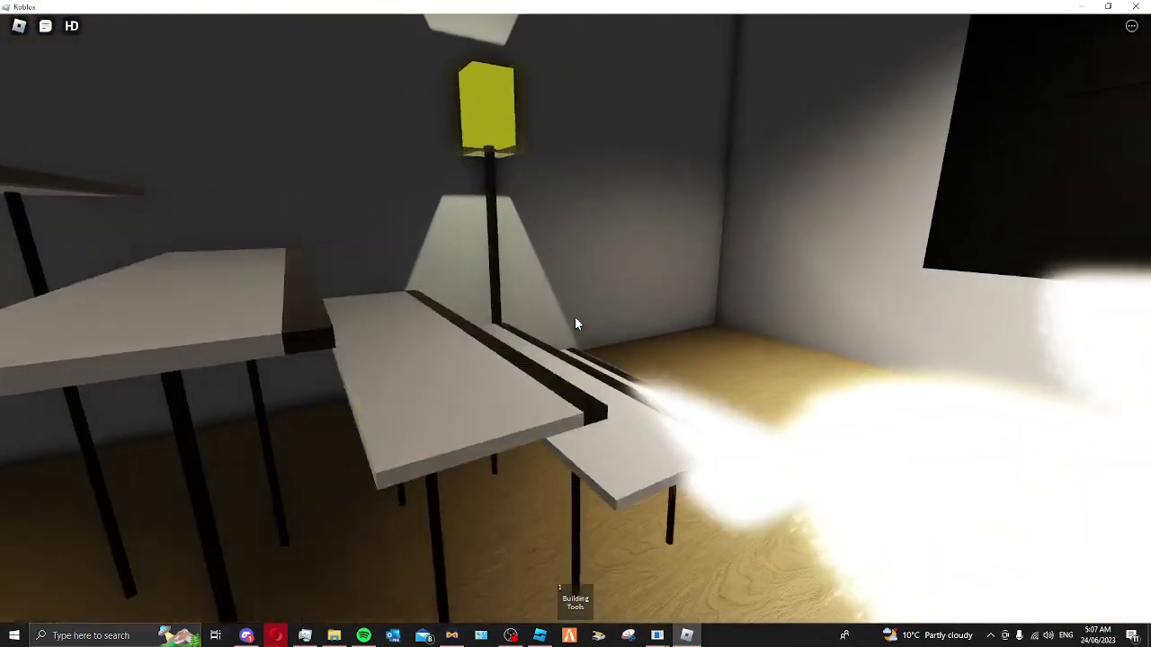
key(w)
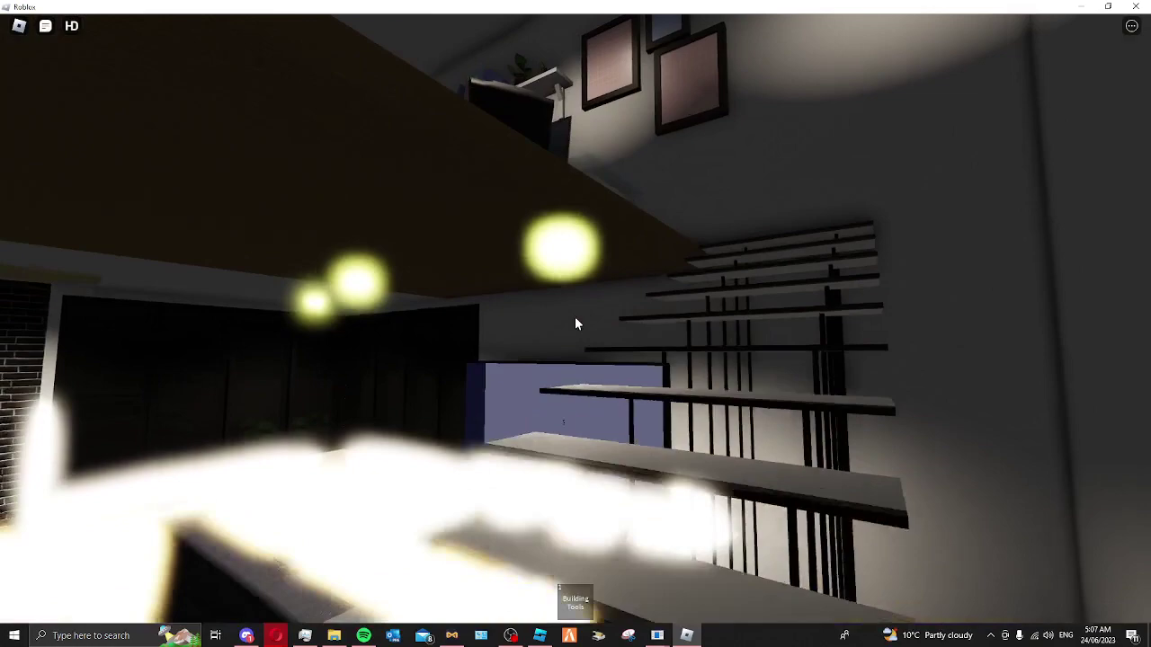
key(w)
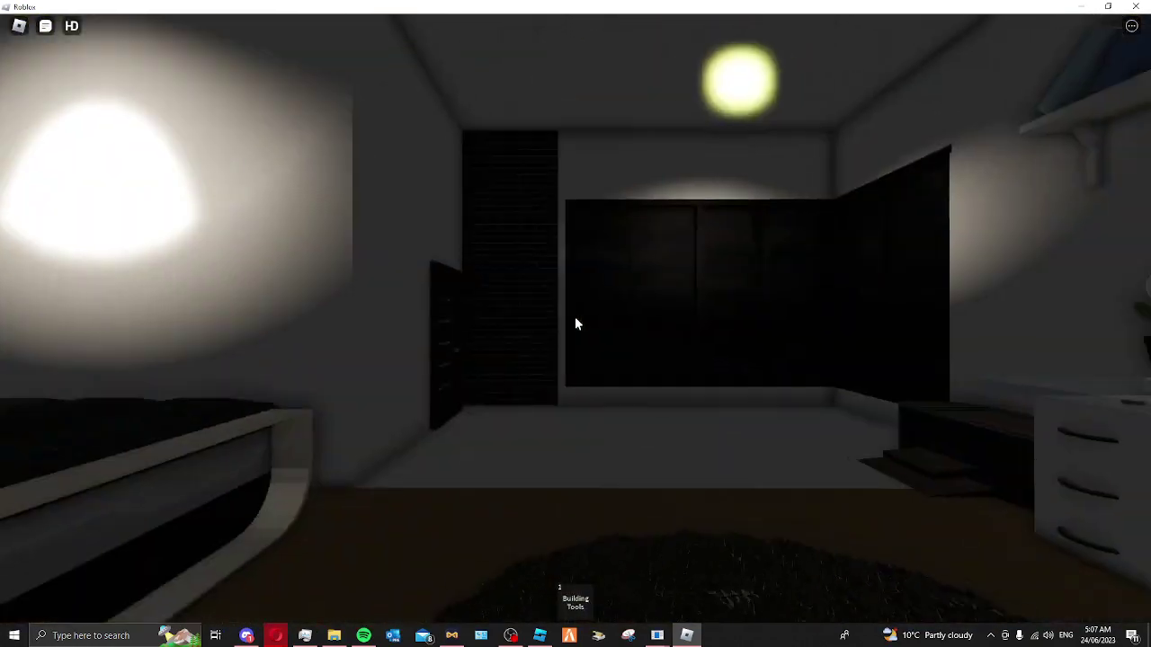
key(d)
key(w)
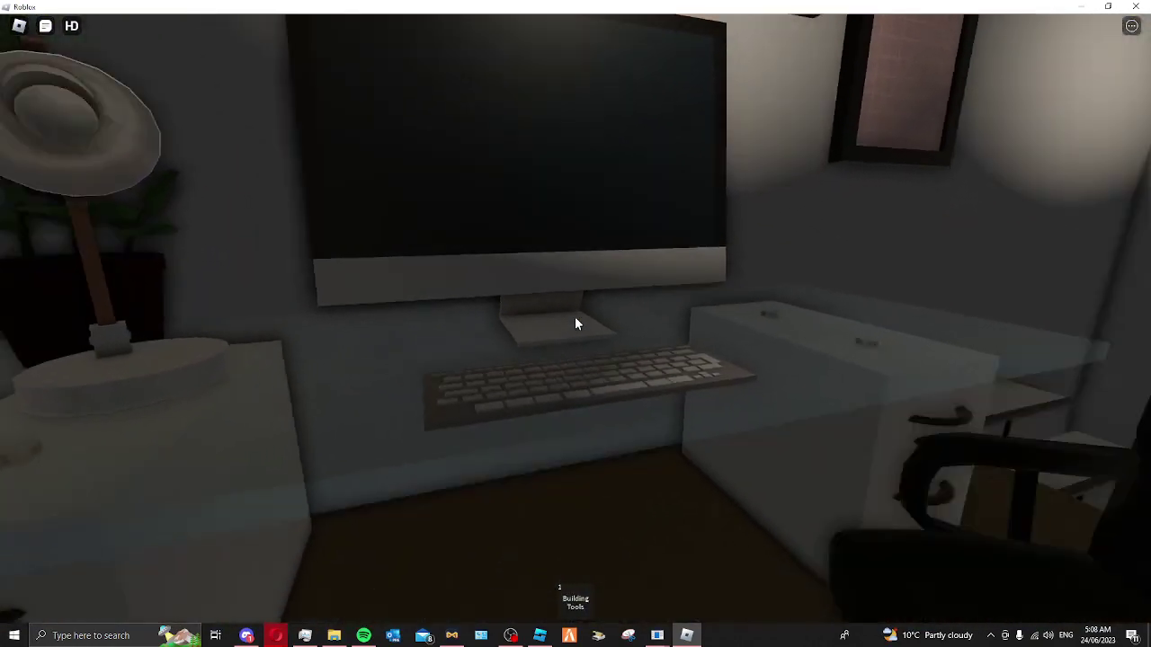
key(Left)
key(w)
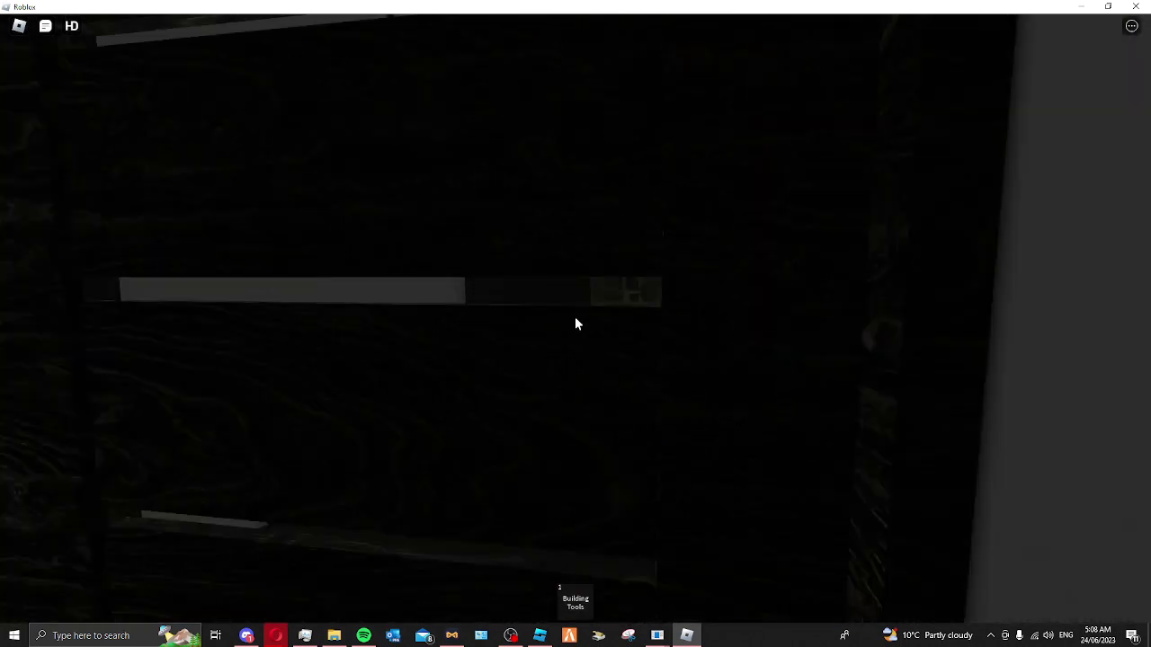
Go down into the garage past the raised-hood BMWs toward the red car
key(w)
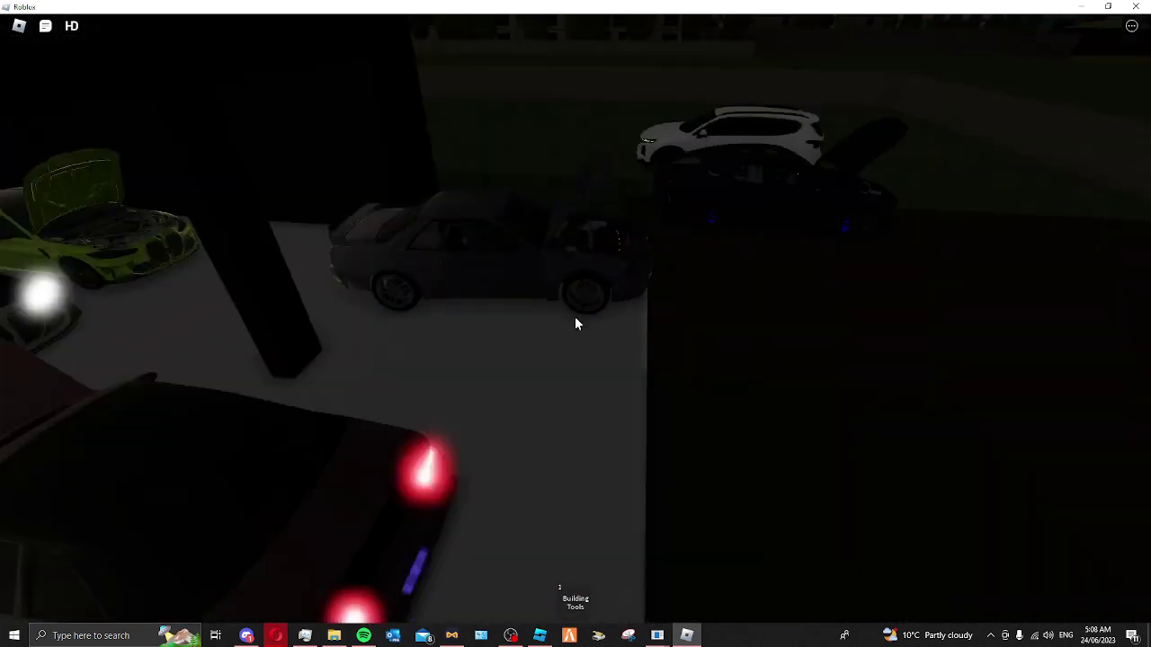
key(w)
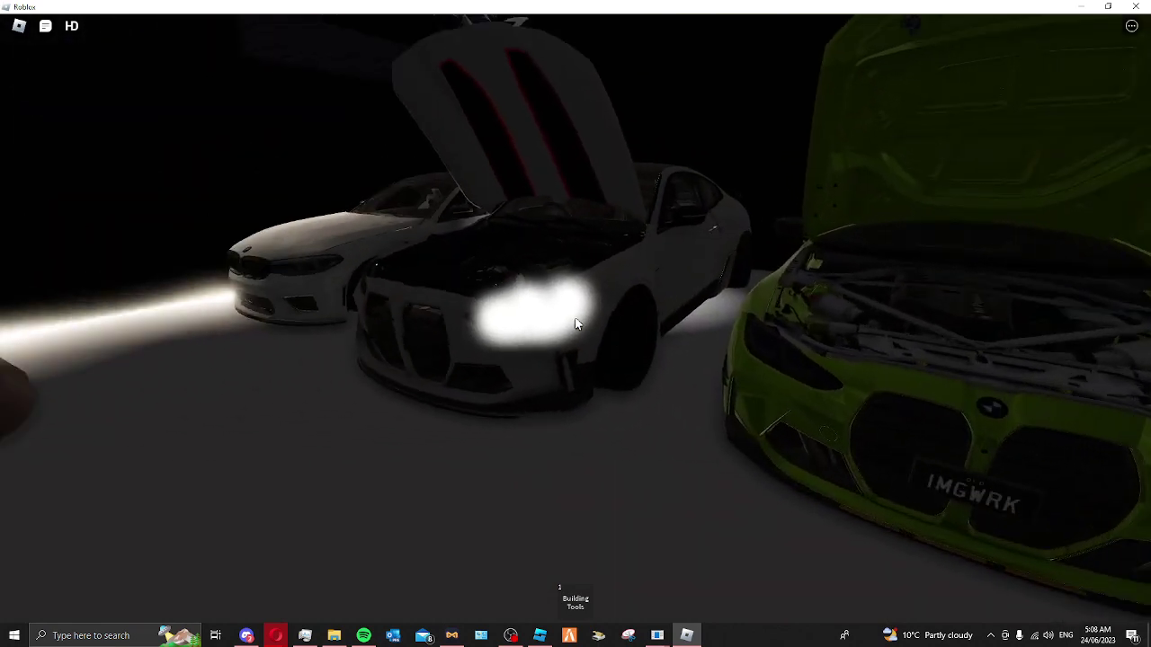
key(d)
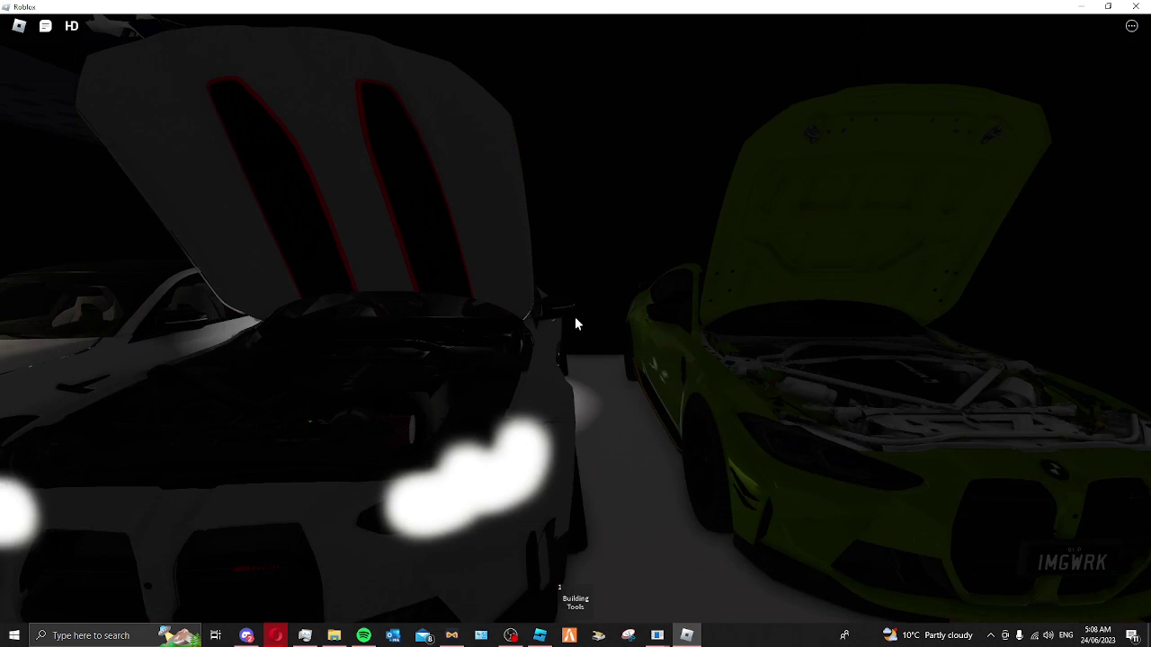
key(a)
key(d)
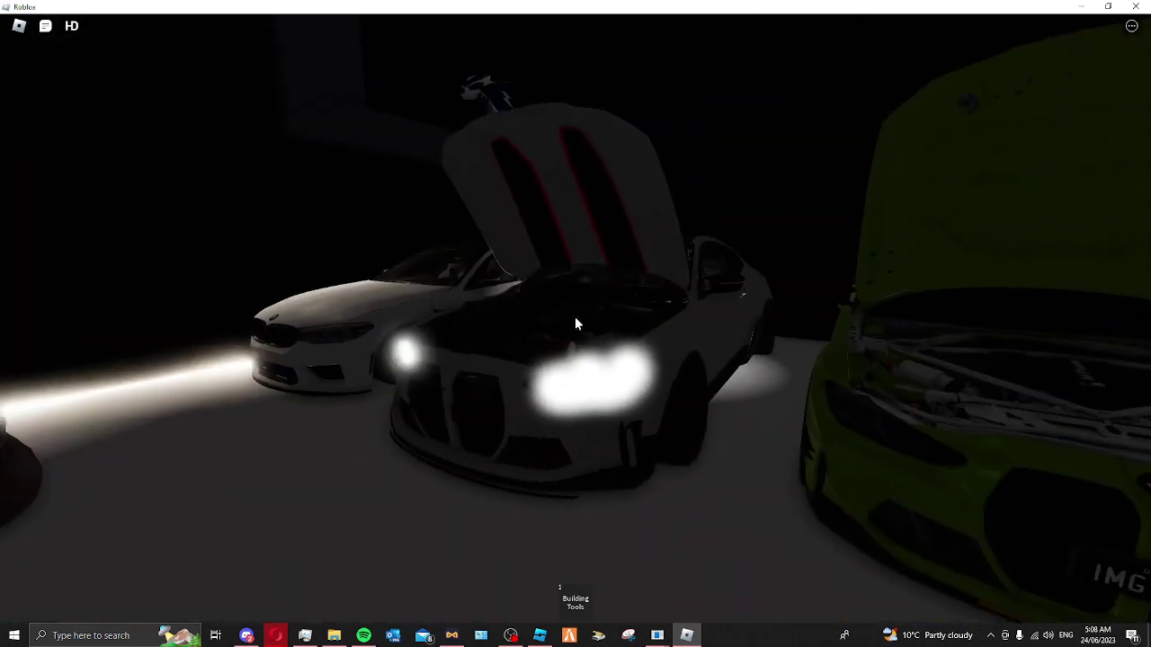
key(a)
Look around the cars, then walk up alongside the grey Nissan
key(a)
key(d)
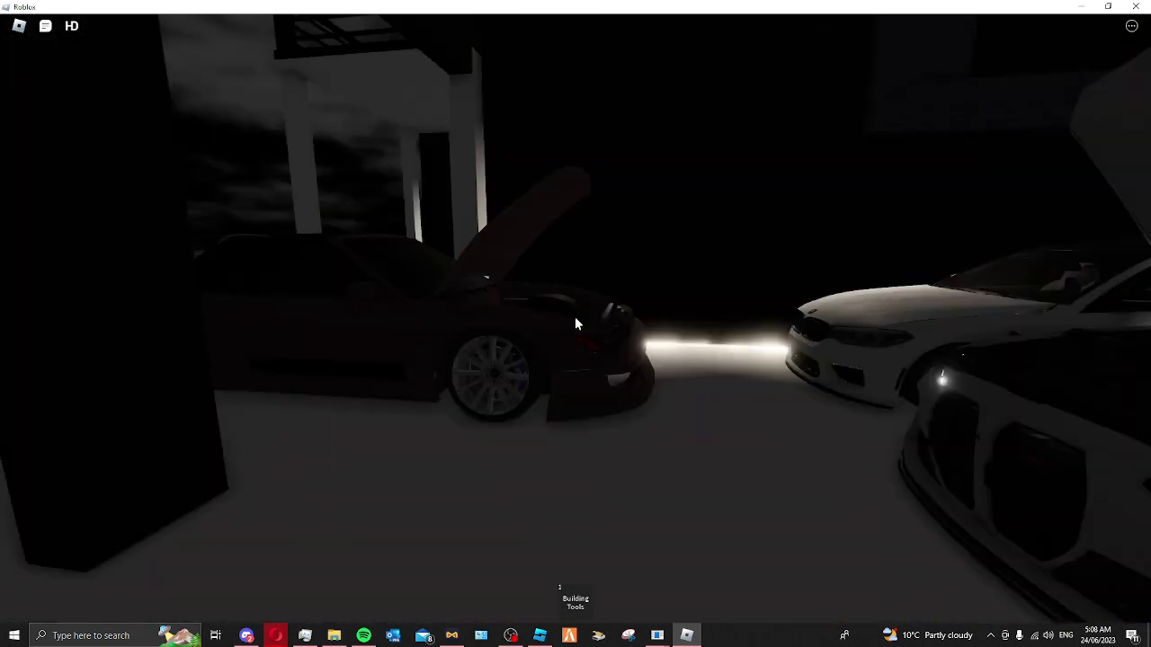
key(d)
key(a)
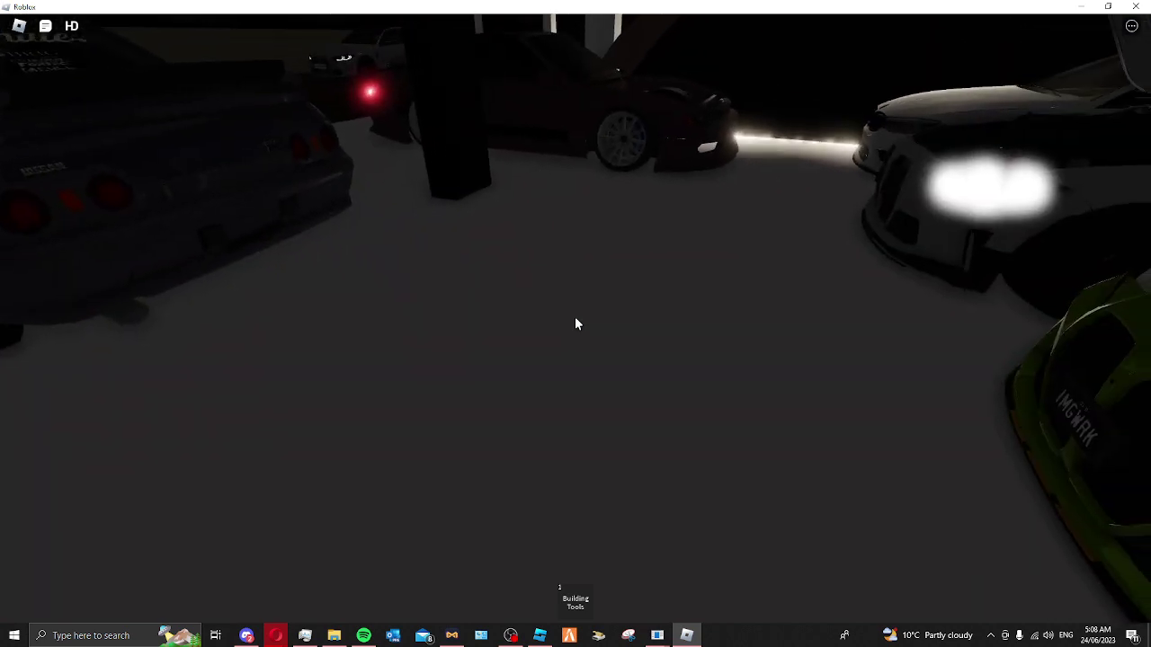
key(d)
key(a)
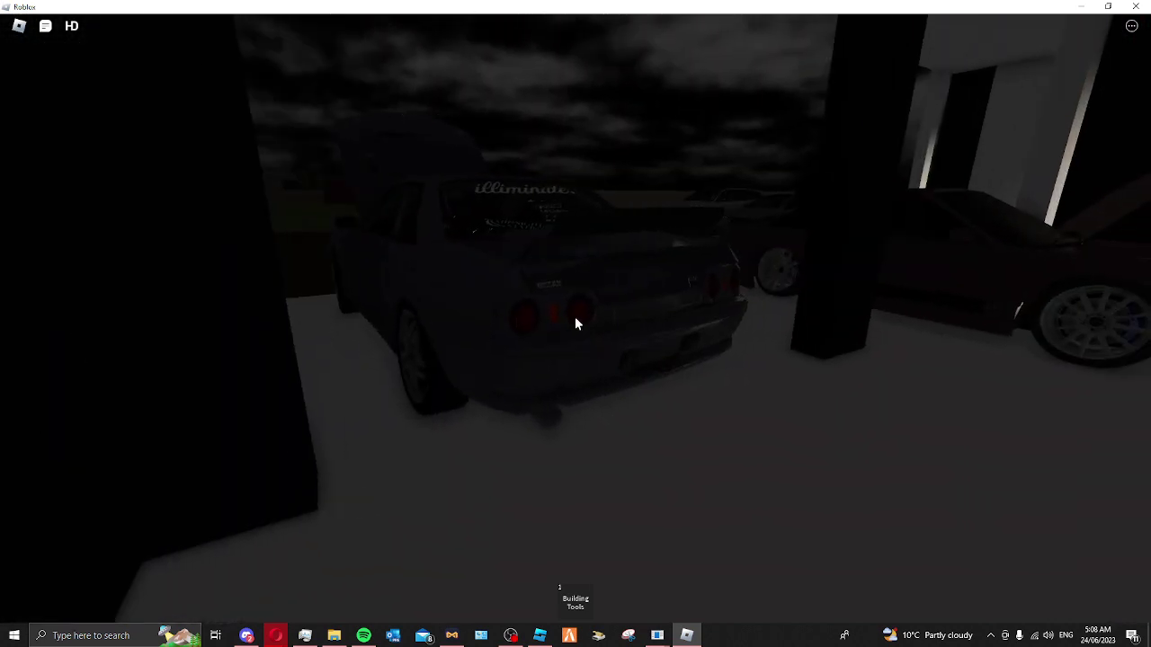
key(d)
key(a)
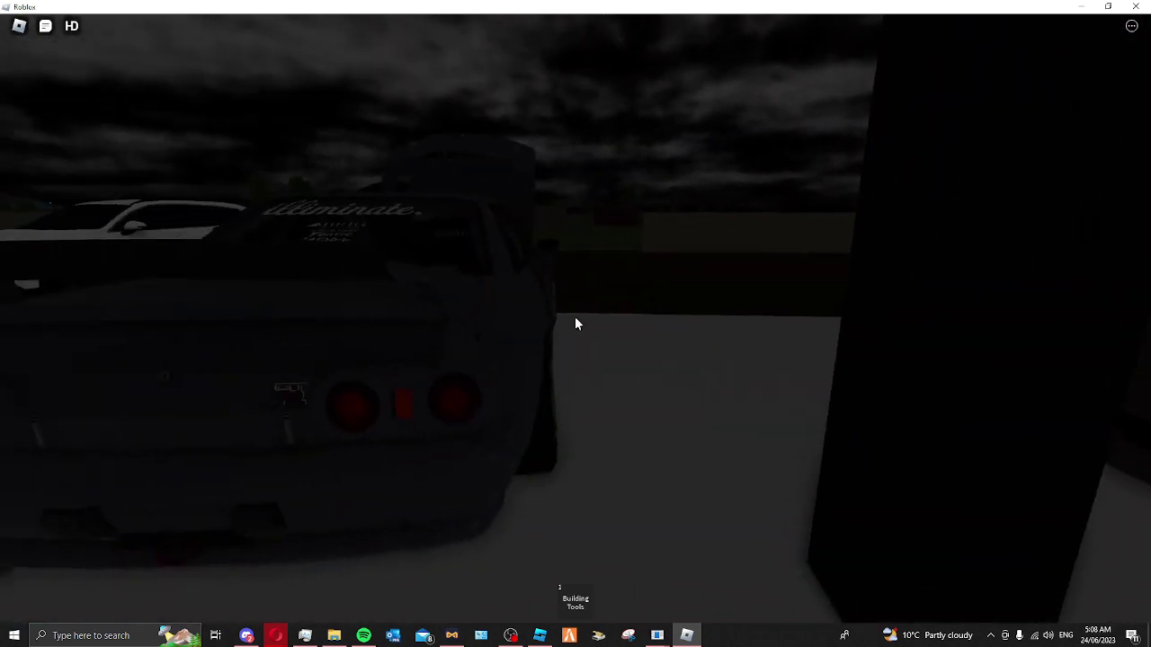
key(d)
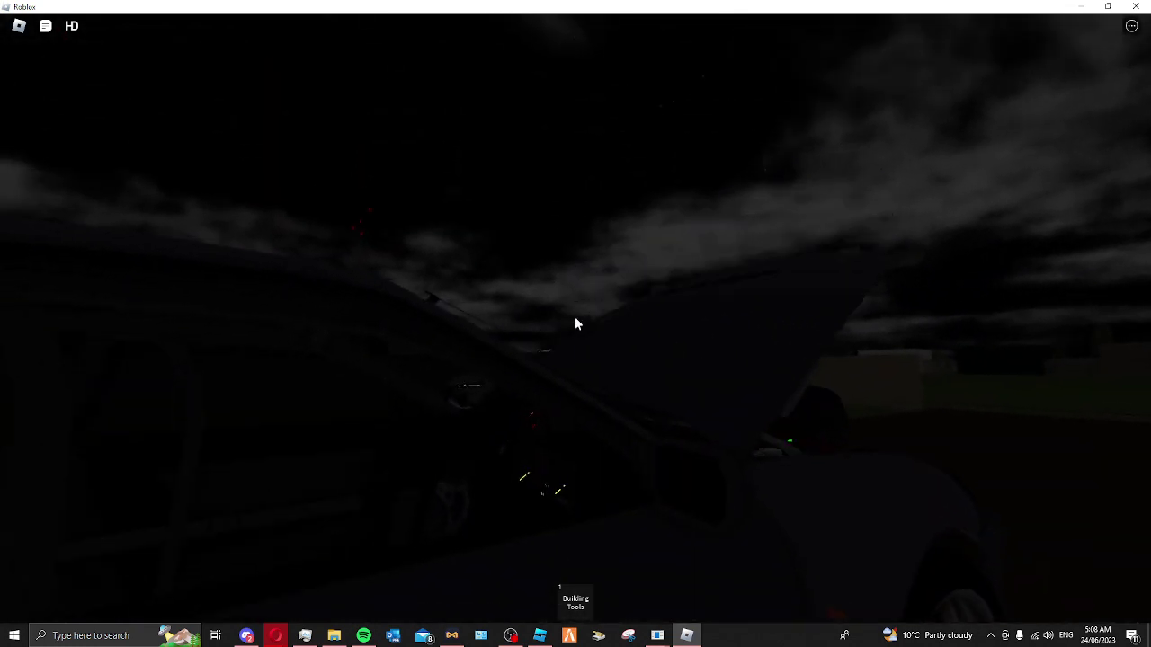
key(s)
Get into the grey car, turn on its lights, drive toward the camouflaged BMW, and exit
click(576, 324)
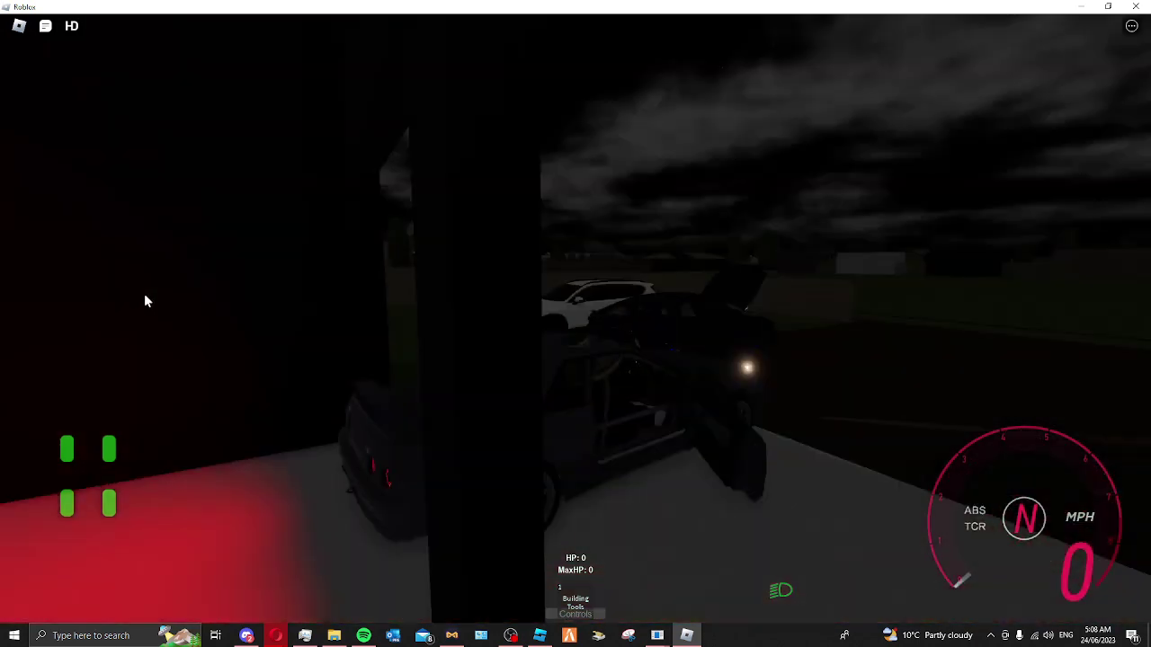
key(Escape)
key(Escape)
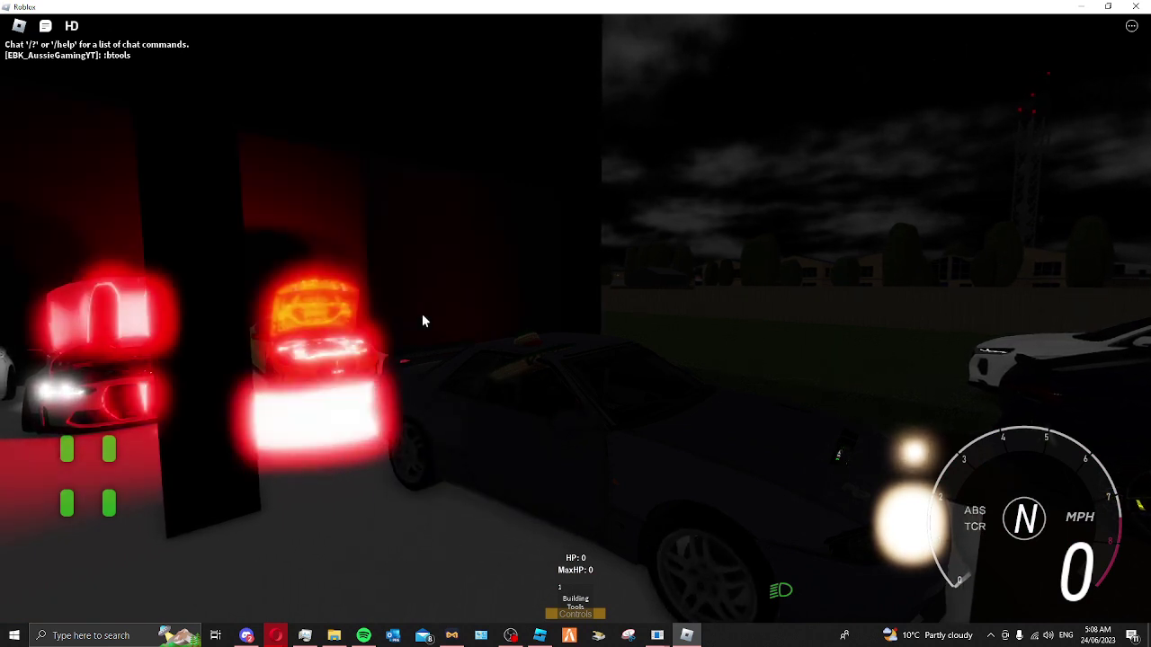
key(l)
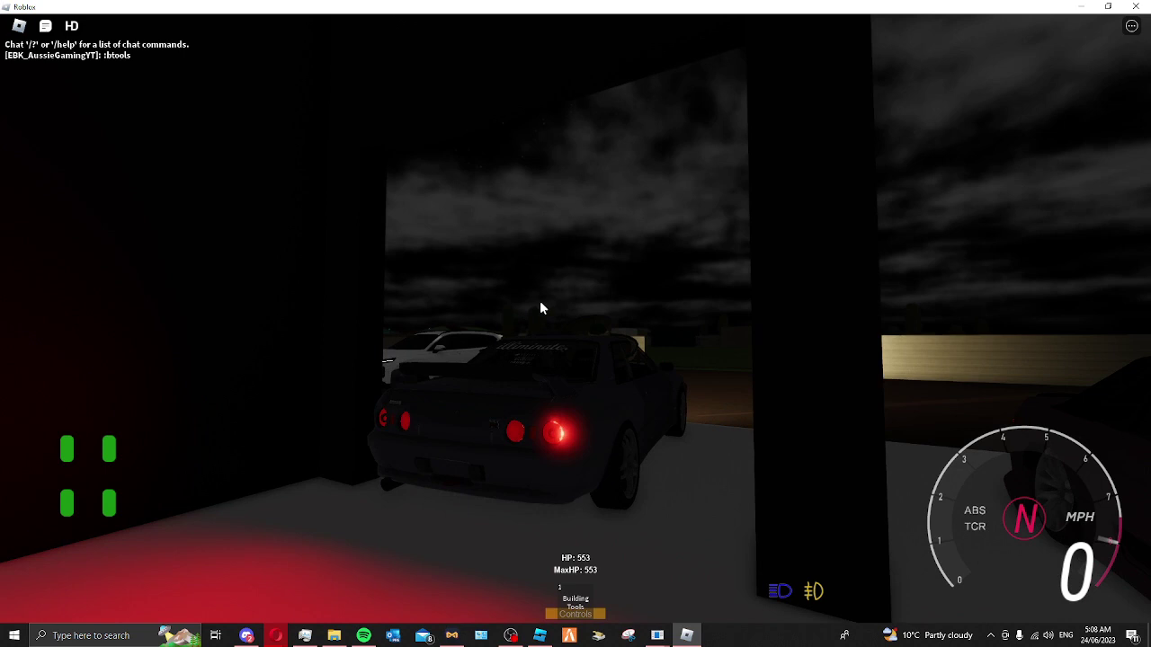
key(w)
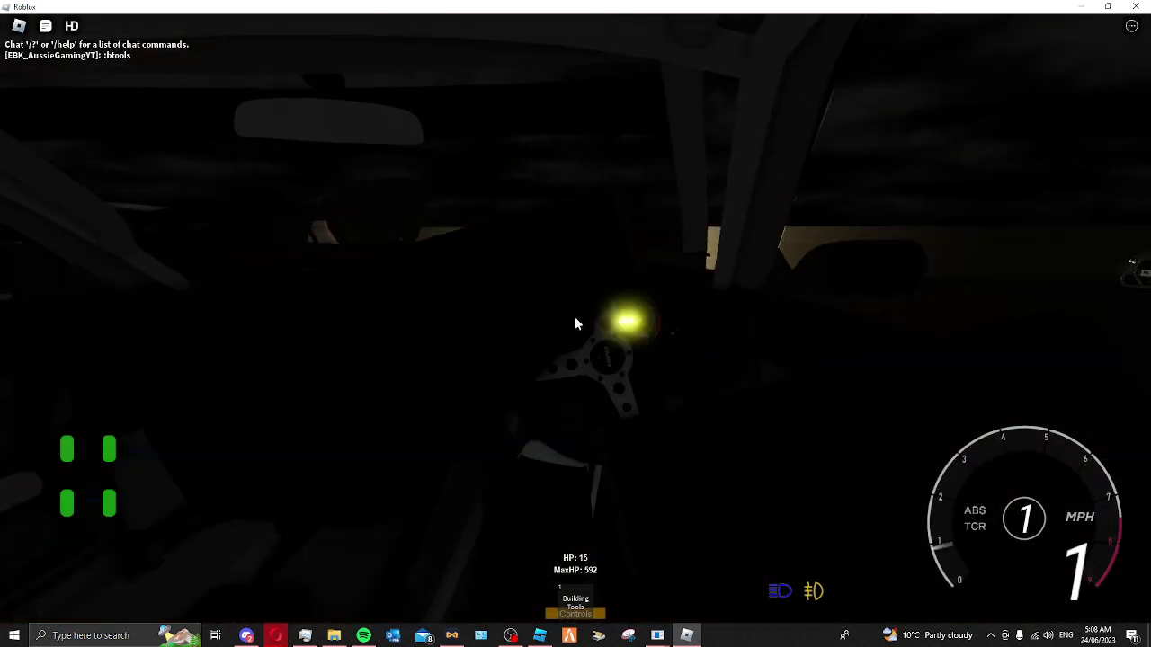
key(w)
scroll(575, 305, down, 5)
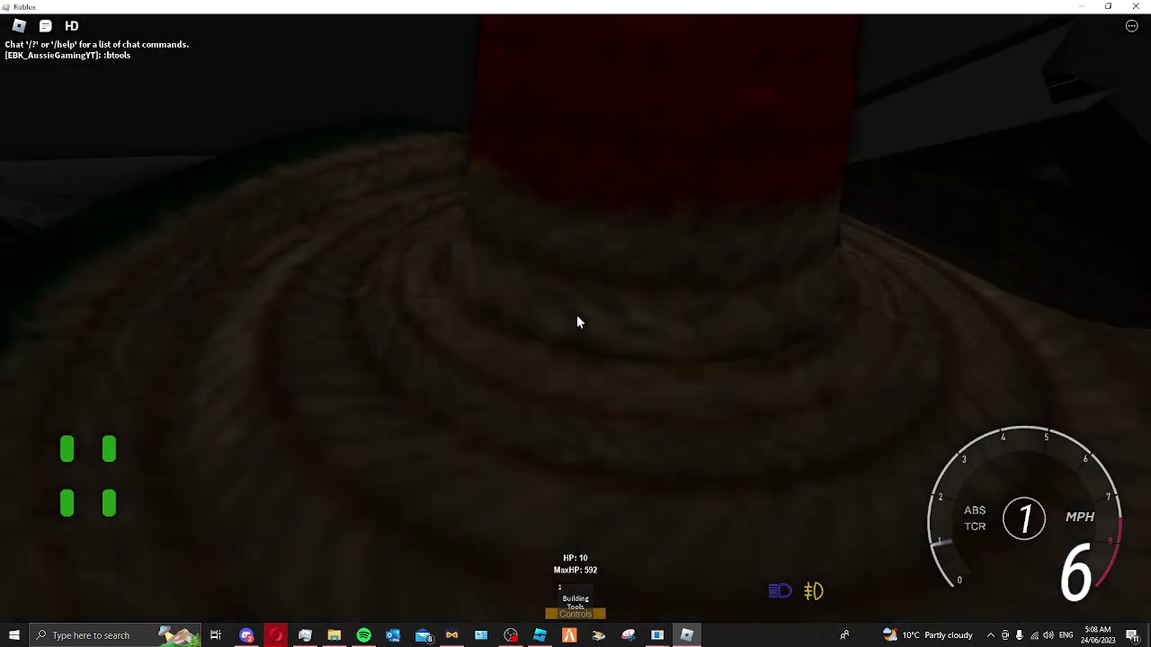
scroll(514, 237, down, 3)
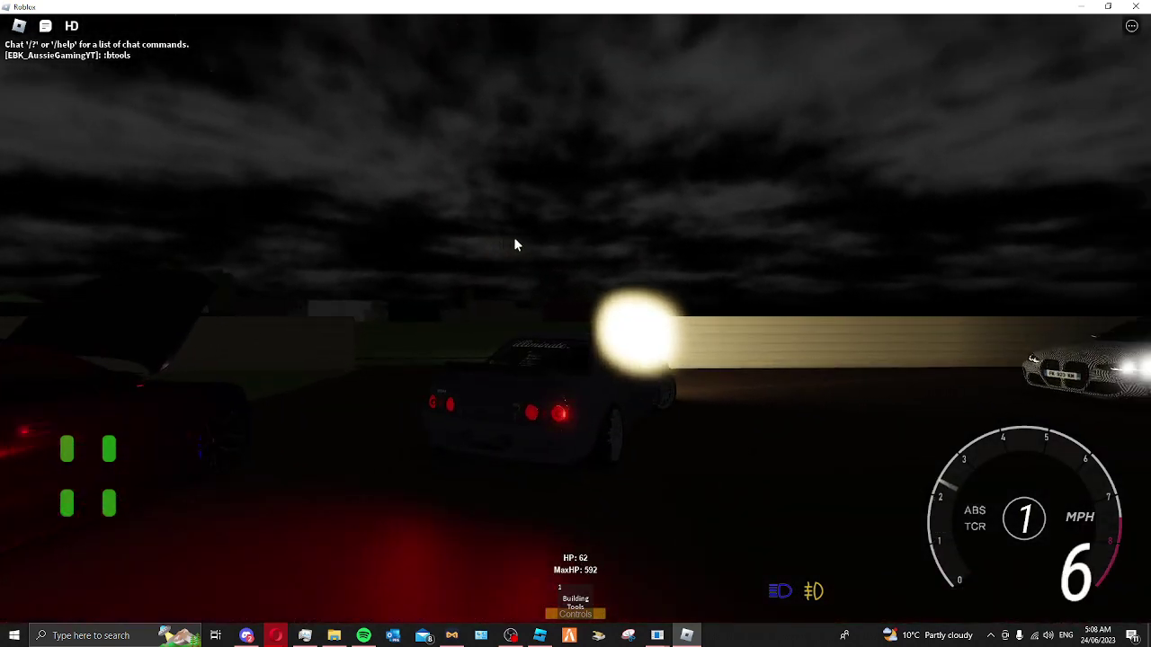
key(w)
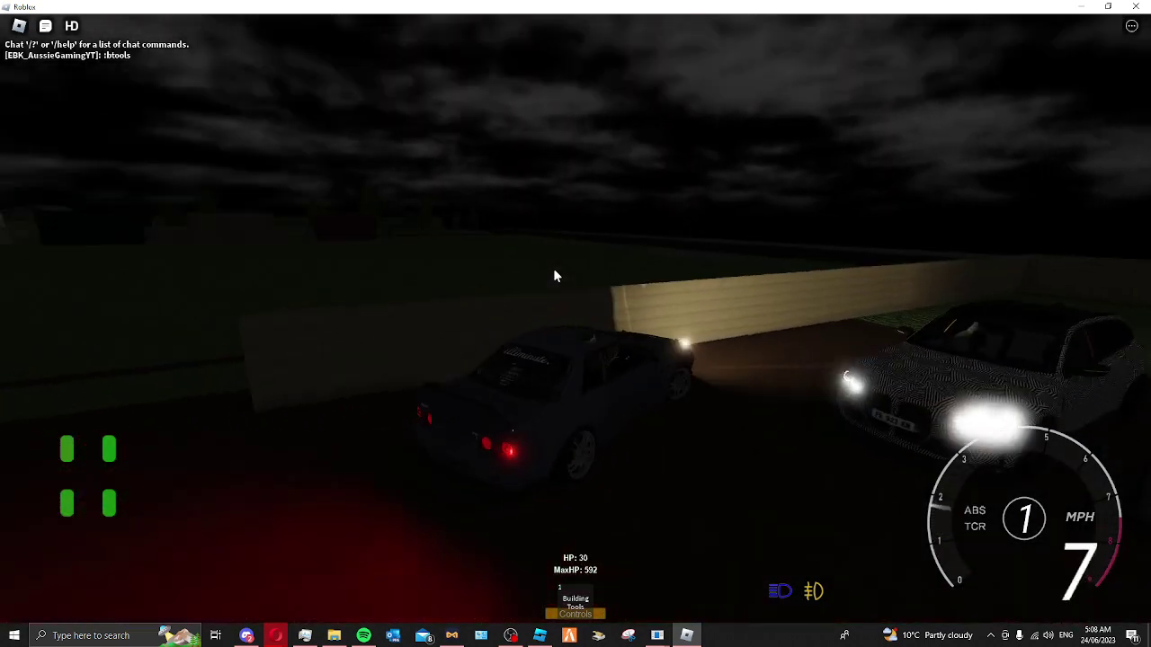
key(s)
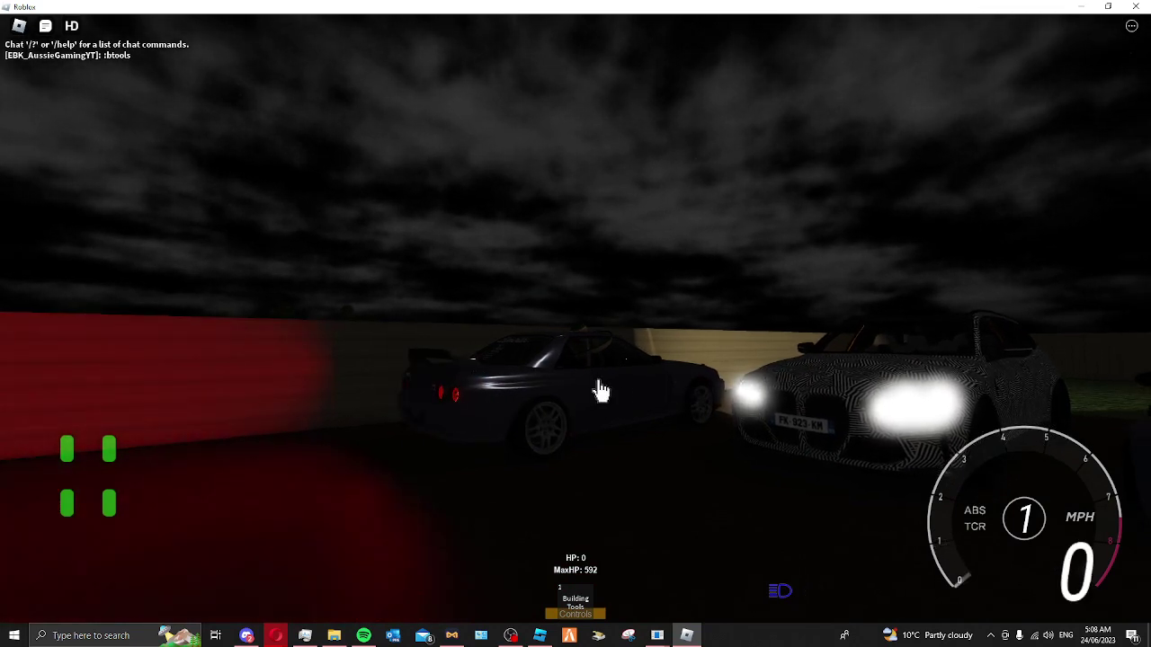
key(space)
Walk past the open-hood car into the gap and sit in the striped car
key(w)
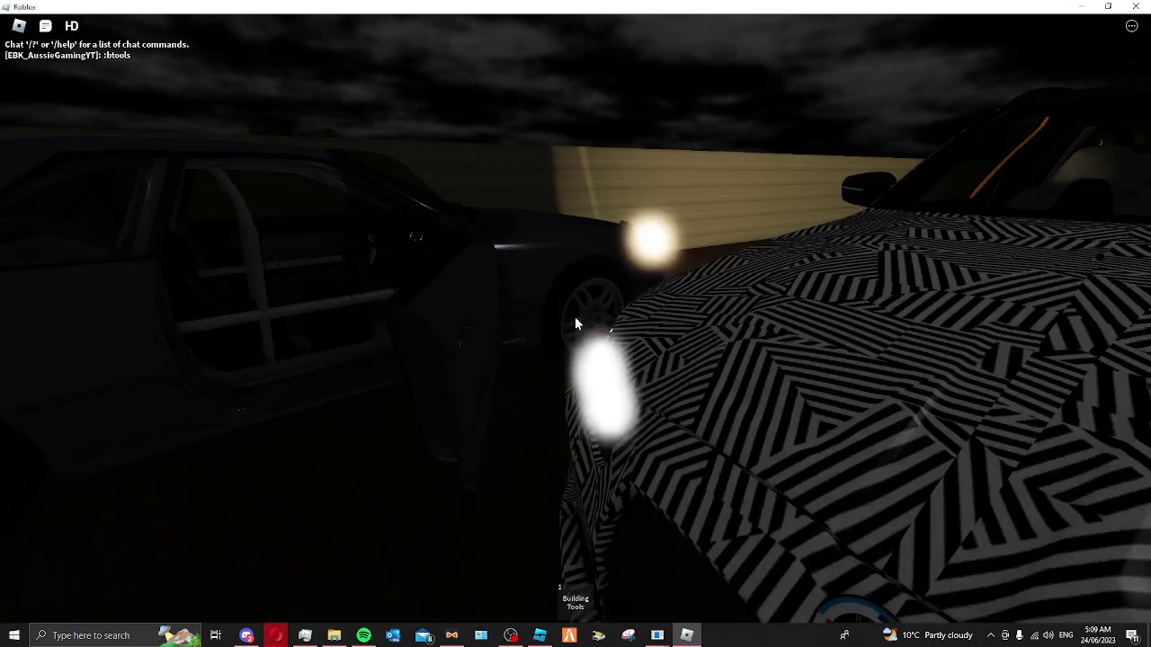
key(w)
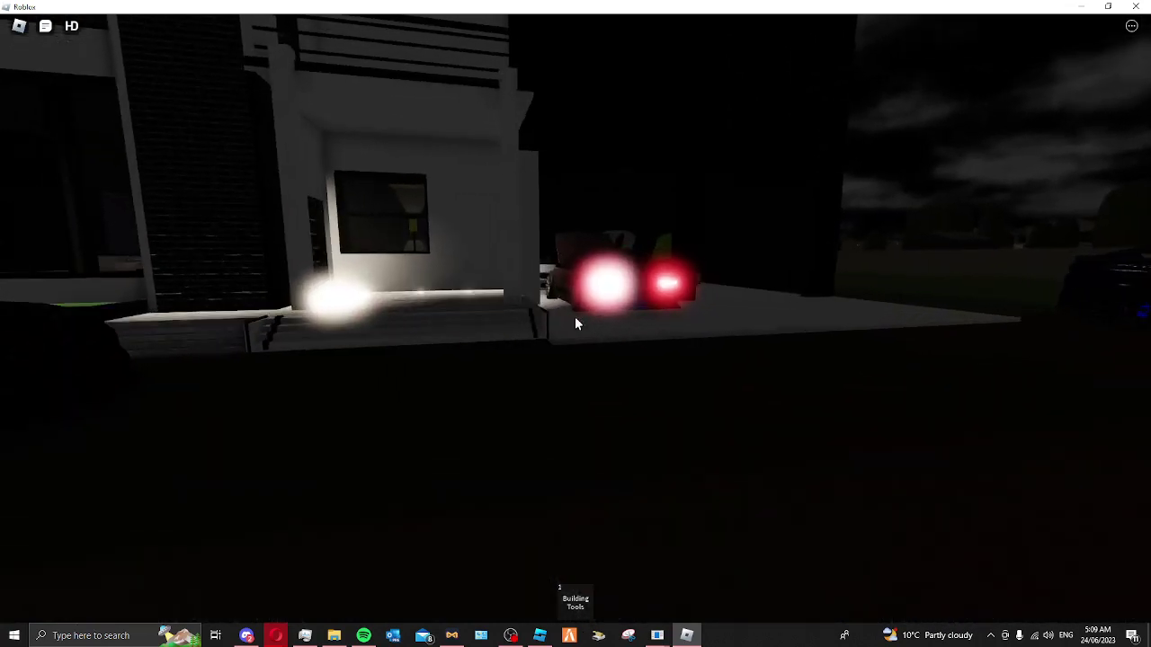
key(w)
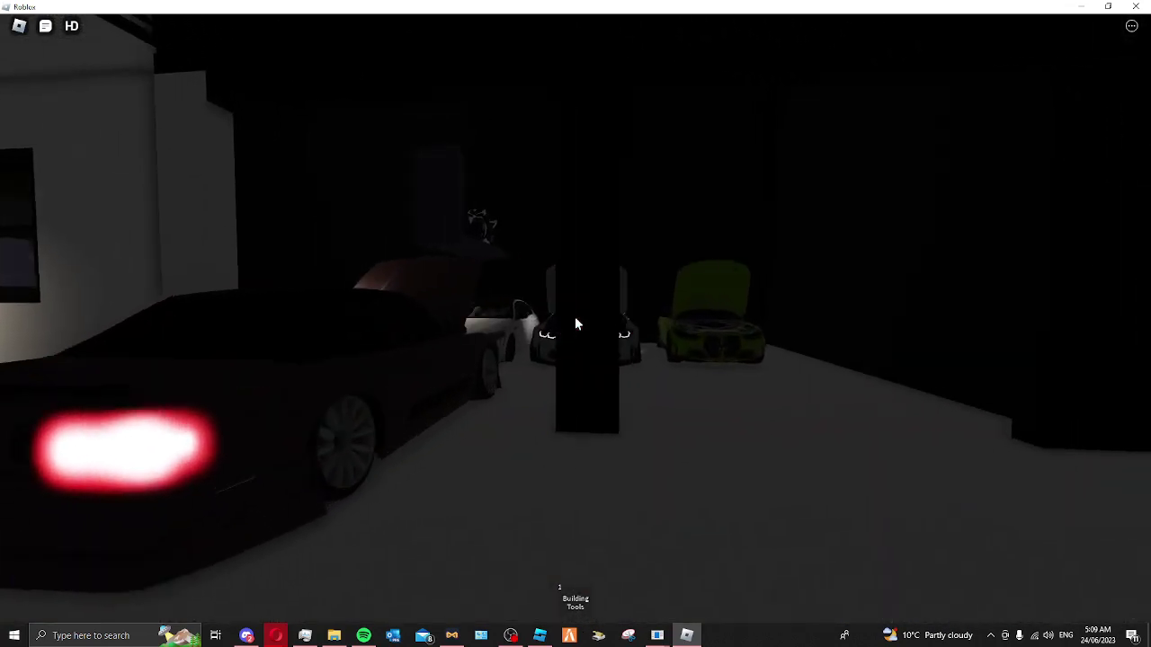
key(w)
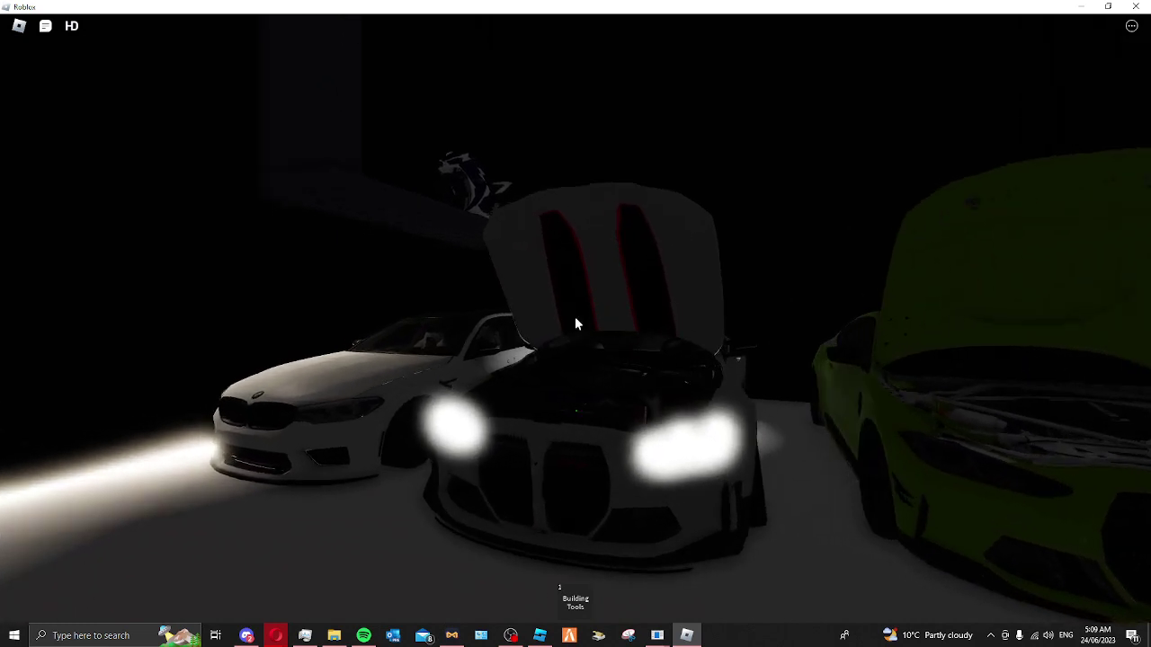
key(w)
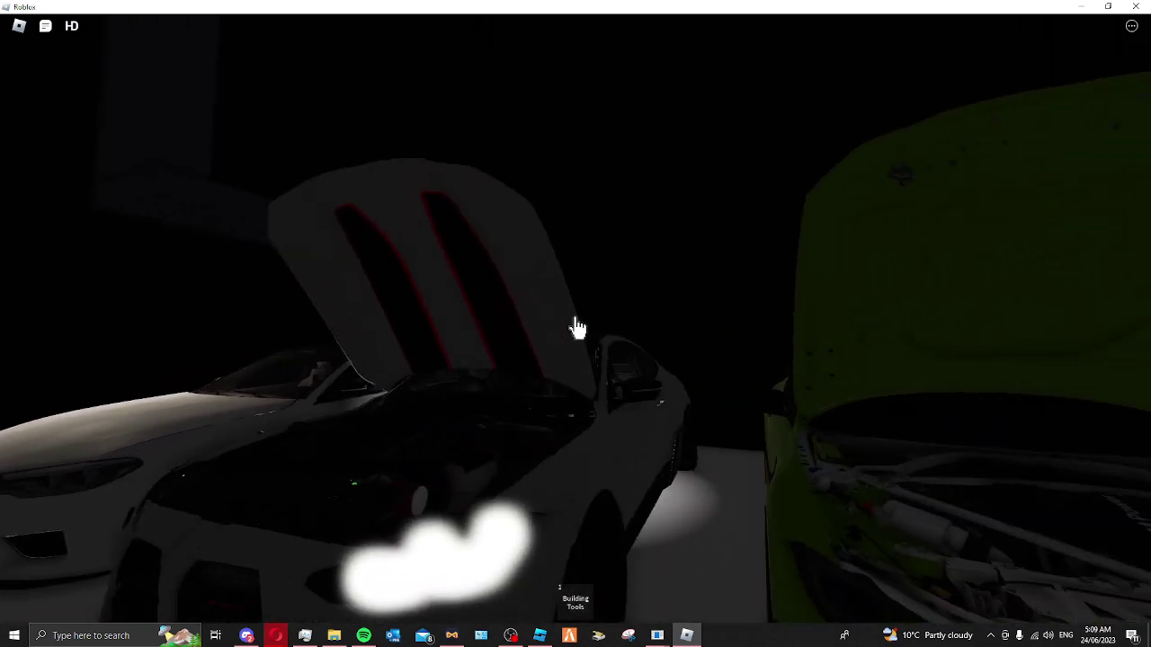
key(w)
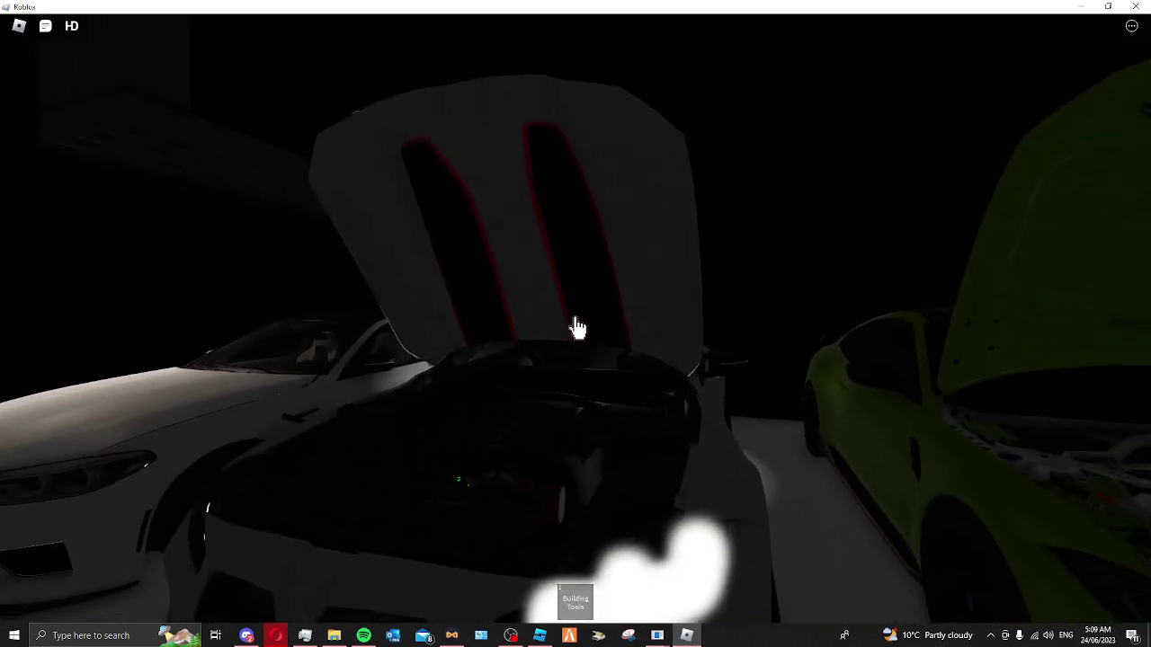
key(s)
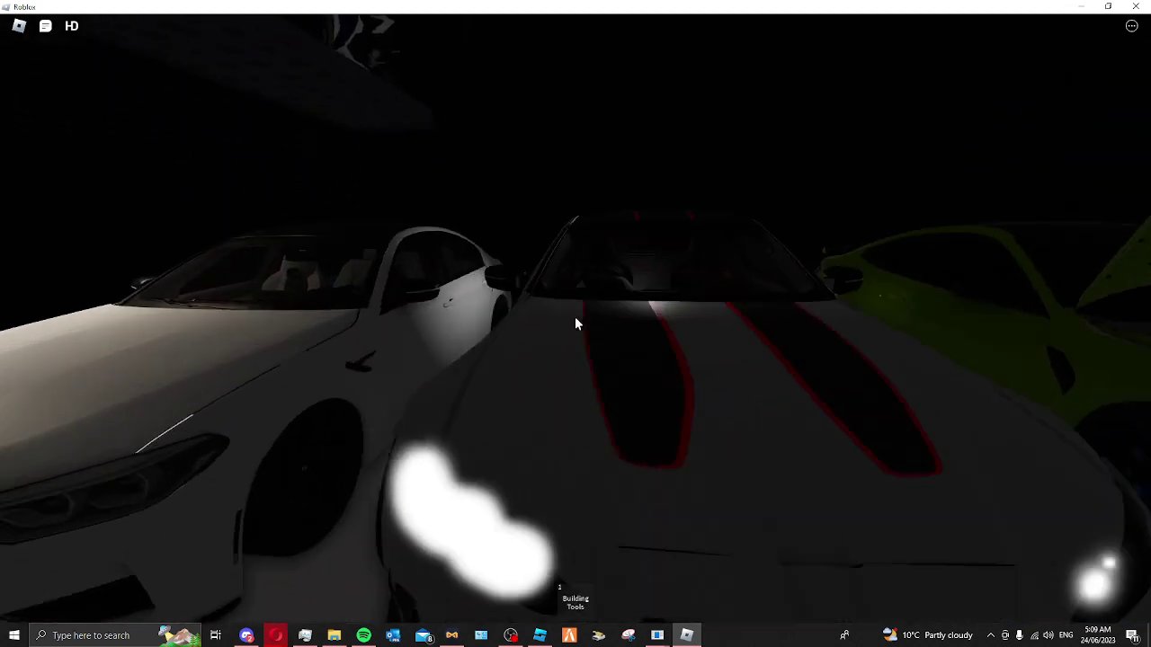
key(w)
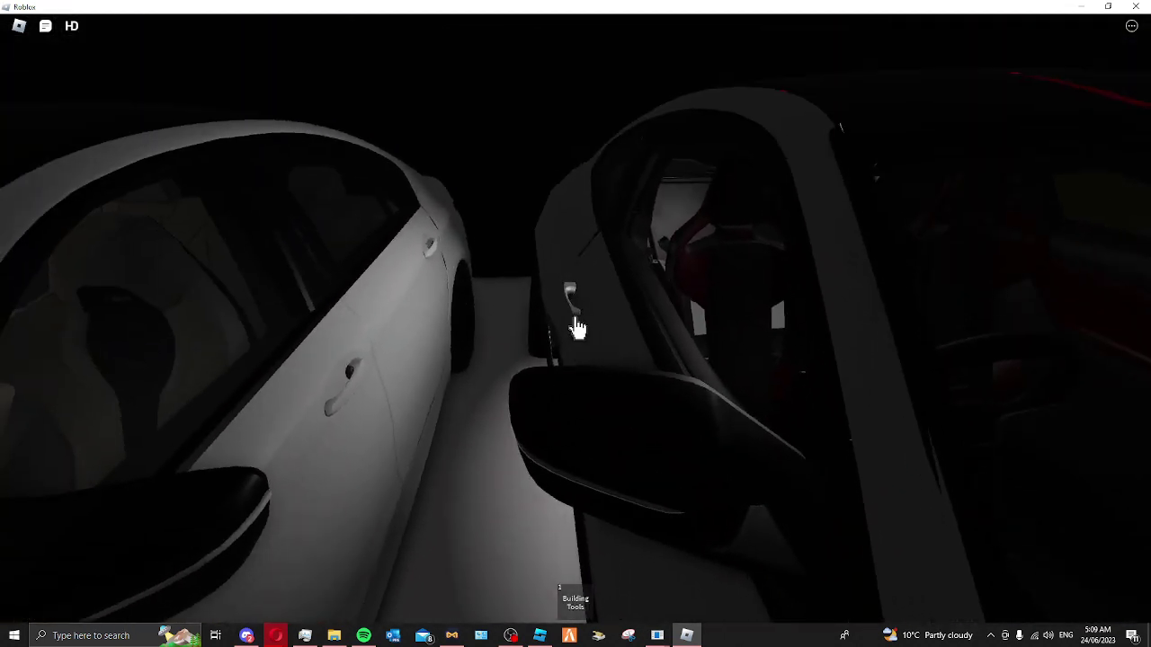
click(577, 328)
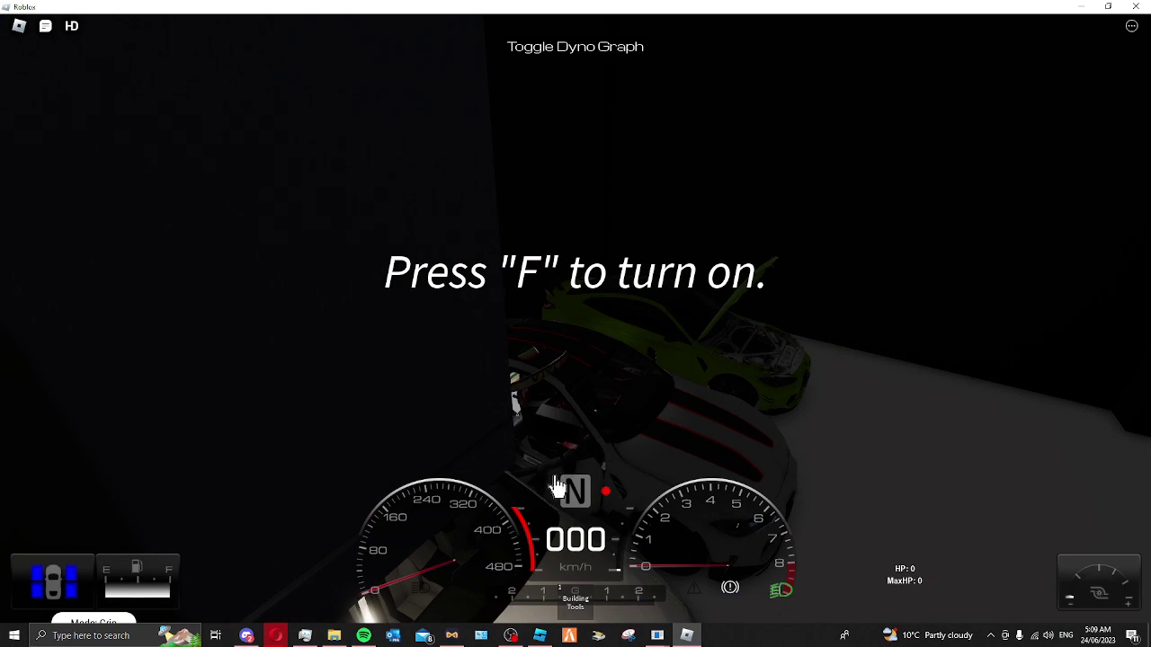
Start the striped car's engine and cycle camera views, ending on the interior view
key(f)
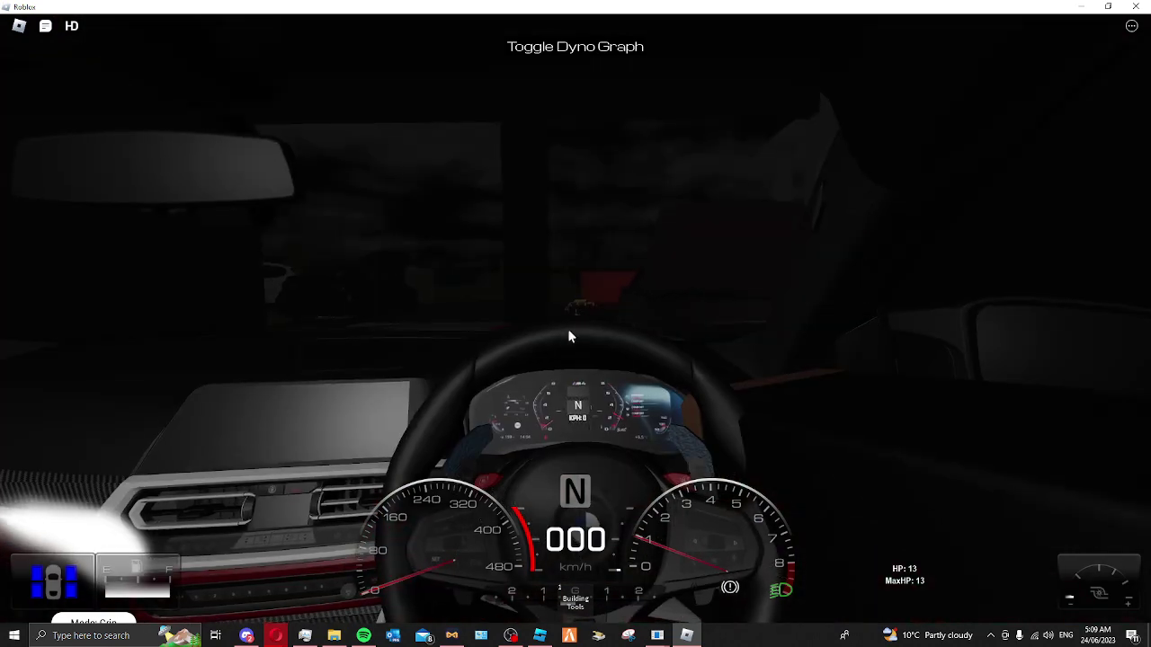
key(v)
key(v)
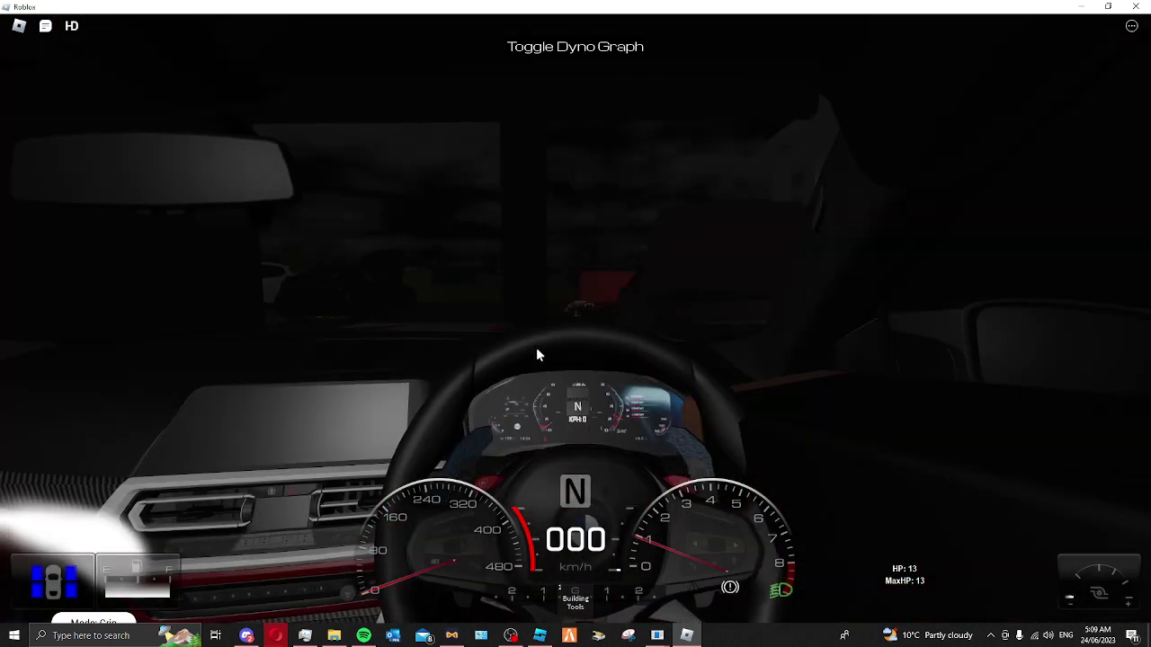
key(v)
key(v)
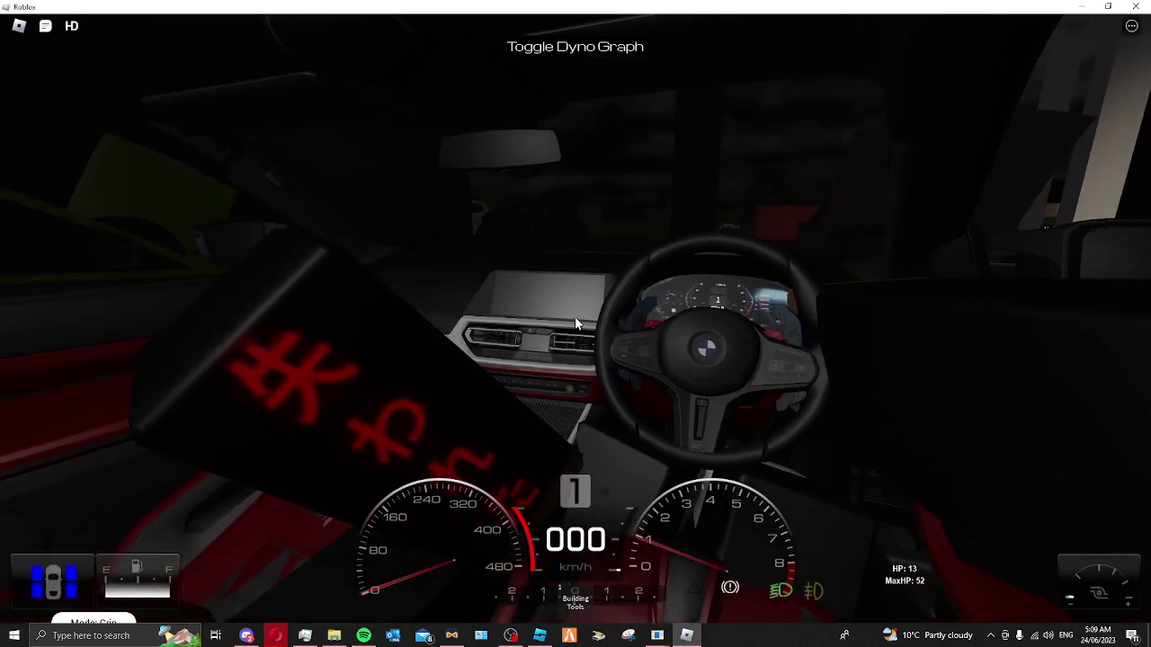
key(v)
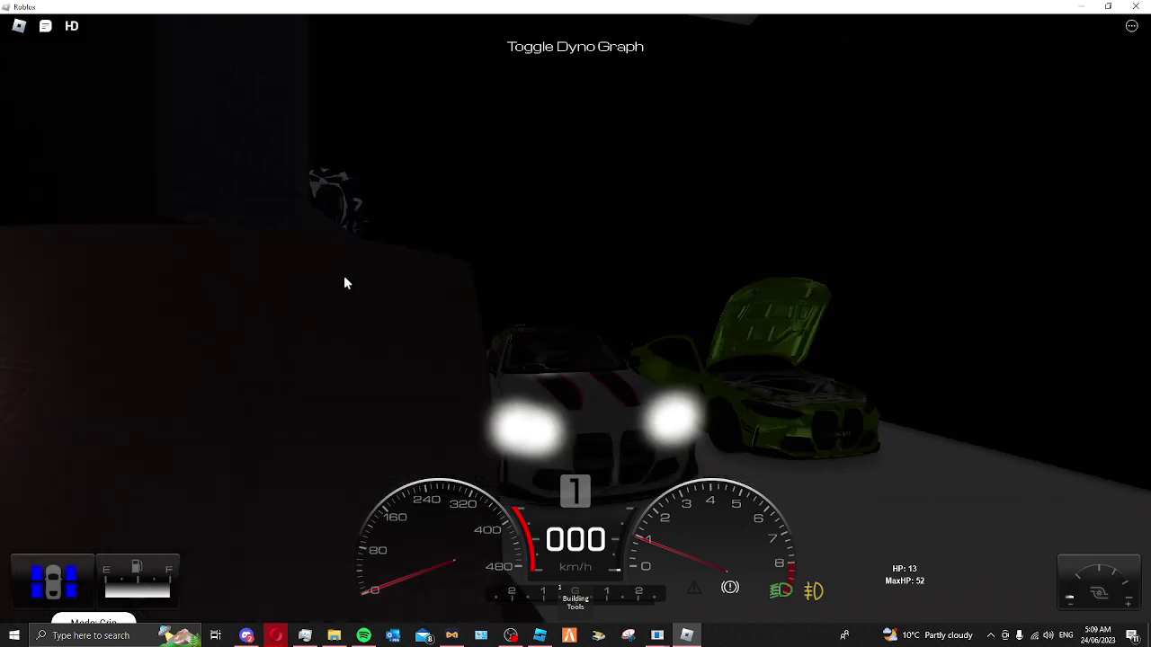
key(v)
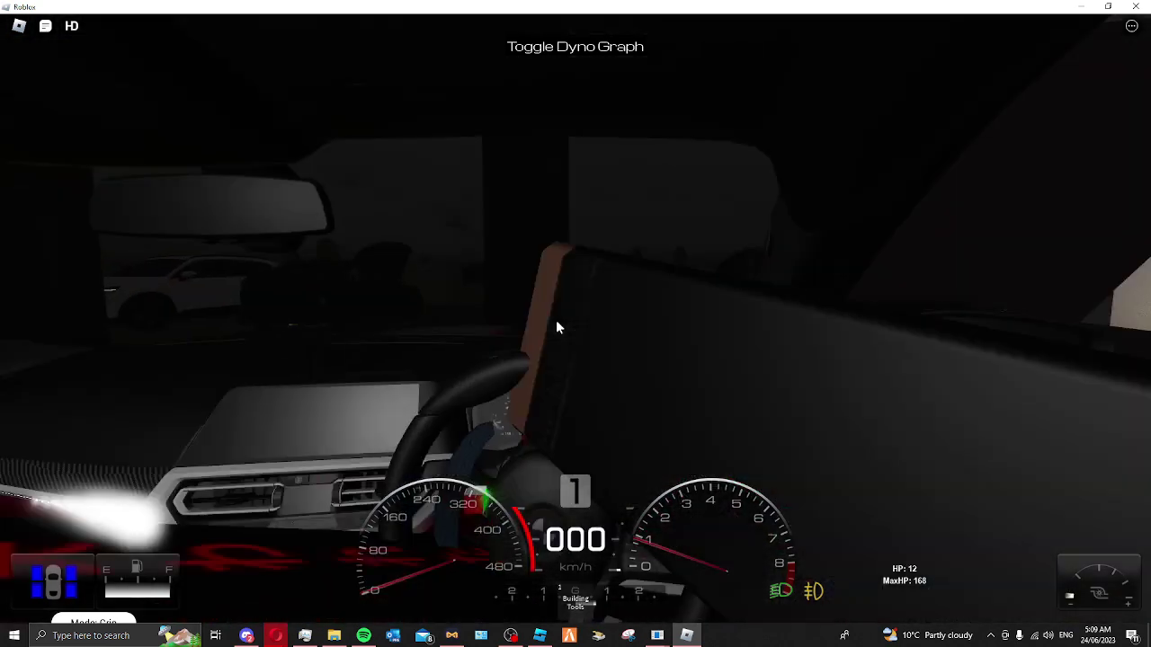
Shift the striped car into reverse and back it out of the garage
key(v)
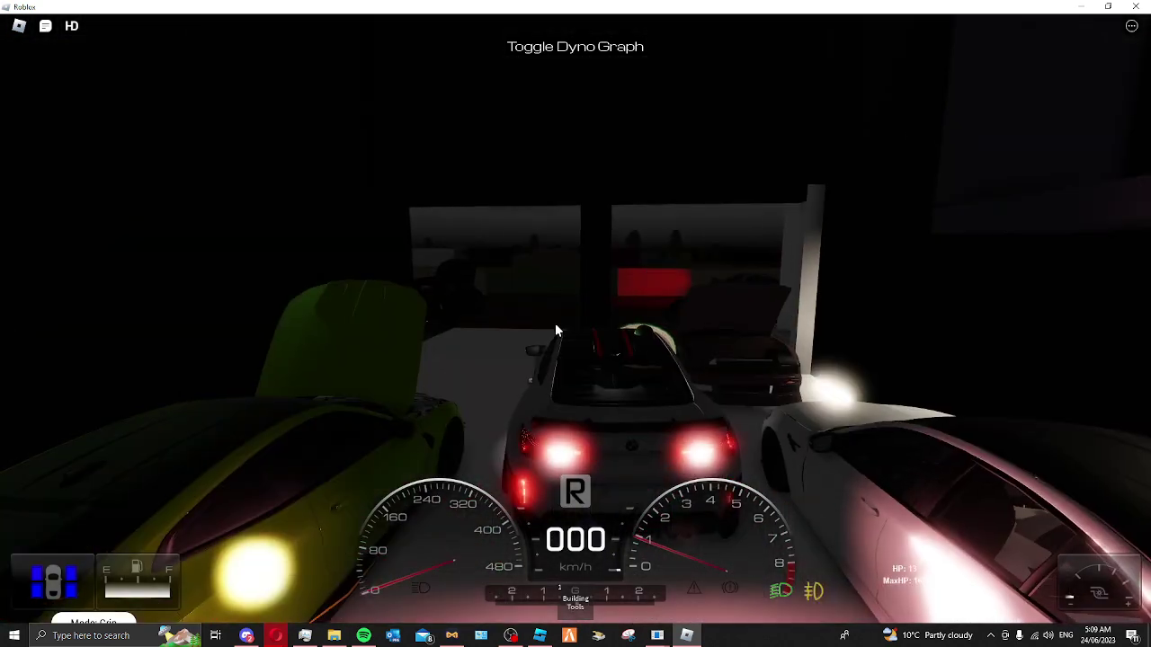
key(e)
key(e)
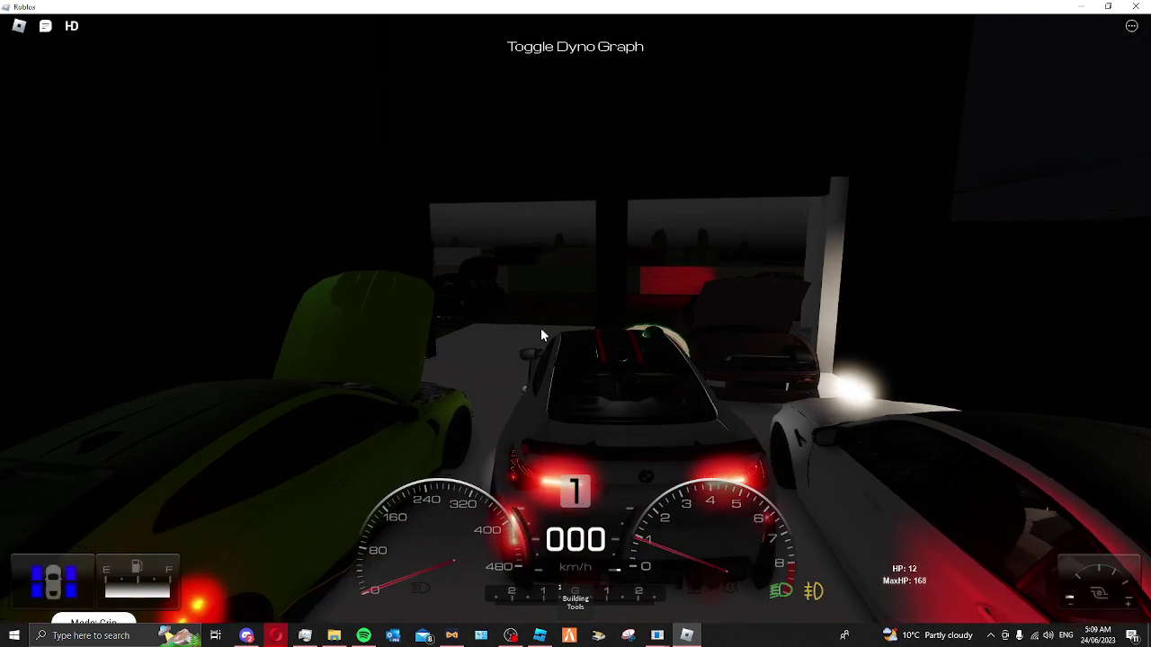
key(w)
key(q)
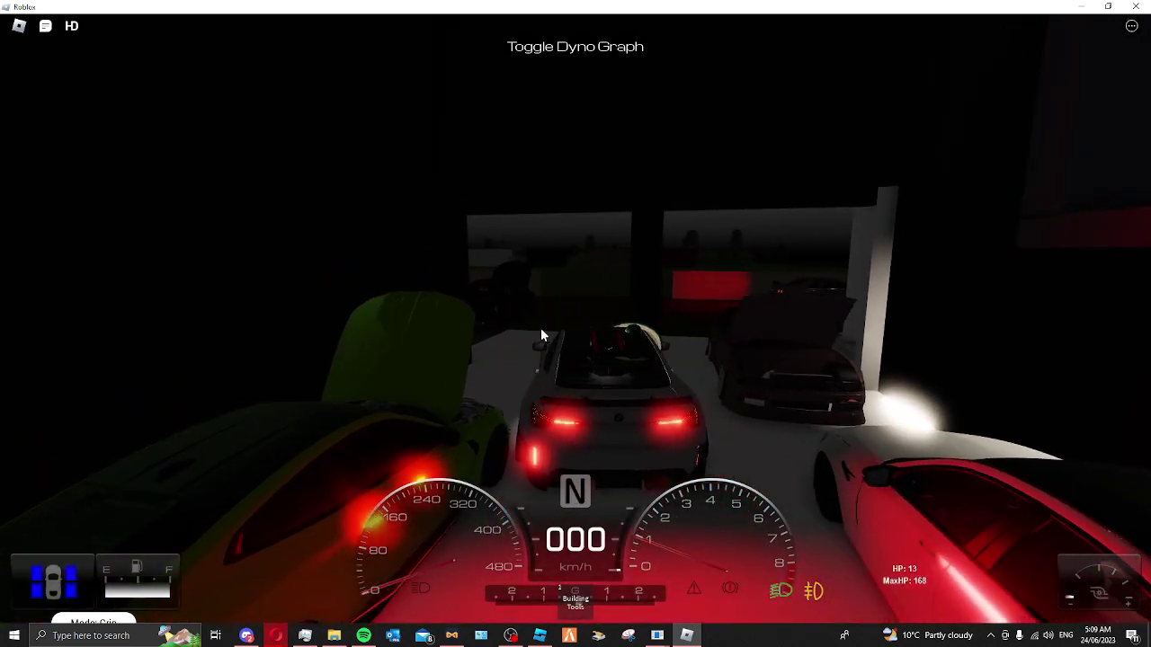
key(q)
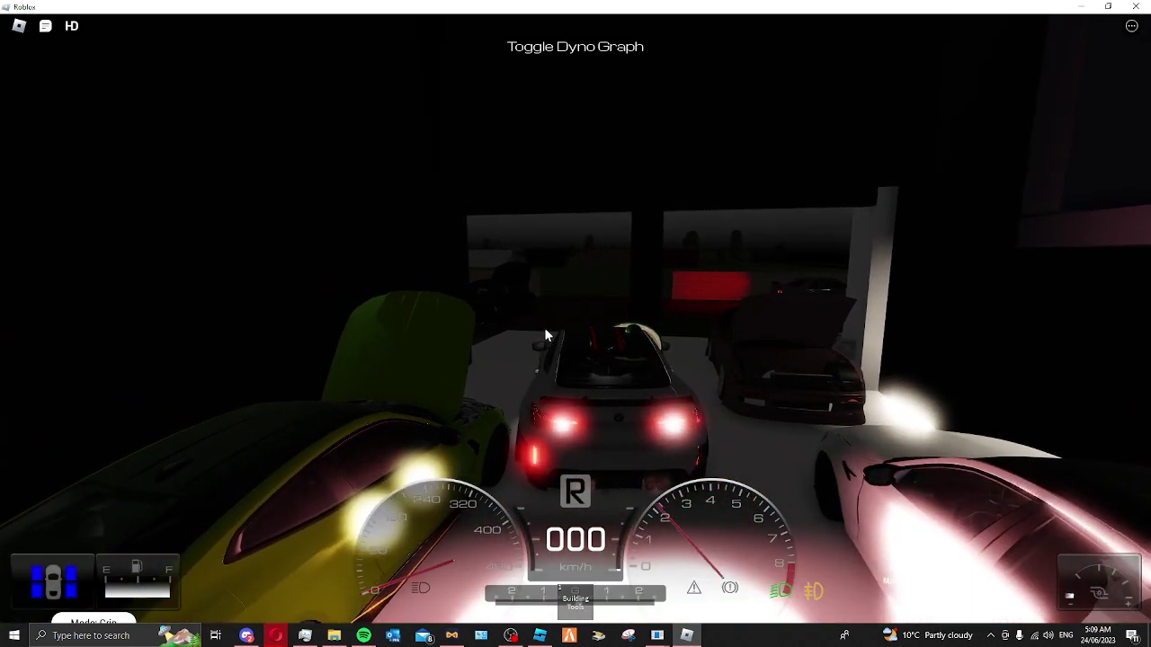
key(e)
key(q)
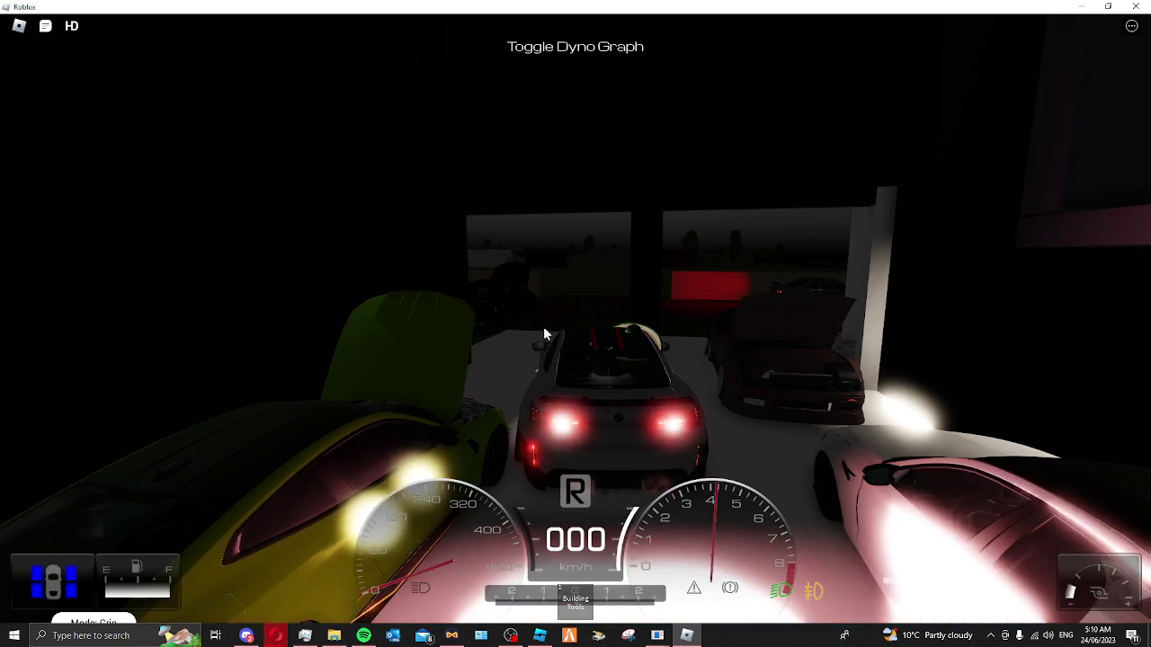
key(w)
key(e)
key(e)
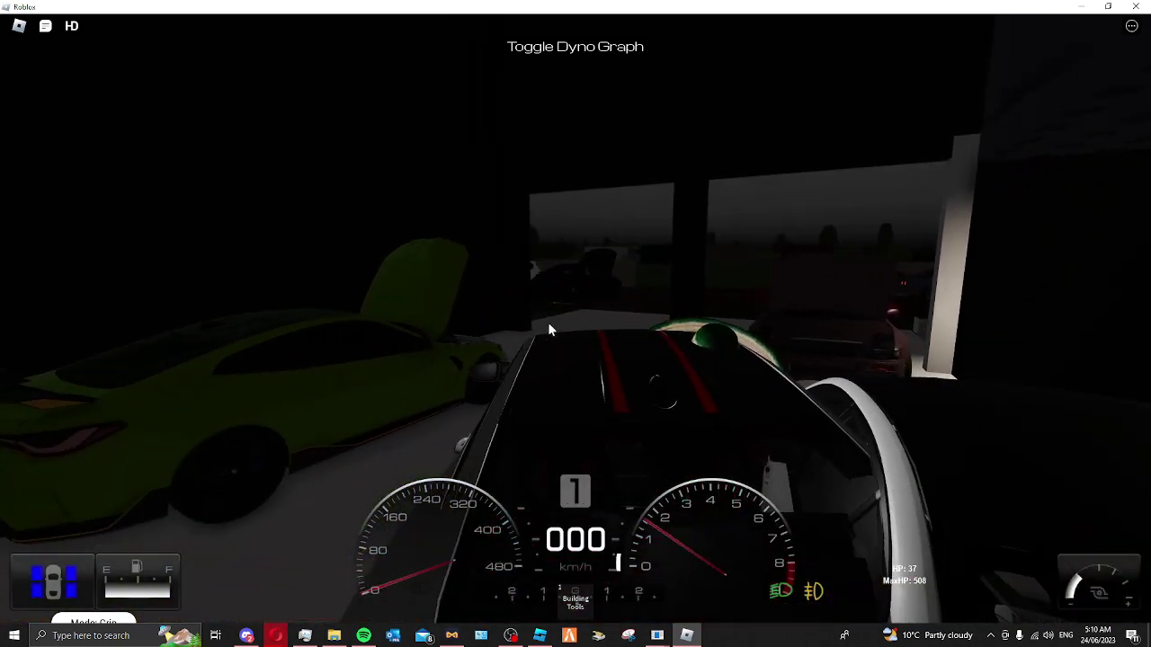
Drive across the rainy field, slide left, then reverse out of the red-walled alley
key(w)
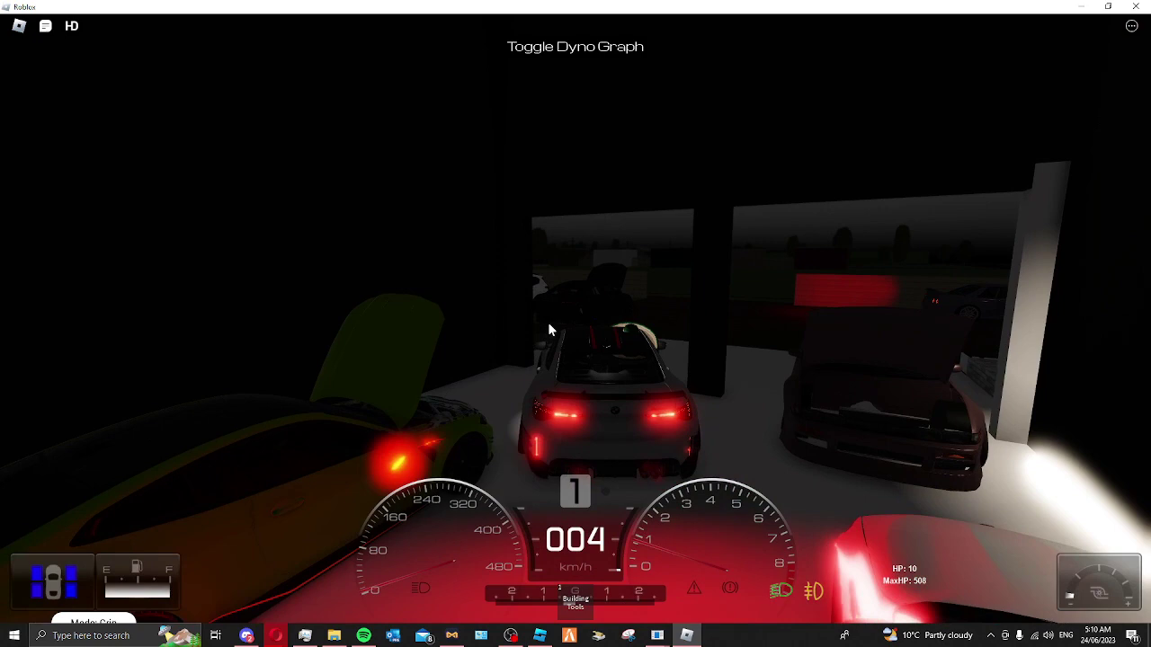
key(w)
key(Tab)
key(Tab)
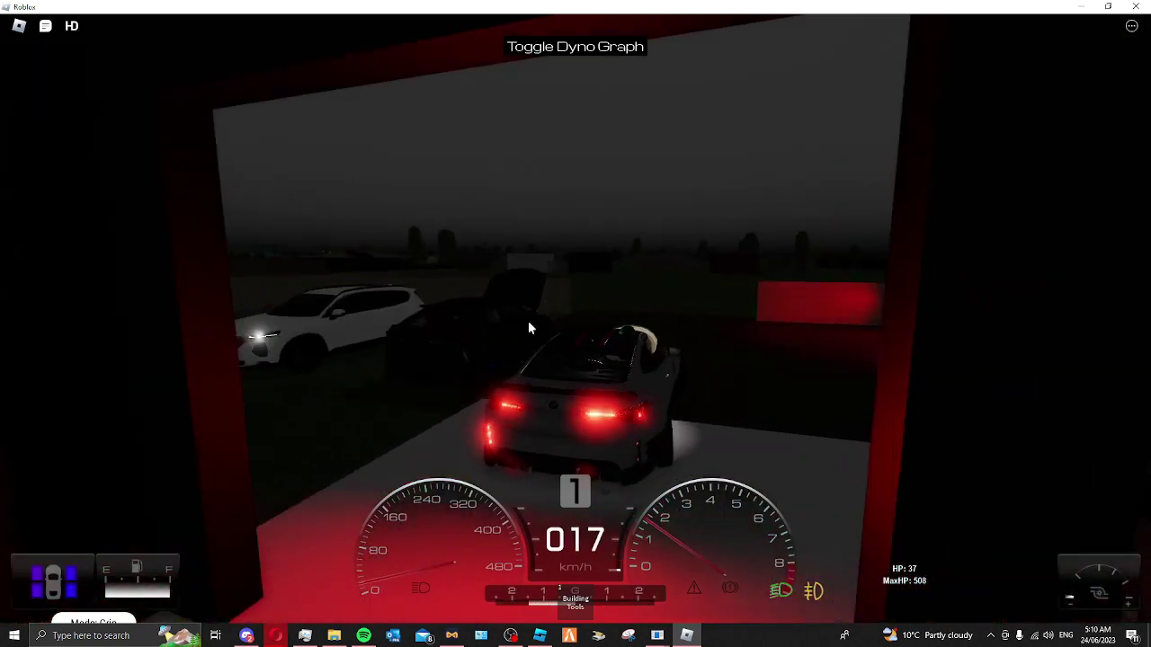
scroll(649, 297, up, 3)
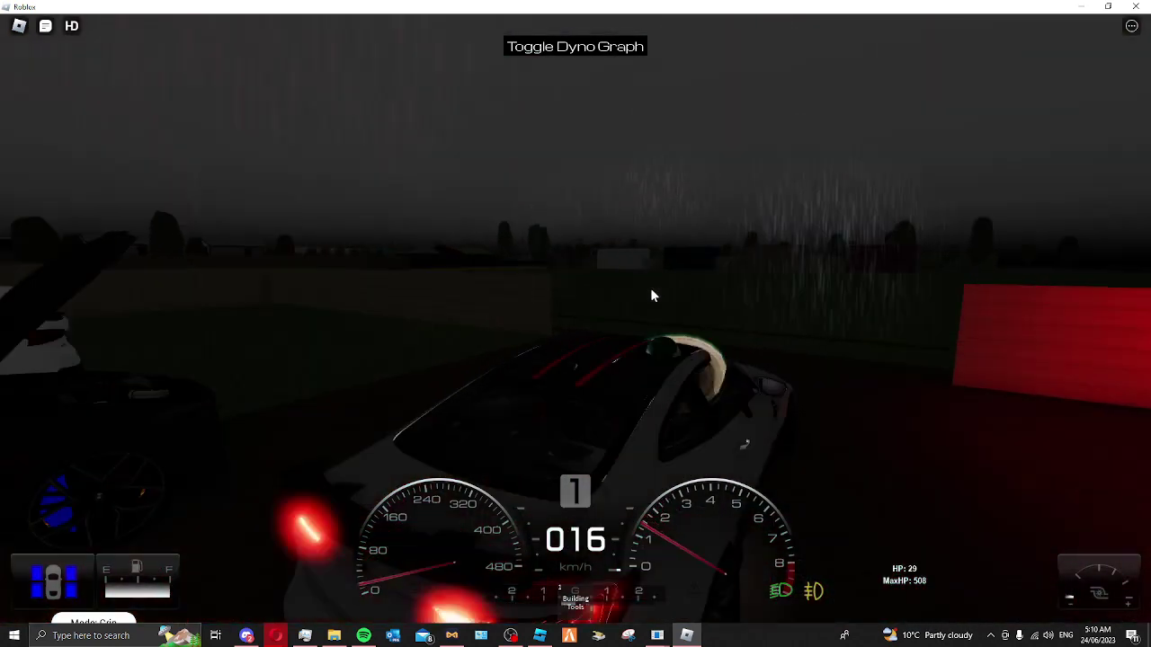
scroll(649, 287, up, 3)
scroll(650, 288, up, 3)
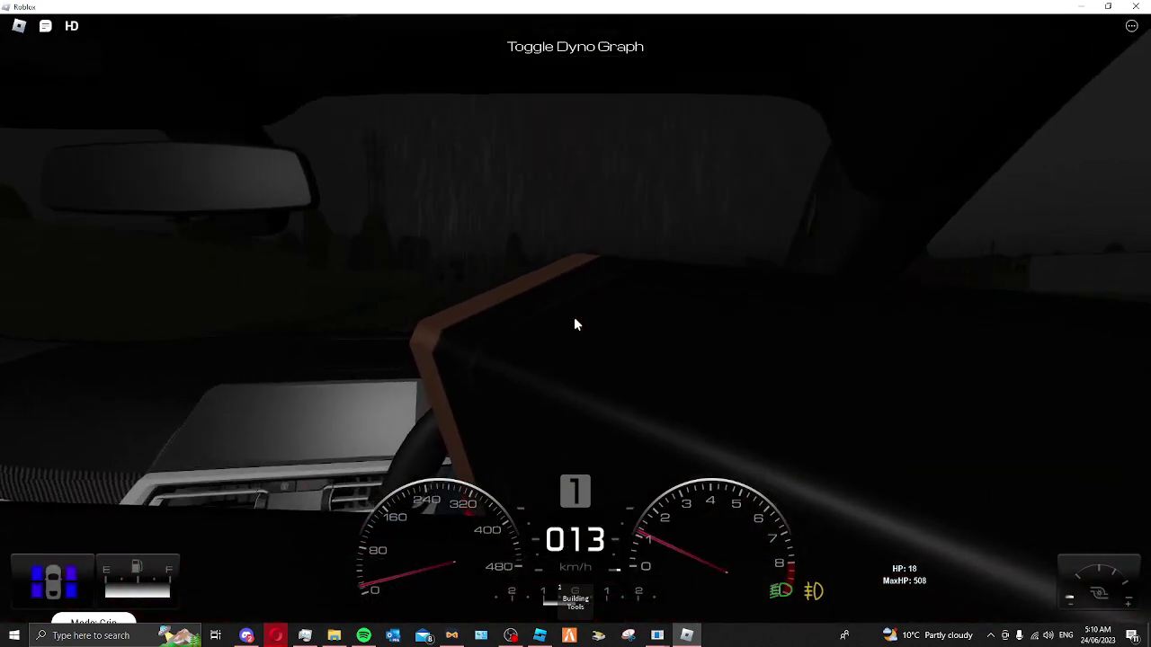
scroll(576, 324, down, 2)
scroll(576, 324, down, 2)
scroll(550, 282, down, 3)
key(w)
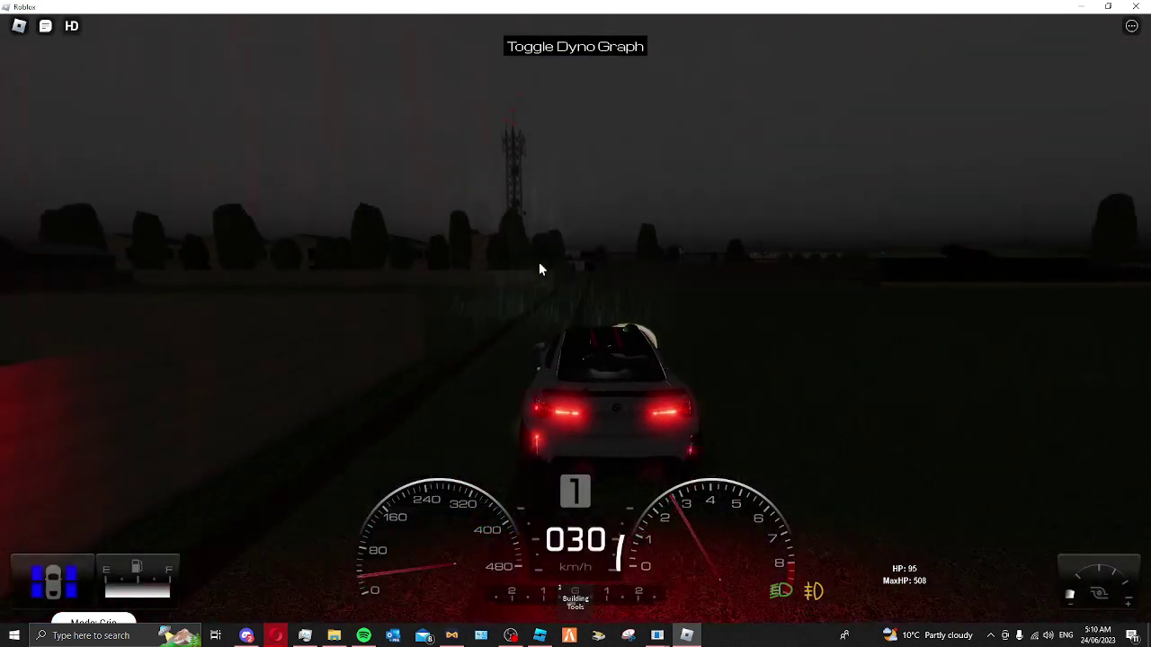
key(a)
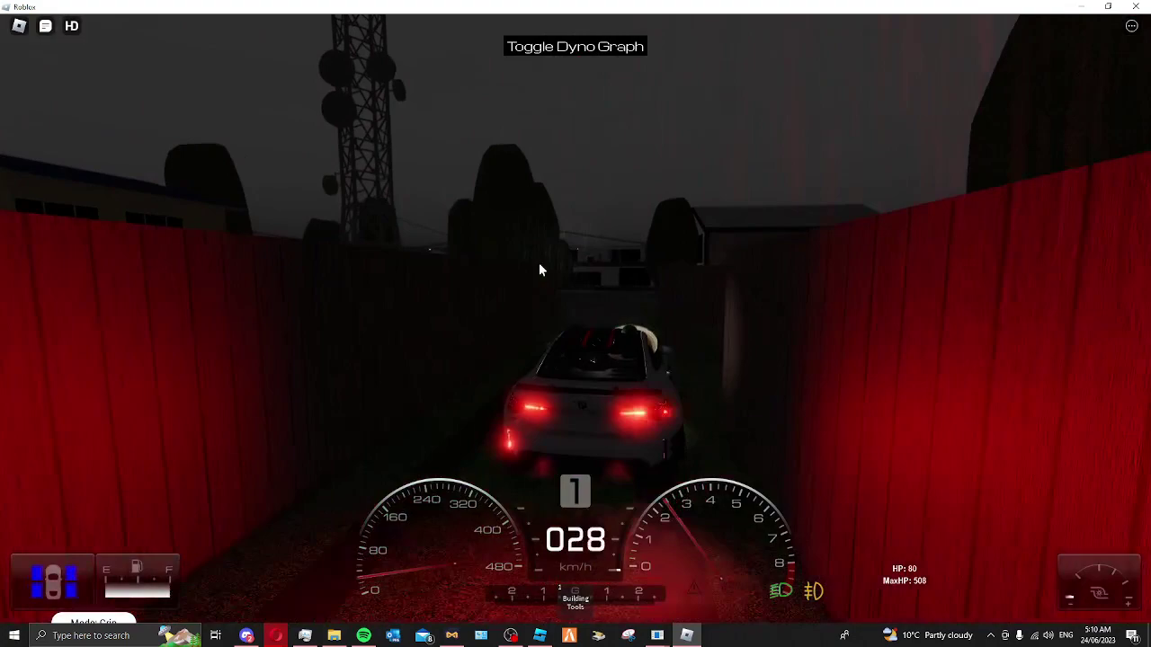
key(s)
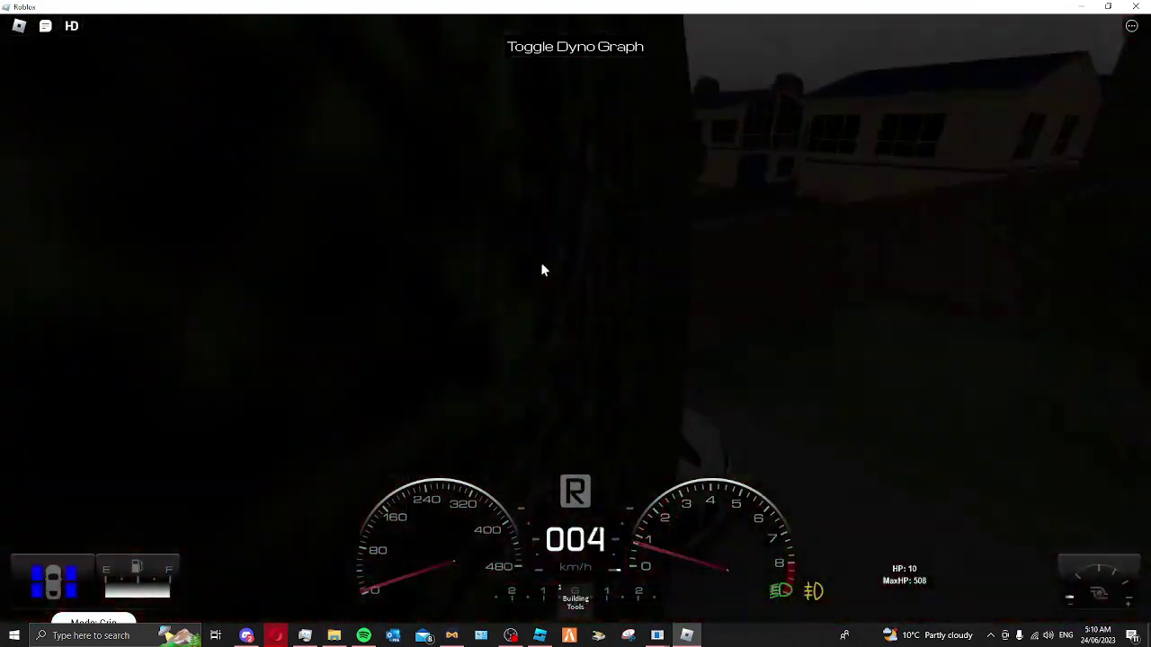
key(s)
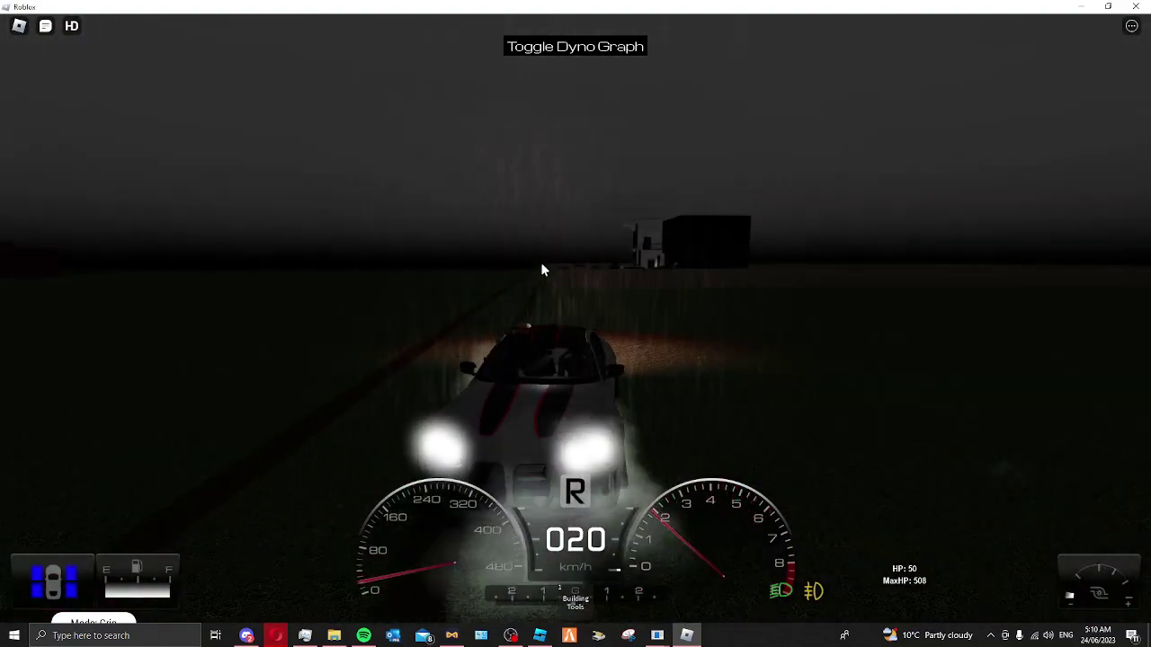
key(s)
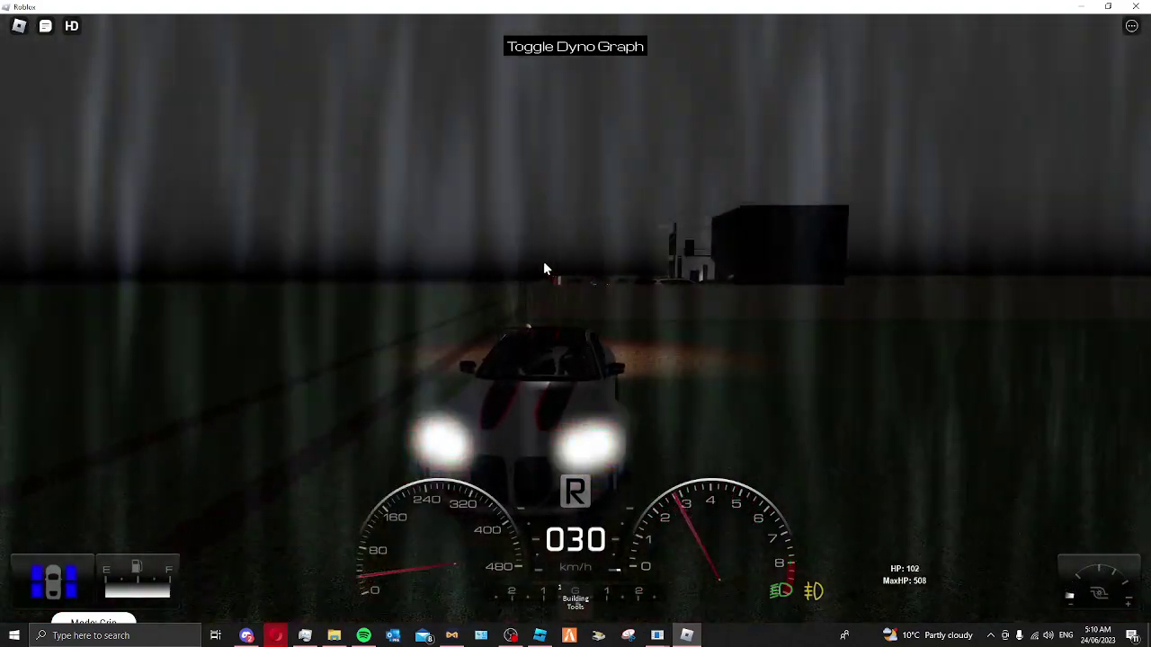
Leave the striped car and walk past the house and white SUV to the dark BMW
key(space)
key(a)
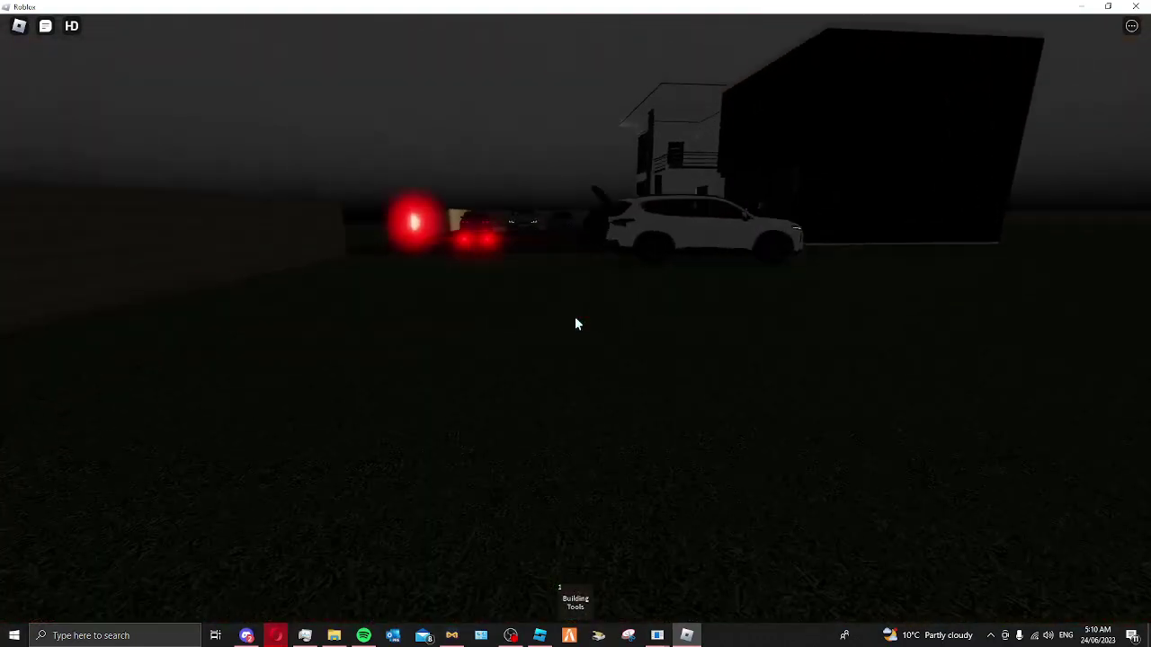
key(w)
key(w)
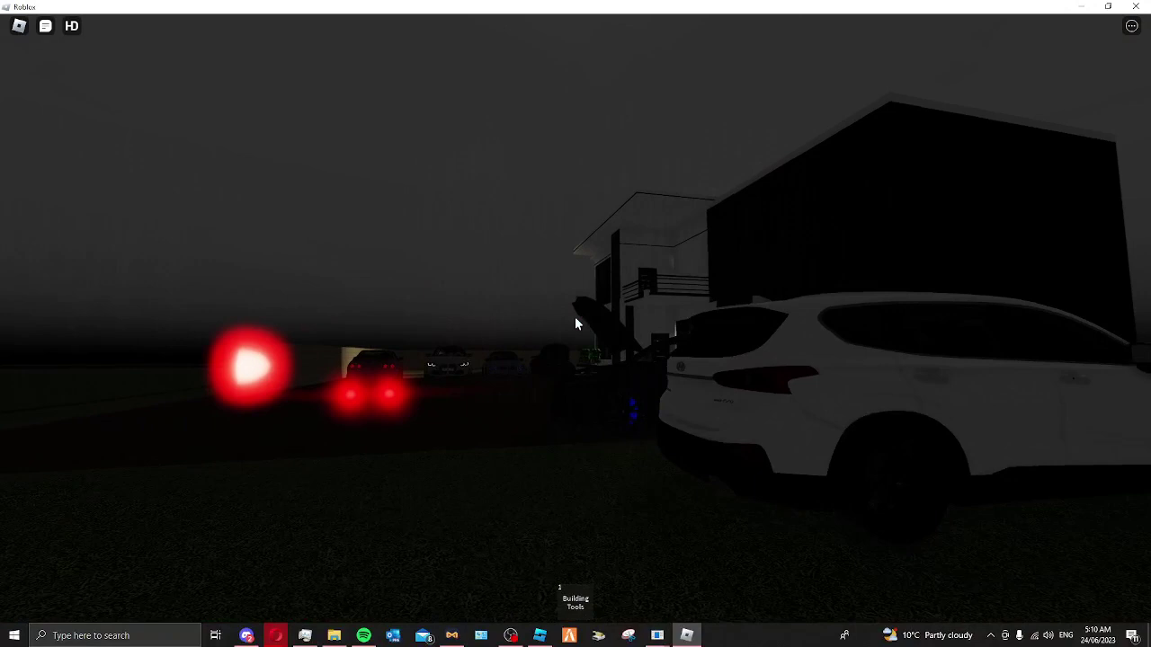
key(a)
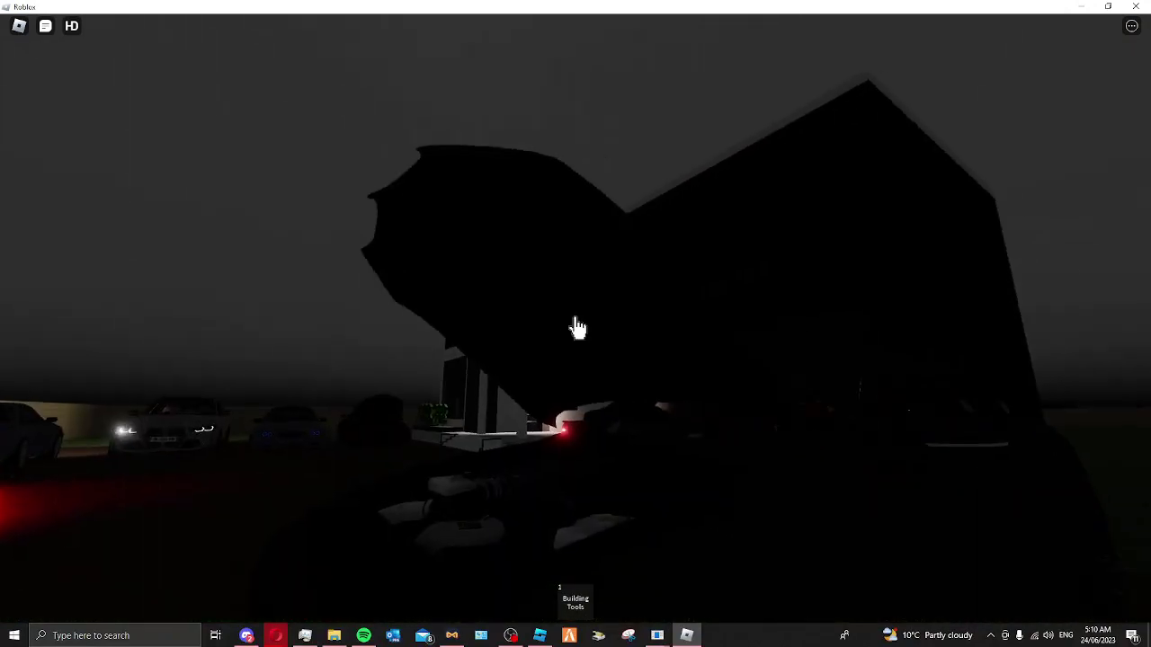
key(d)
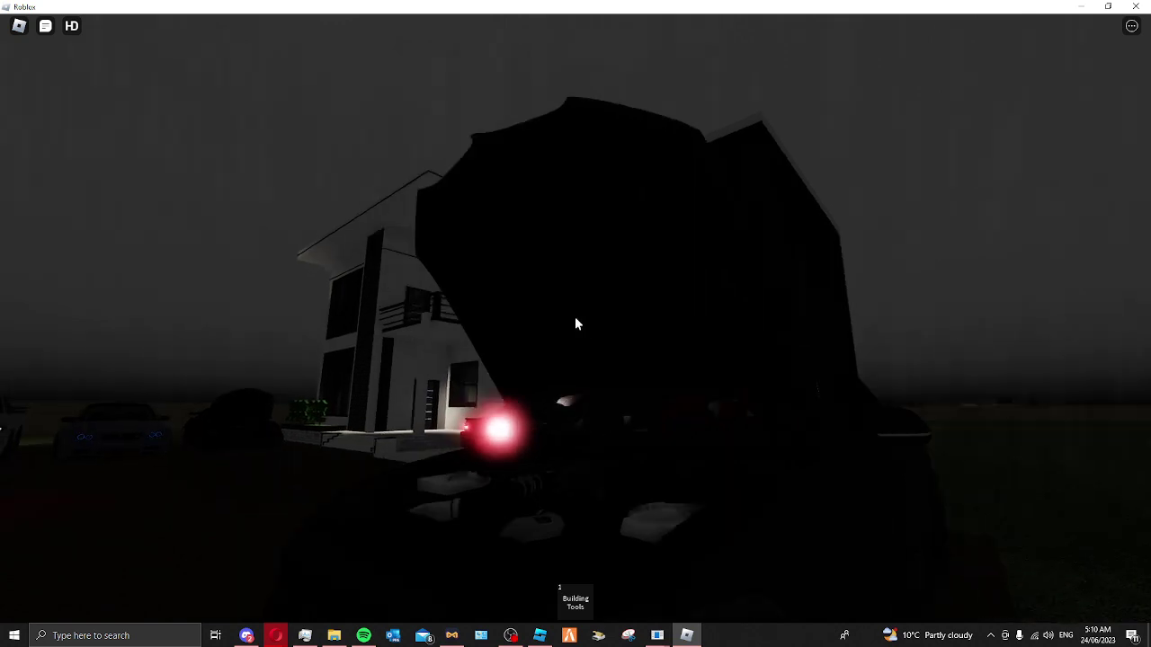
key(w)
key(w)
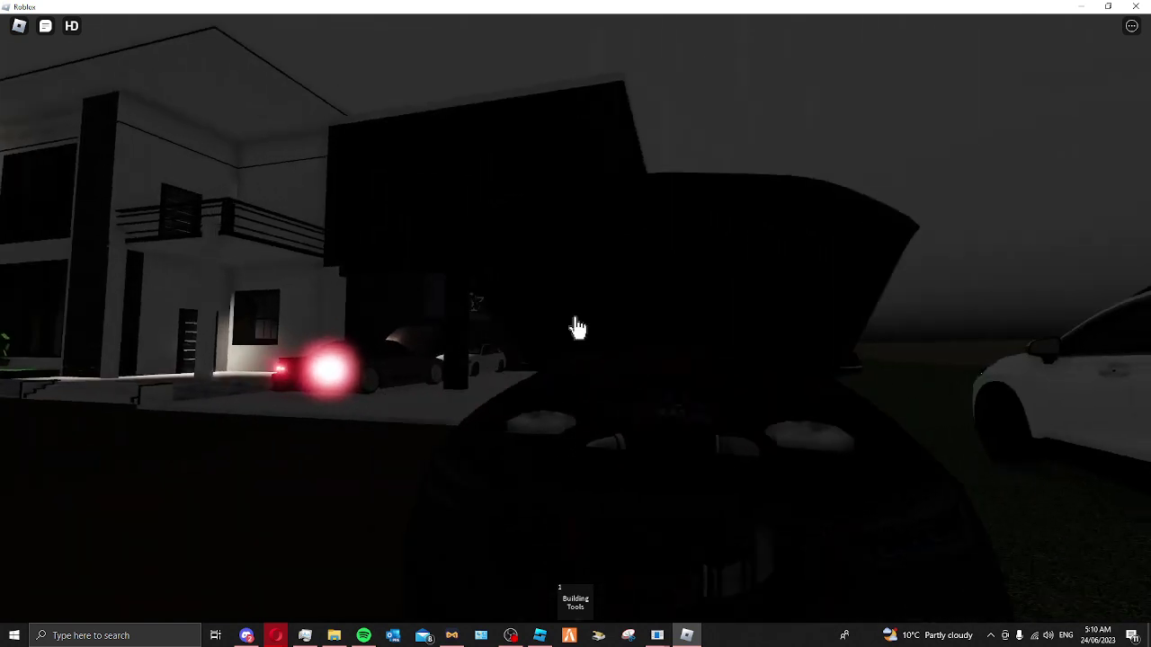
key(s)
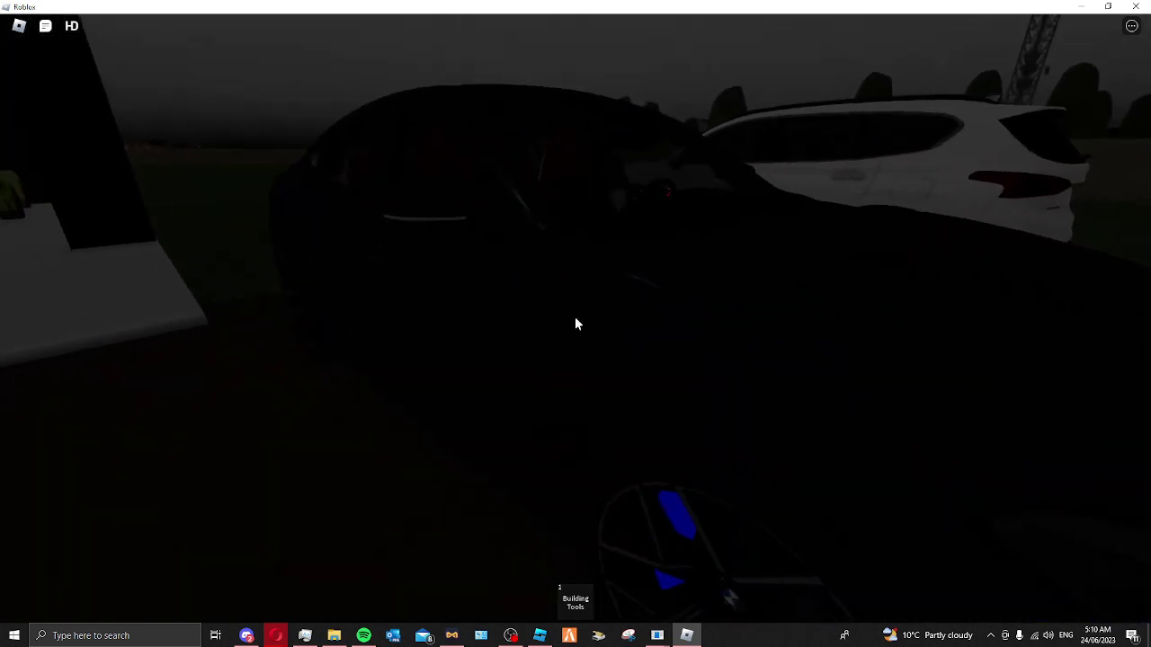
key(a)
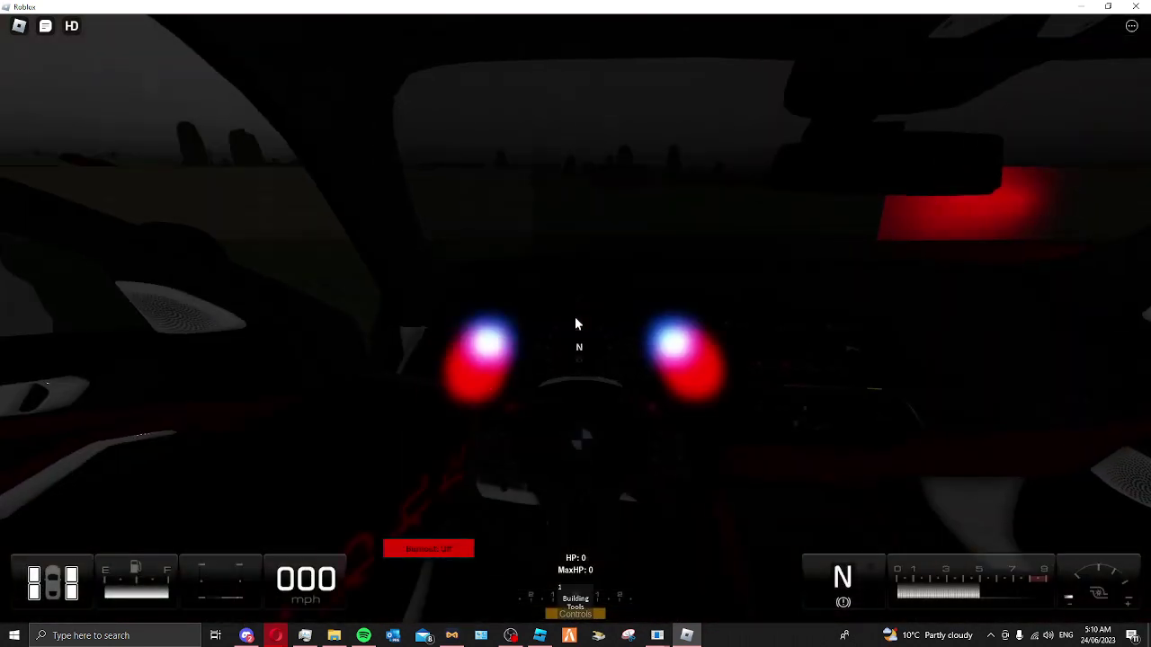
scroll(576, 324, down, 5)
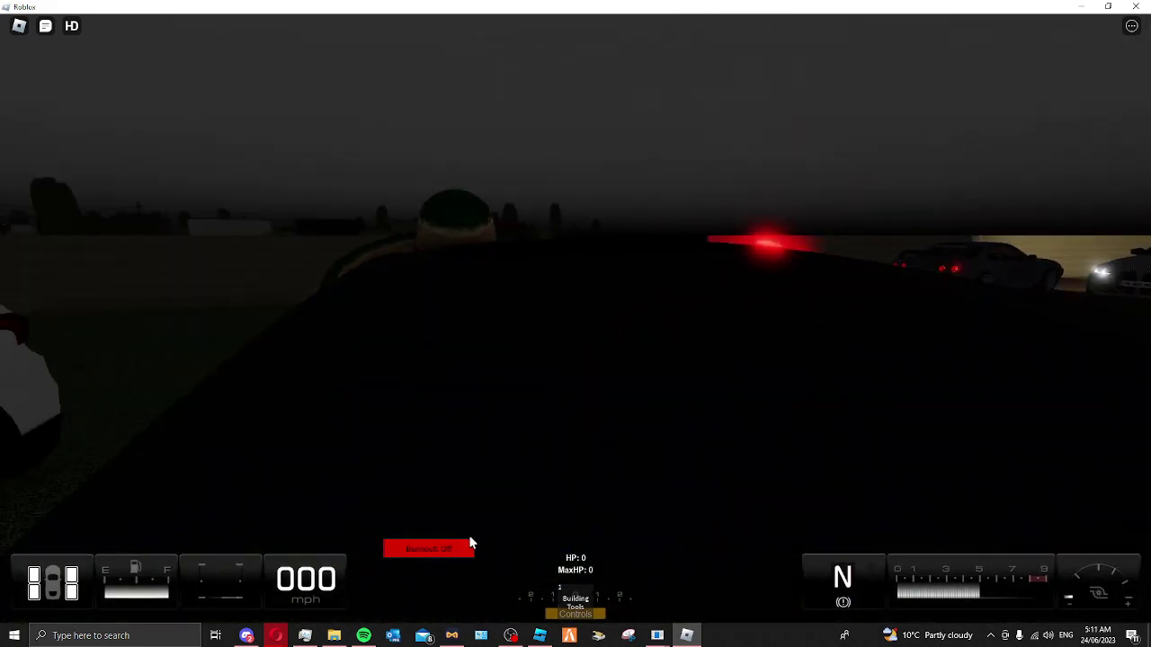
Turn burnout mode on, switch to the low bumper view and shift into first gear
click(459, 550)
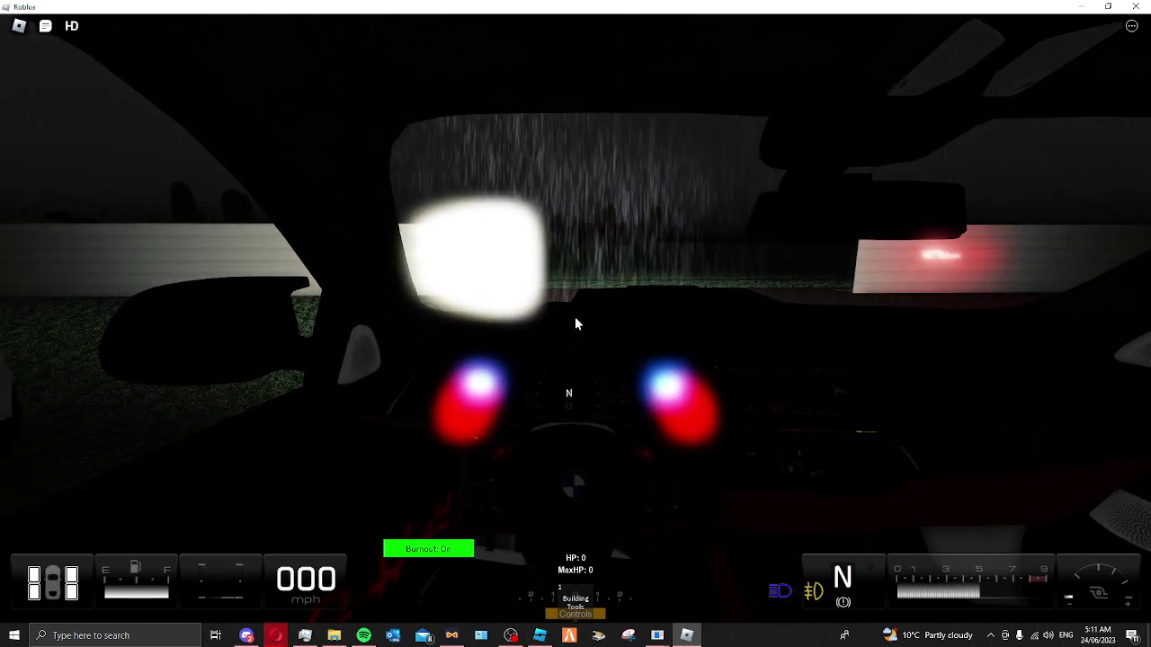
key(v)
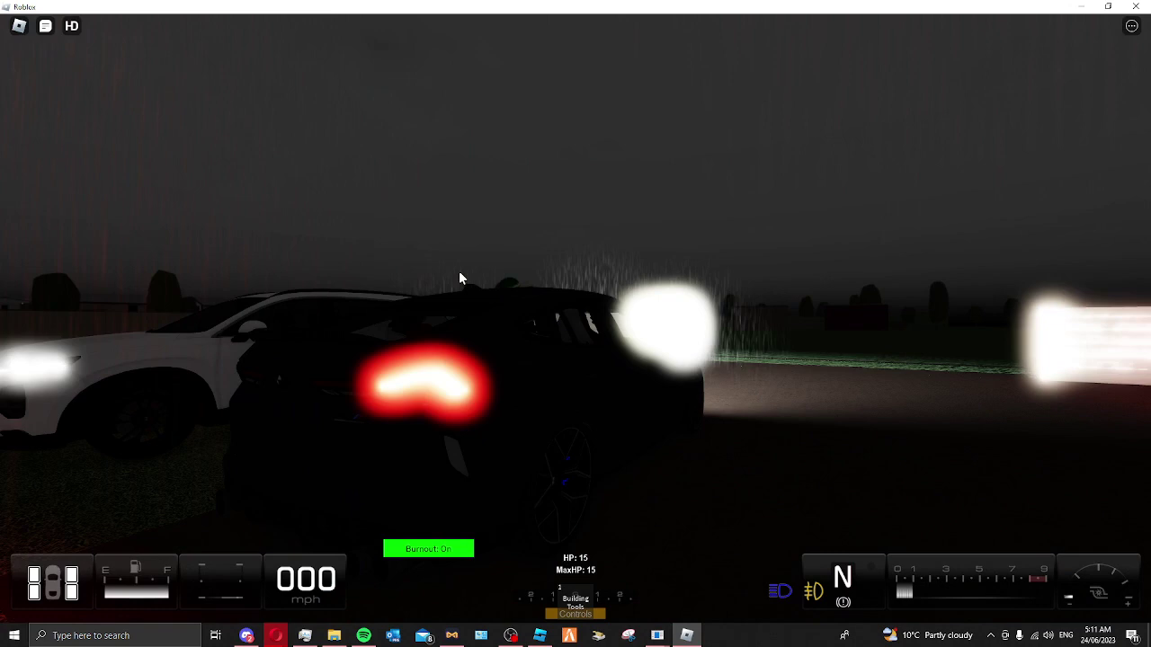
key(e)
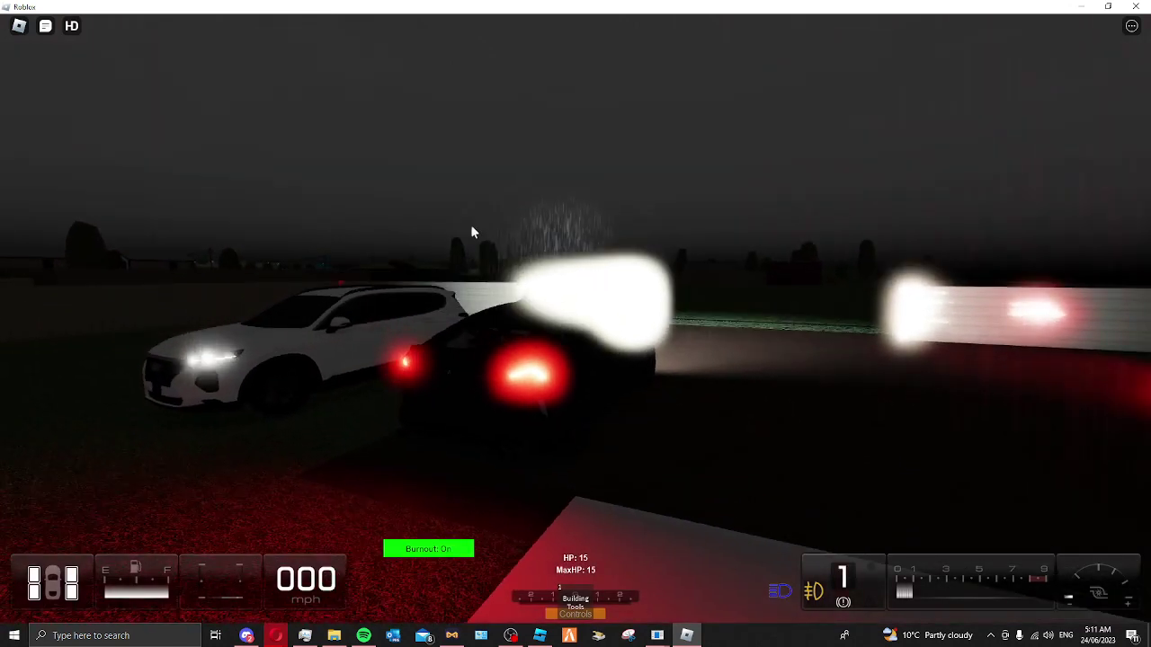
key(Escape)
click(489, 126)
key(Escape)
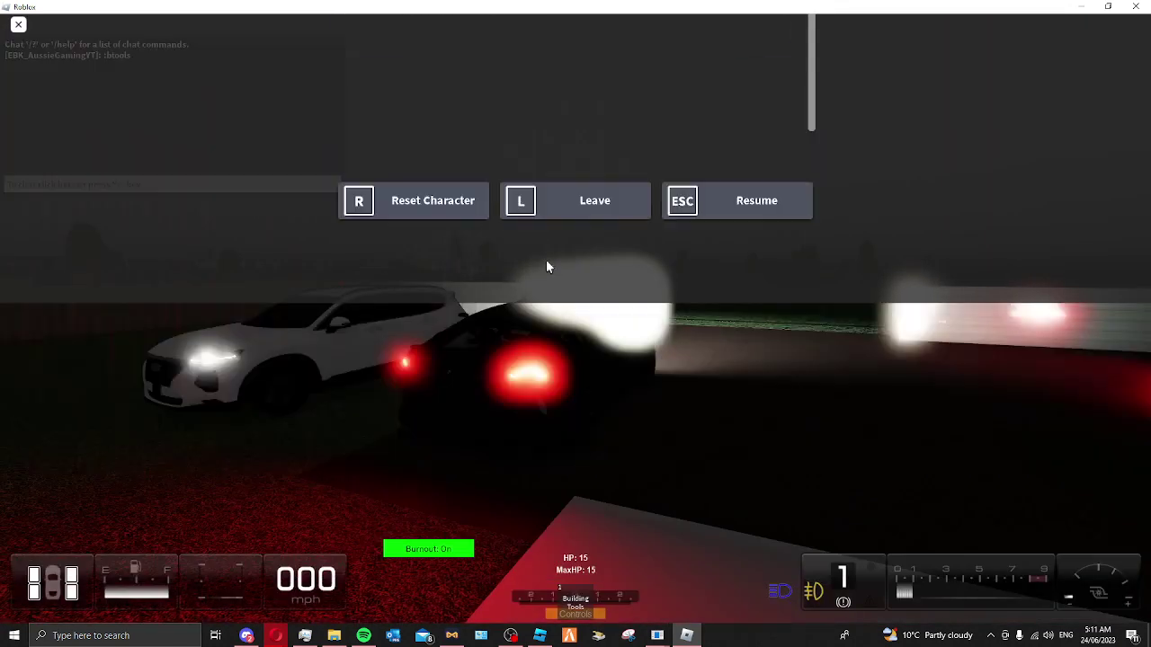
scroll(575, 324, up, 5)
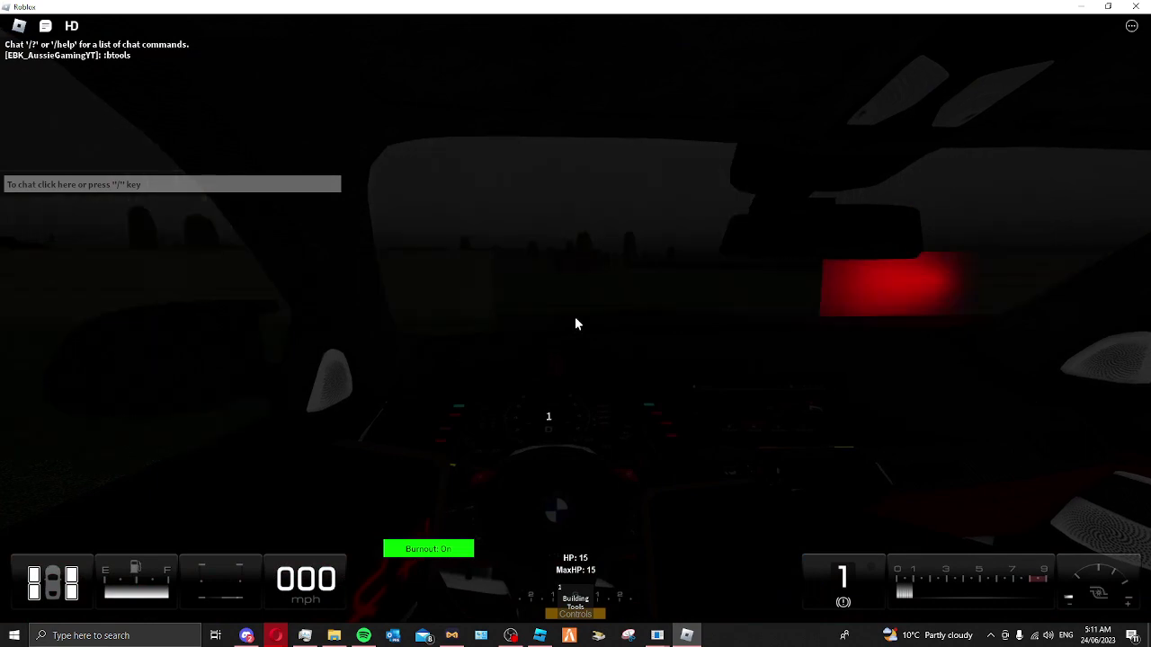
scroll(575, 324, down, 5)
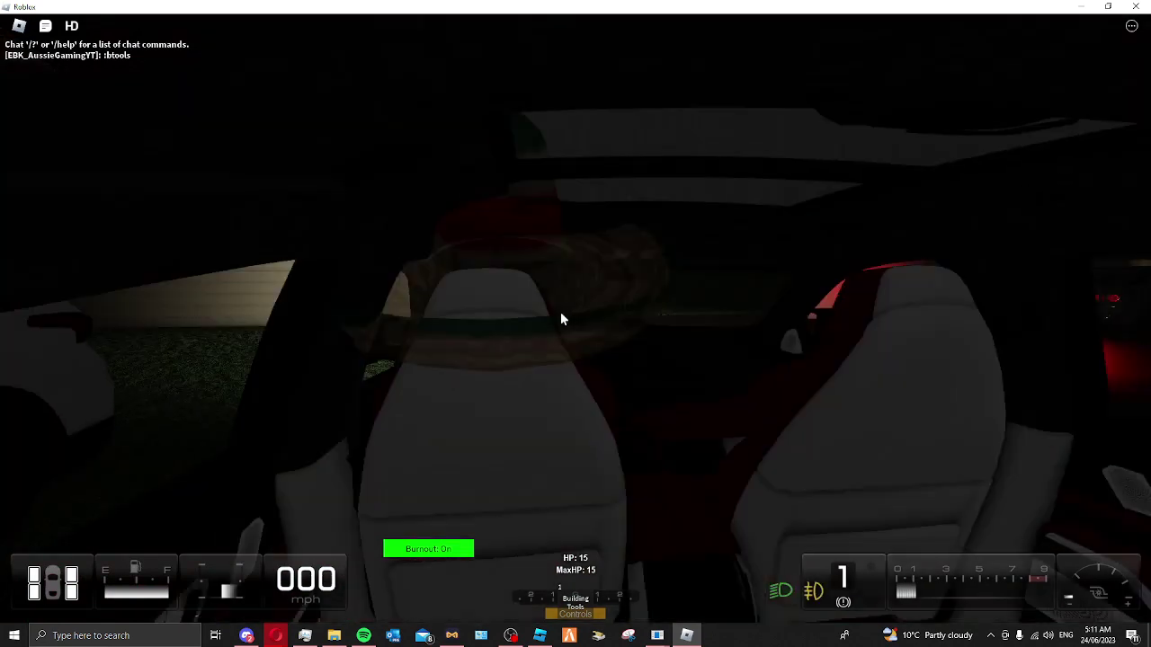
Creep the black BMW forward, then drop to neutral and back into first gear
key(w)
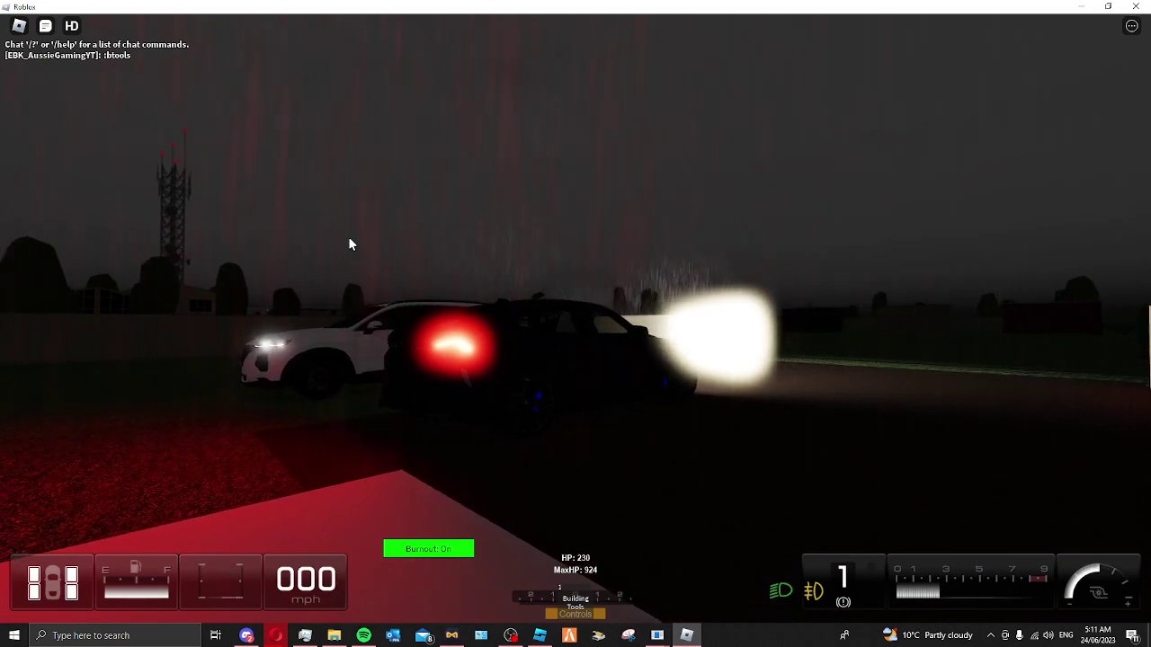
key(w)
scroll(418, 281, up, 5)
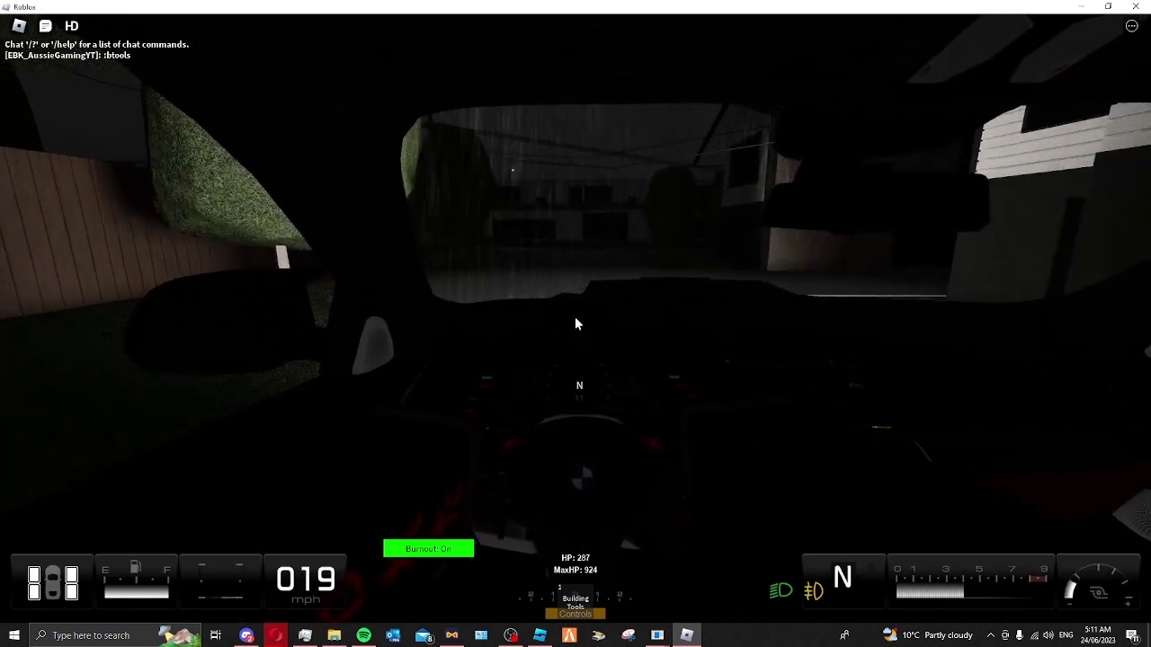
scroll(575, 320, down, 3)
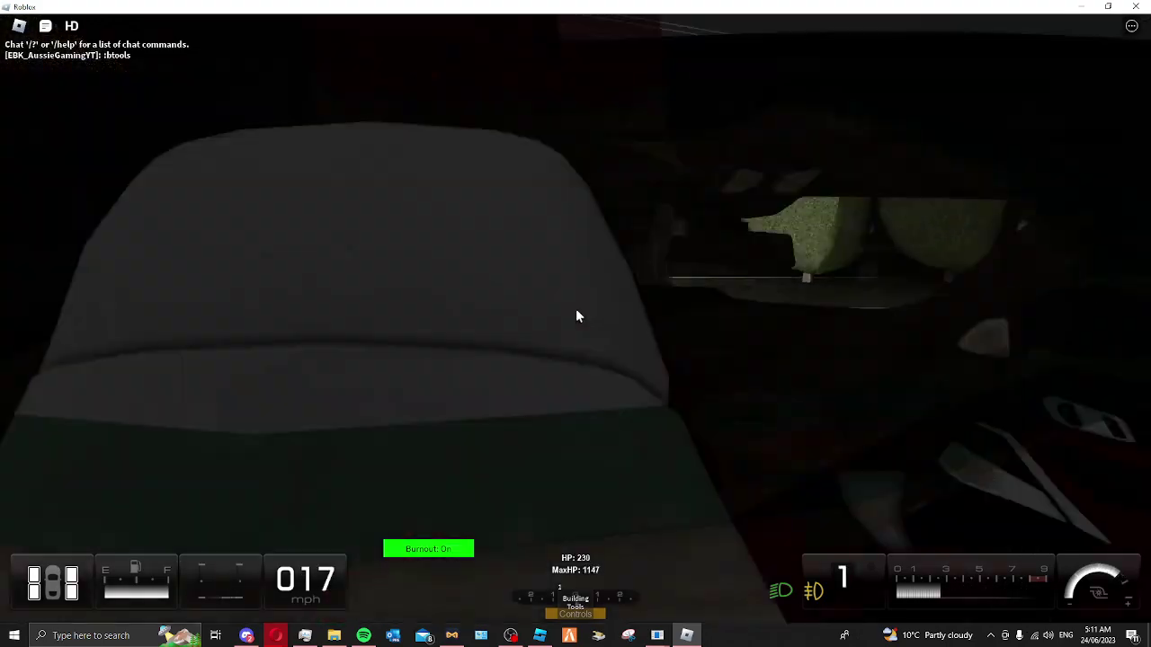
scroll(571, 296, down, 3)
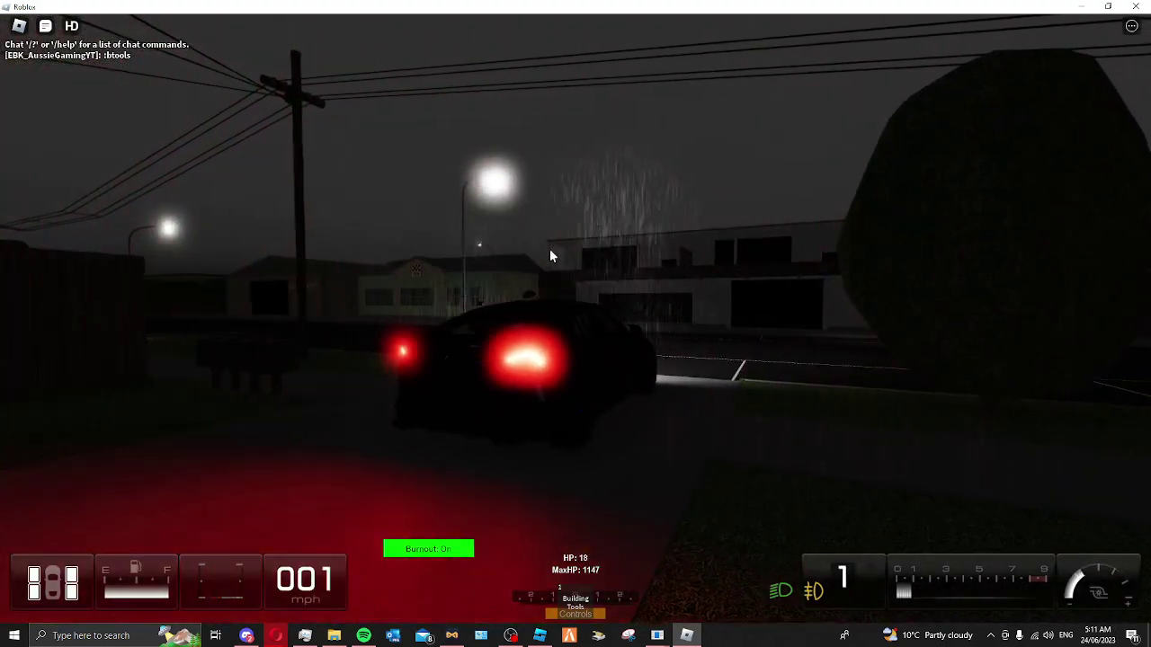
key(q)
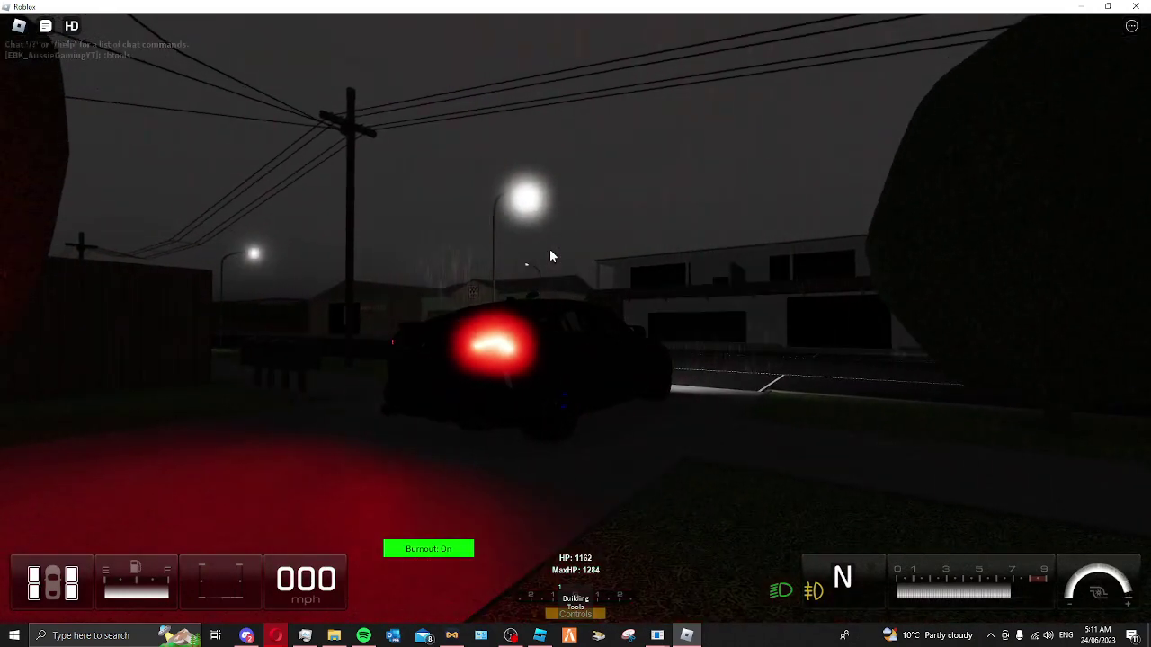
key(e)
scroll(551, 256, up, 5)
scroll(551, 256, up, 3)
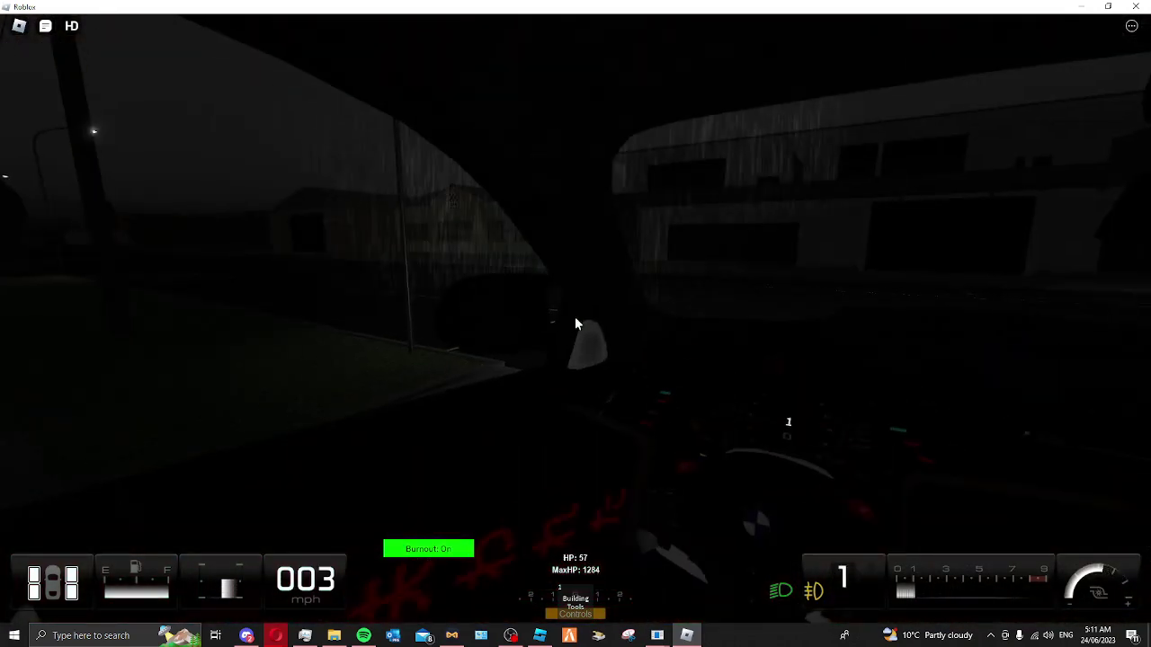
Accelerate down the rainy road into second gear, then brake to a stop at the dealership
key(w)
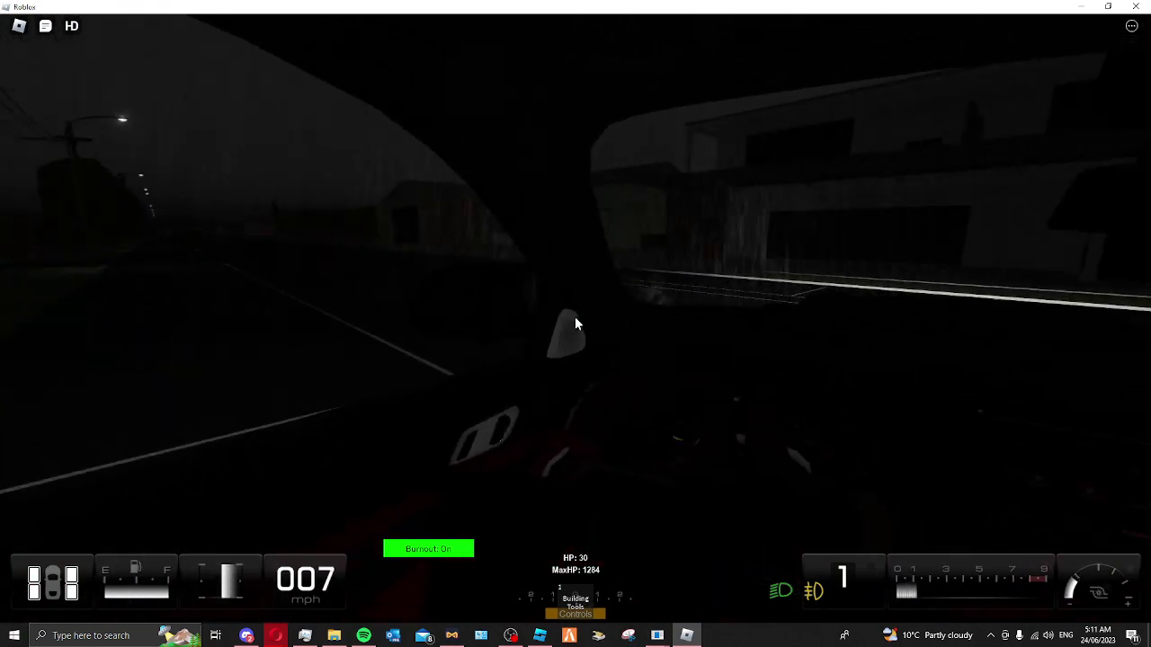
key(w)
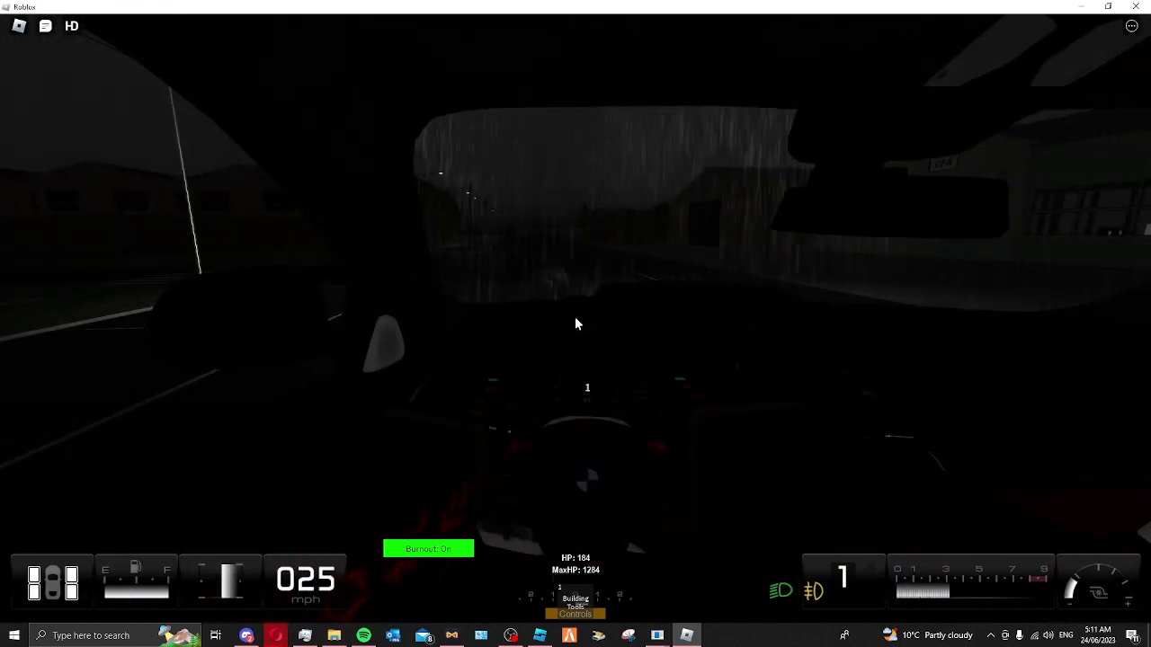
scroll(576, 324, down, 3)
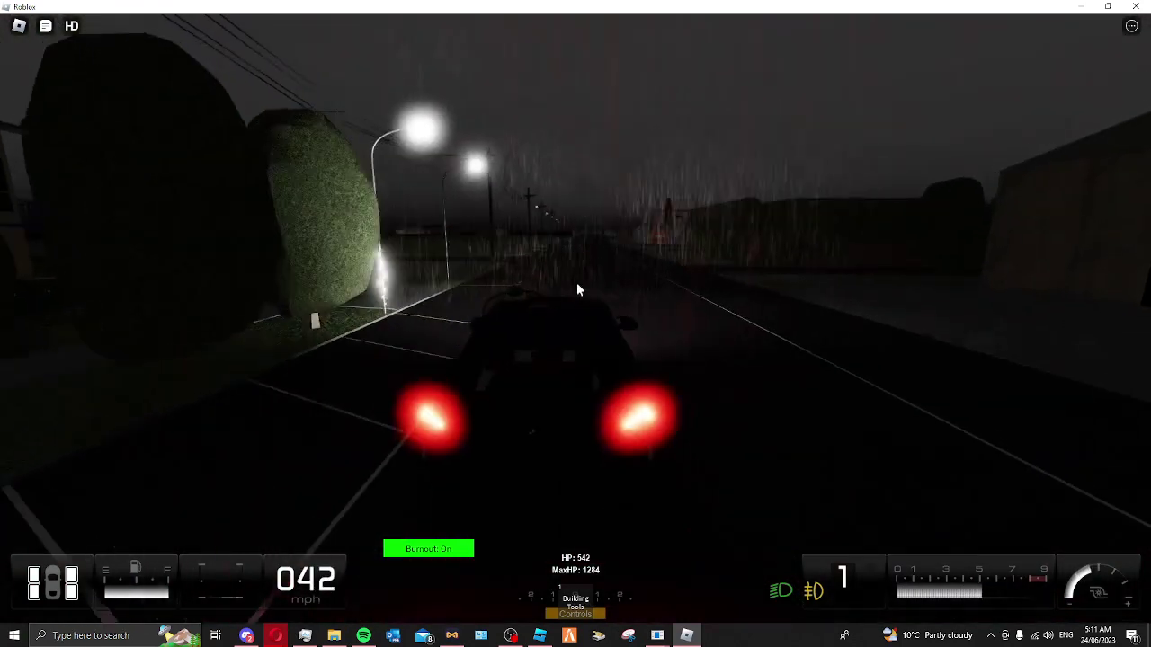
key(w)
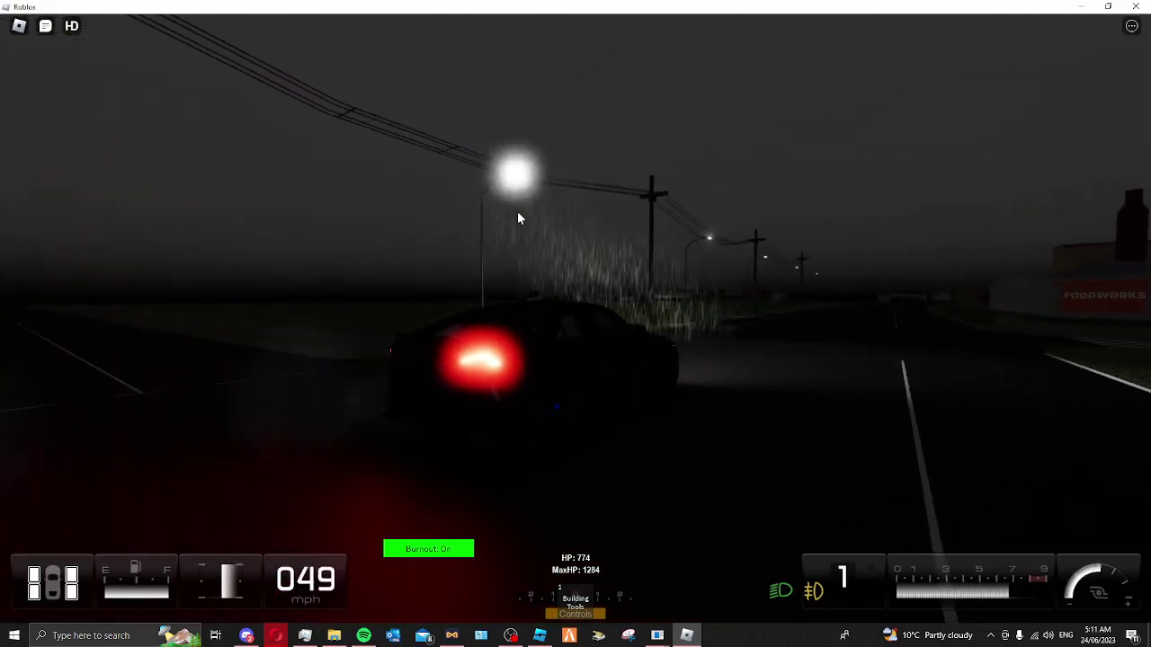
key(s)
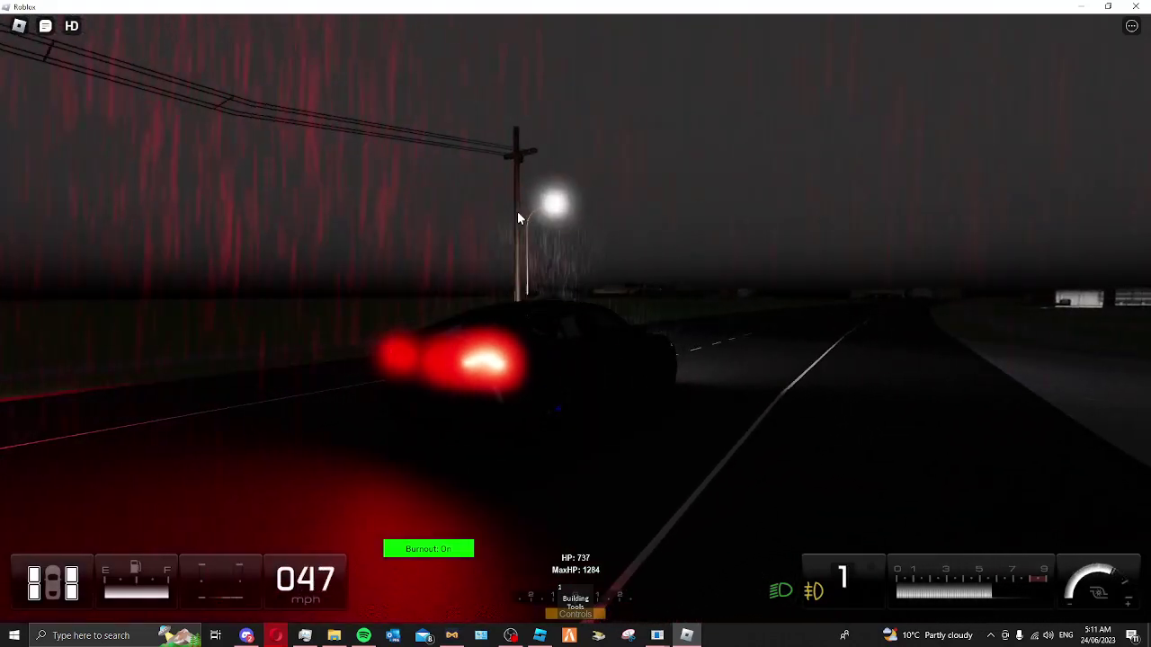
key(s)
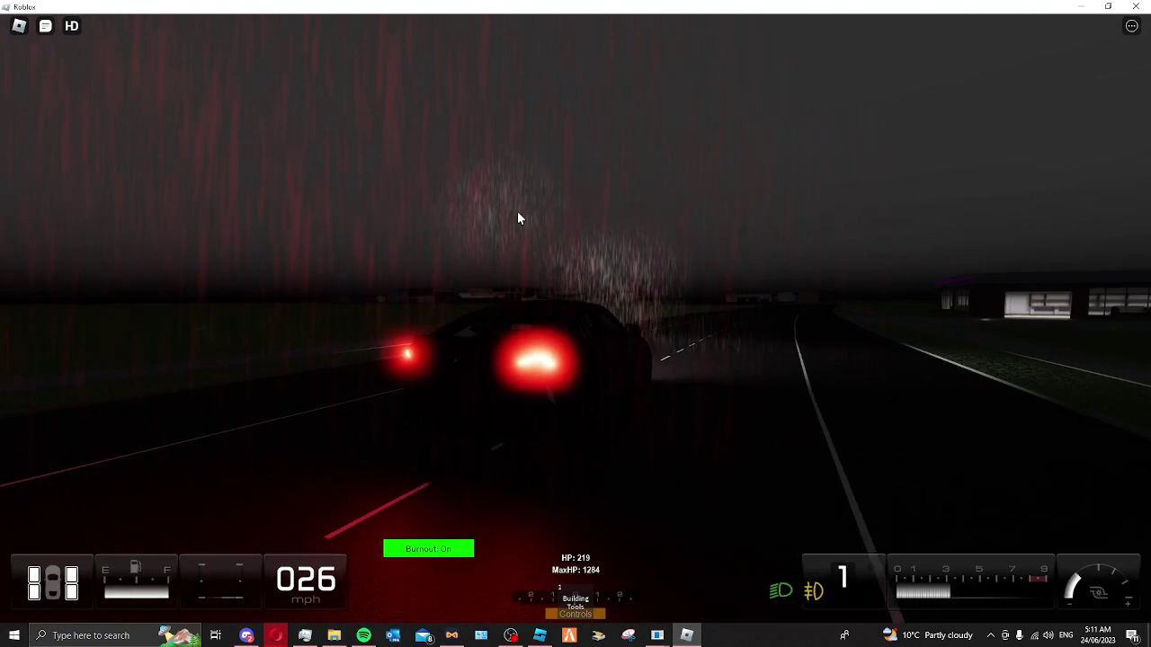
scroll(517, 218, up, 5)
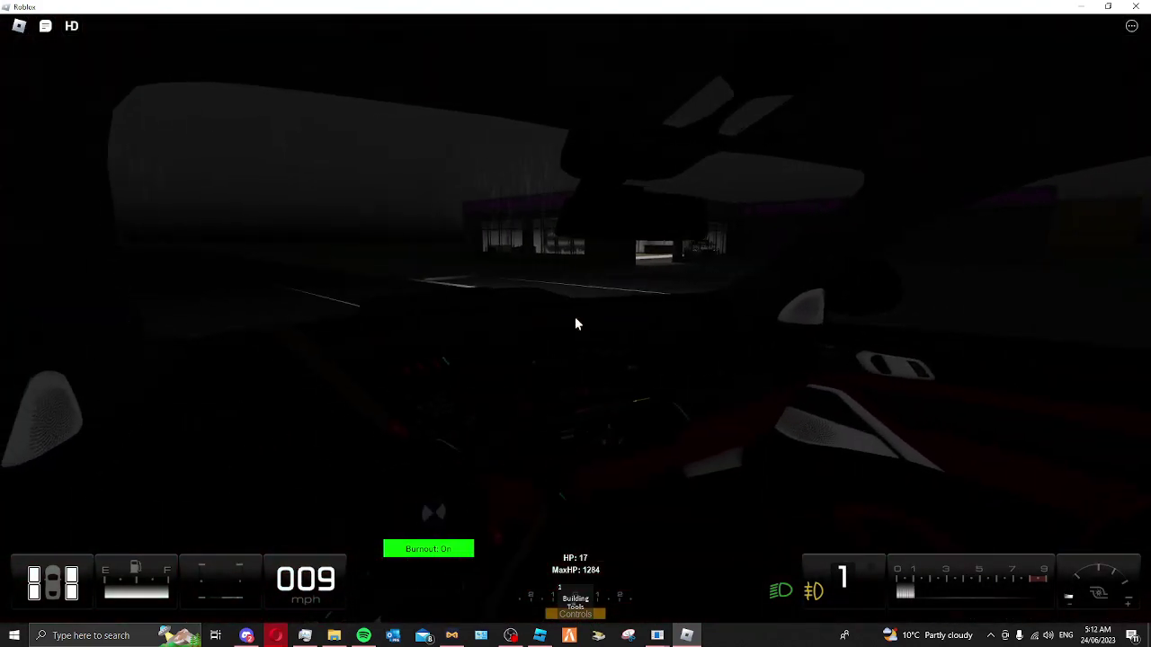
scroll(571, 321, down, 5)
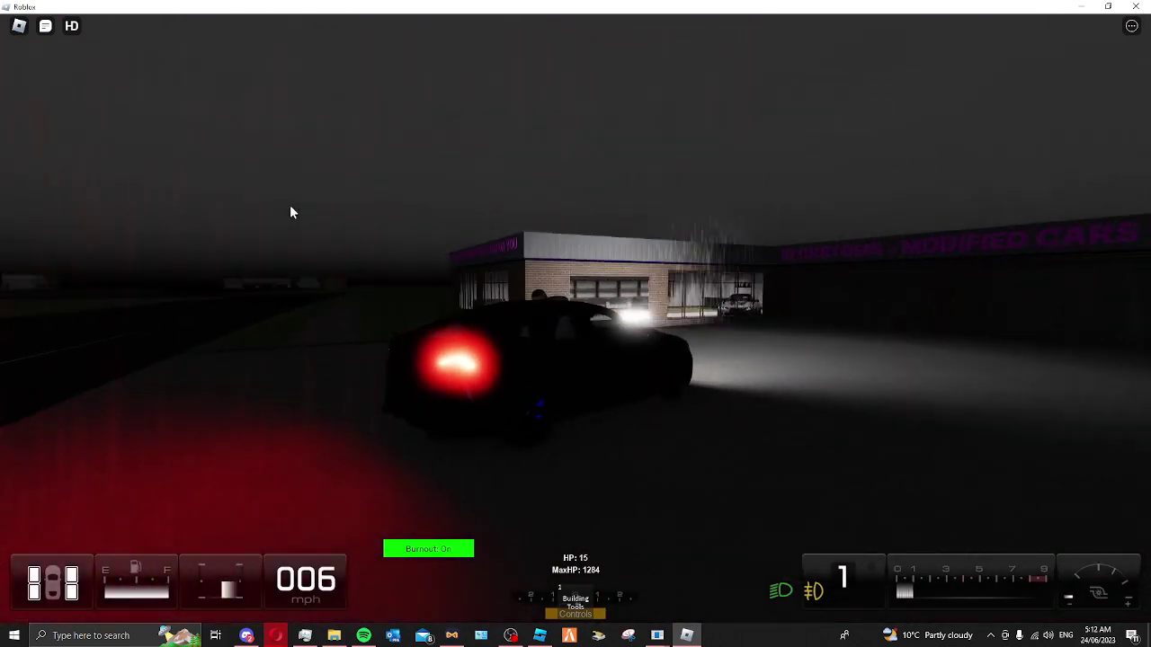
key(Tab)
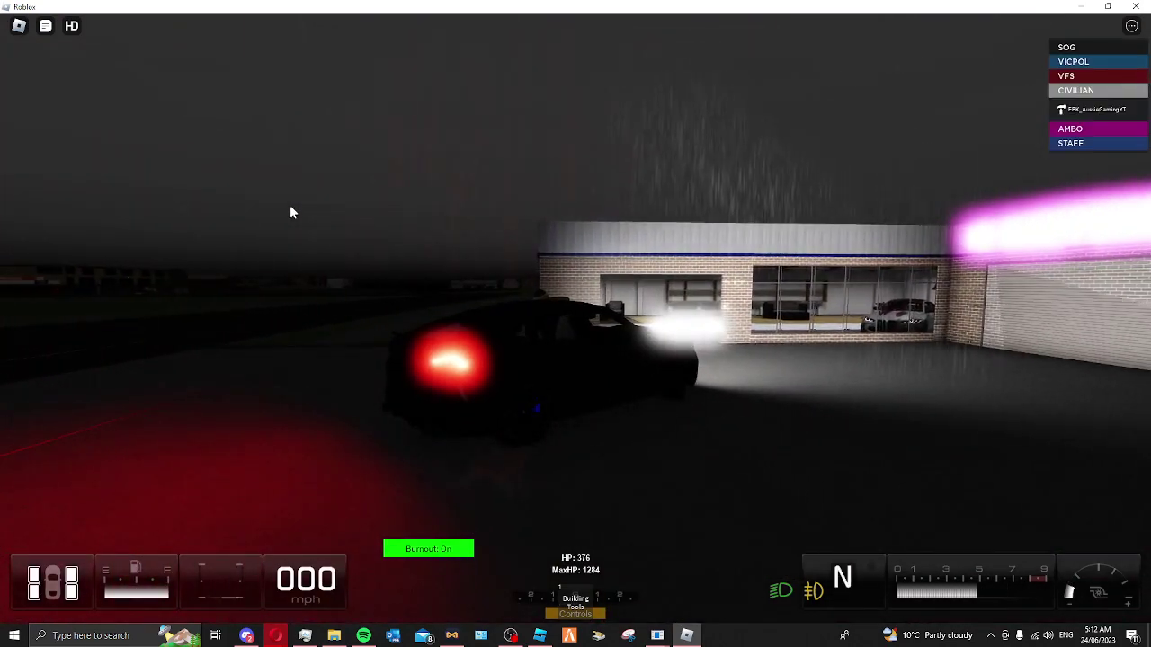
Shuffle the dark BMW between reverse and first gear around the garage, ending with a brief burnout
key(Tab)
key(w)
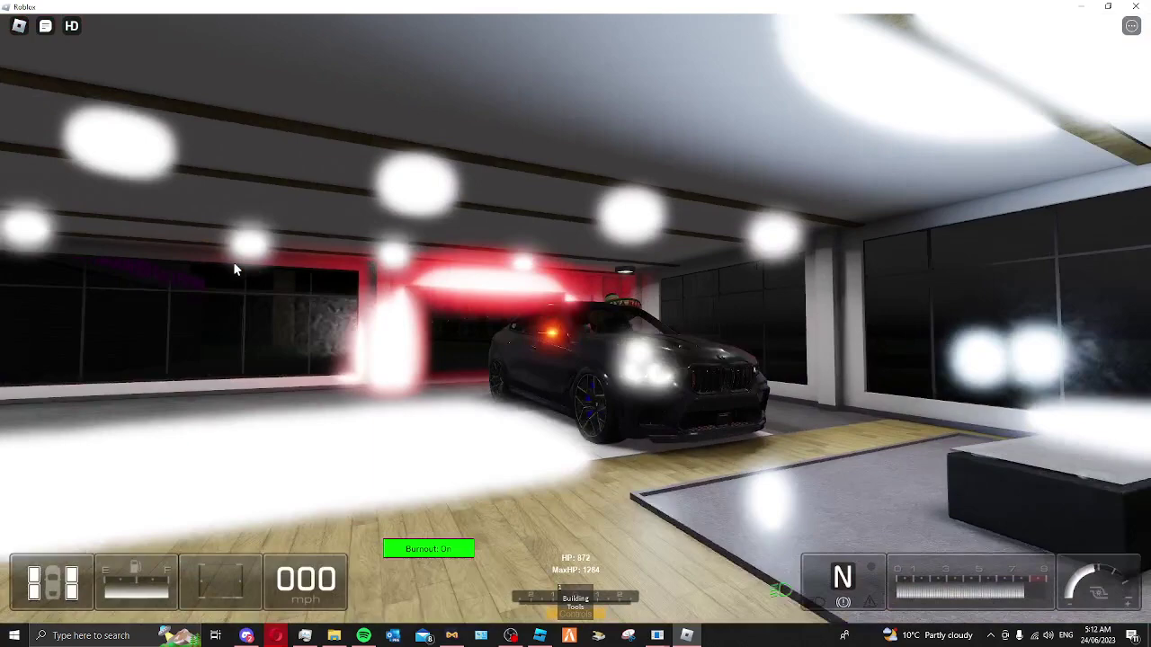
key(q)
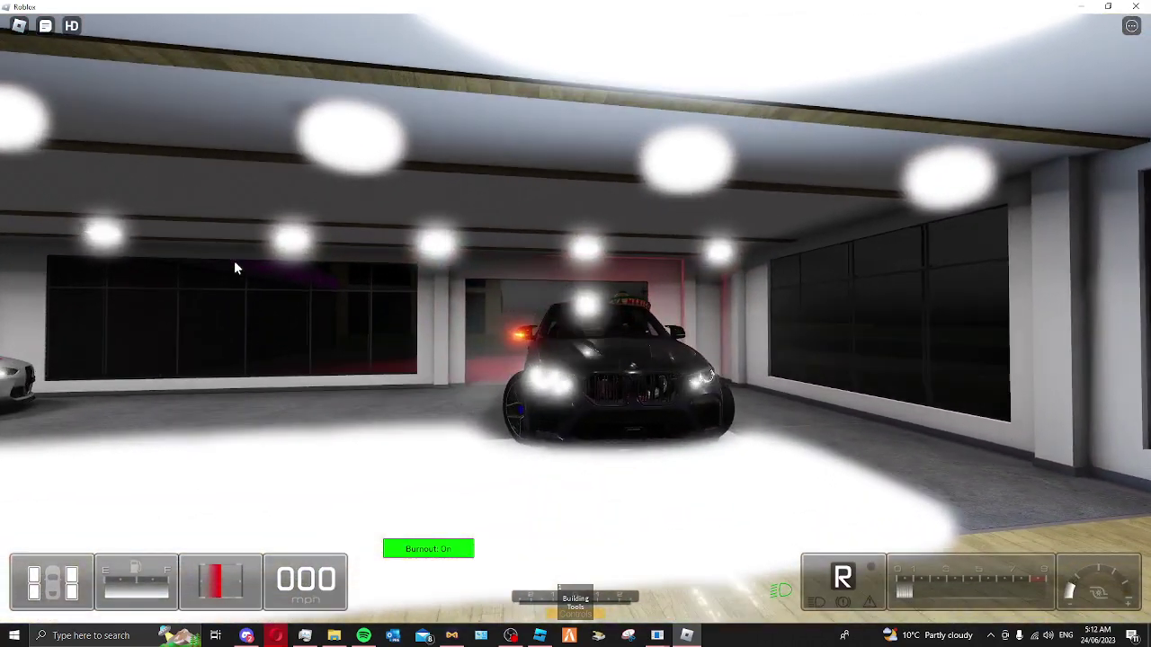
key(e)
key(e)
key(w)
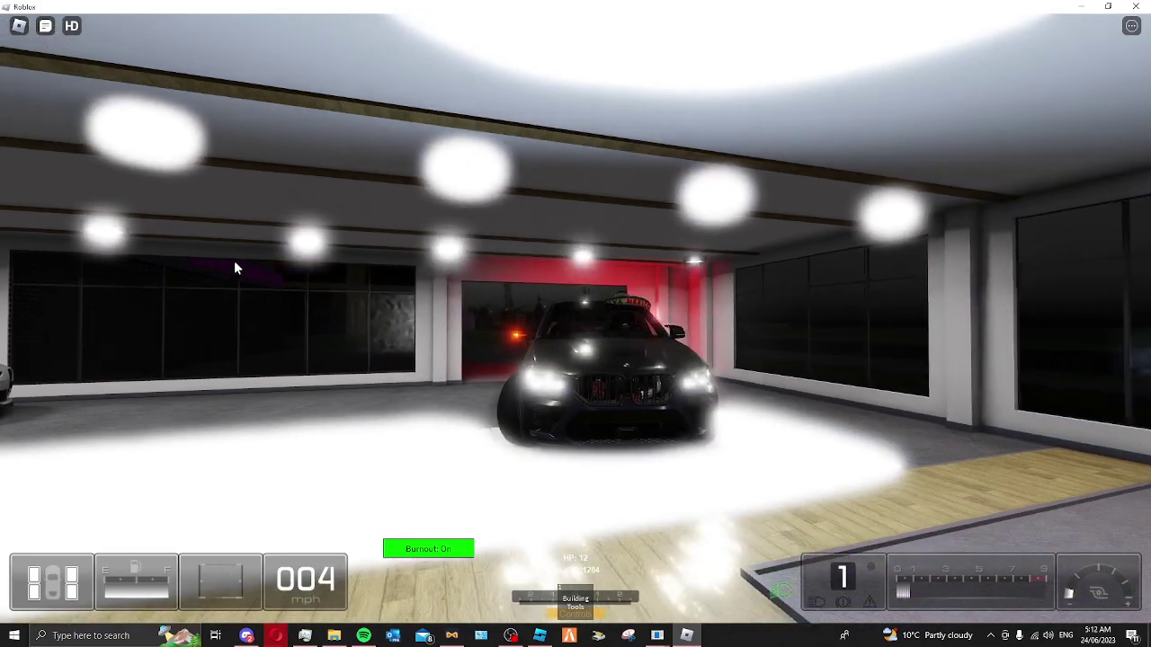
key(q)
key(q)
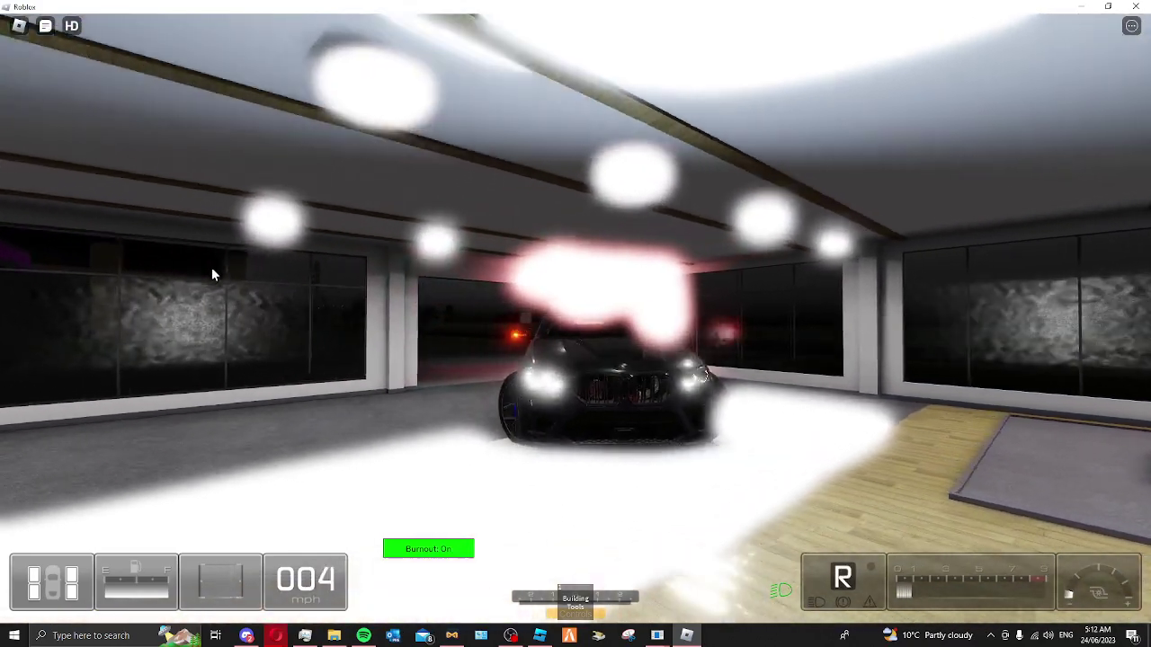
key(e)
key(e)
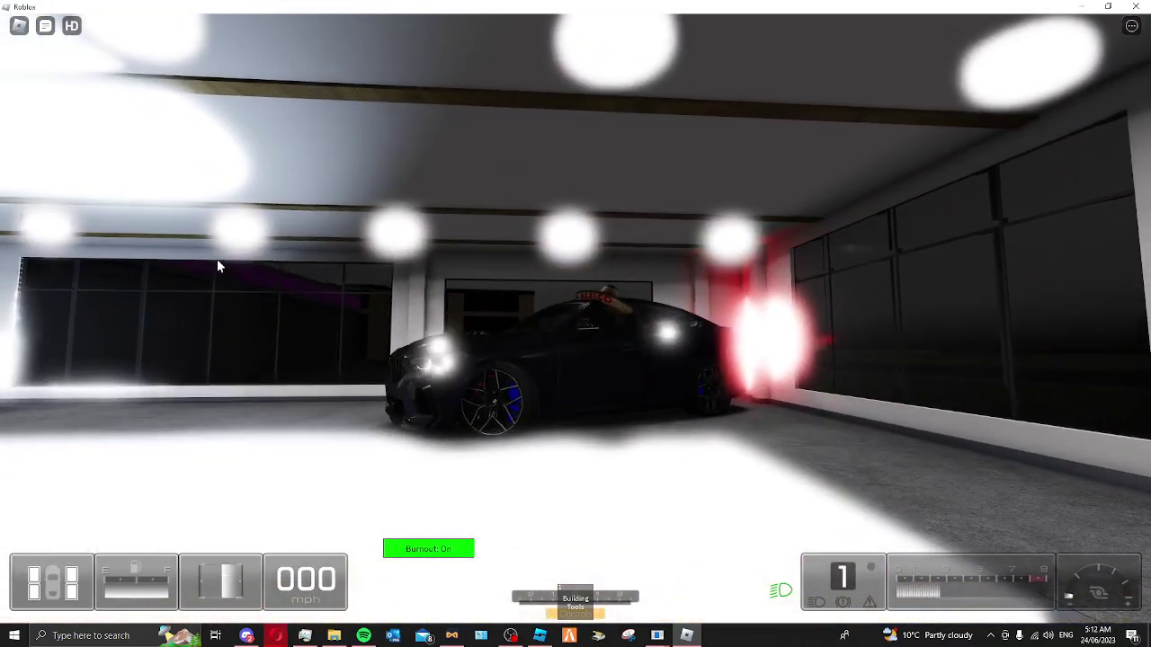
key(w)
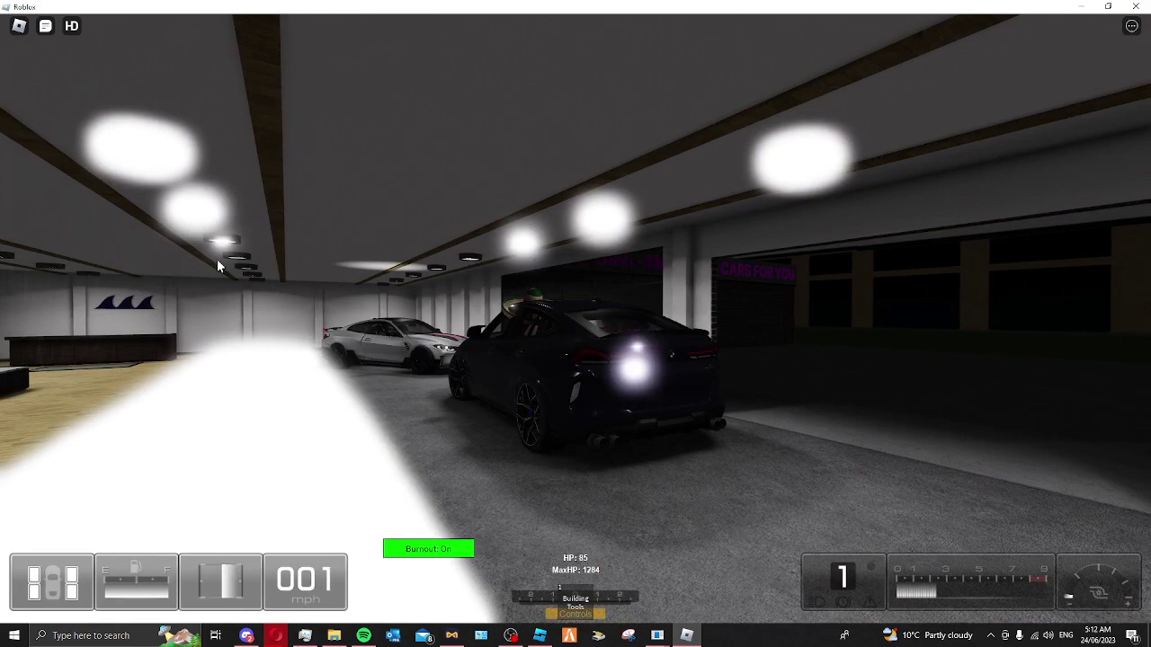
key(s)
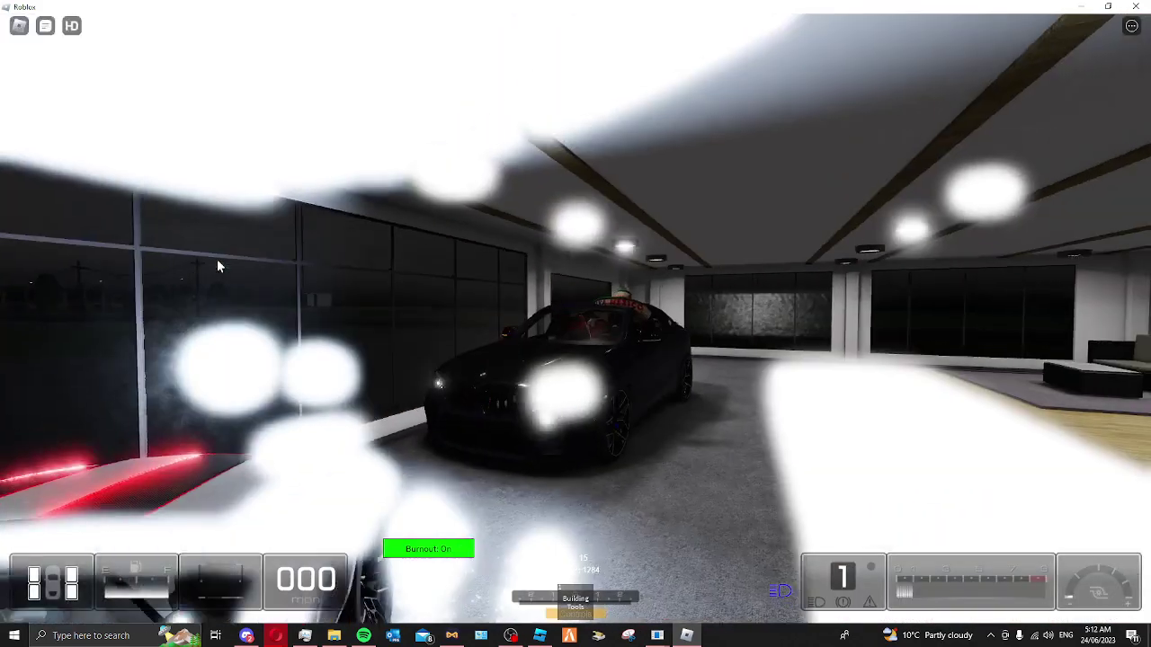
key(s)
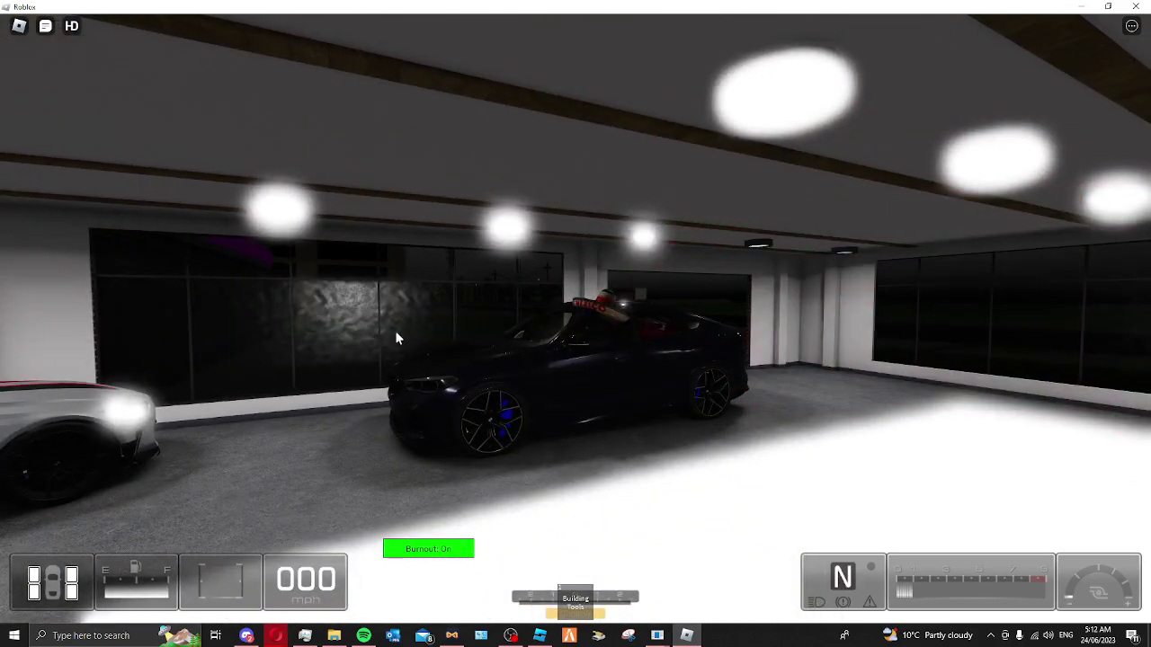
scroll(388, 332, up, 10)
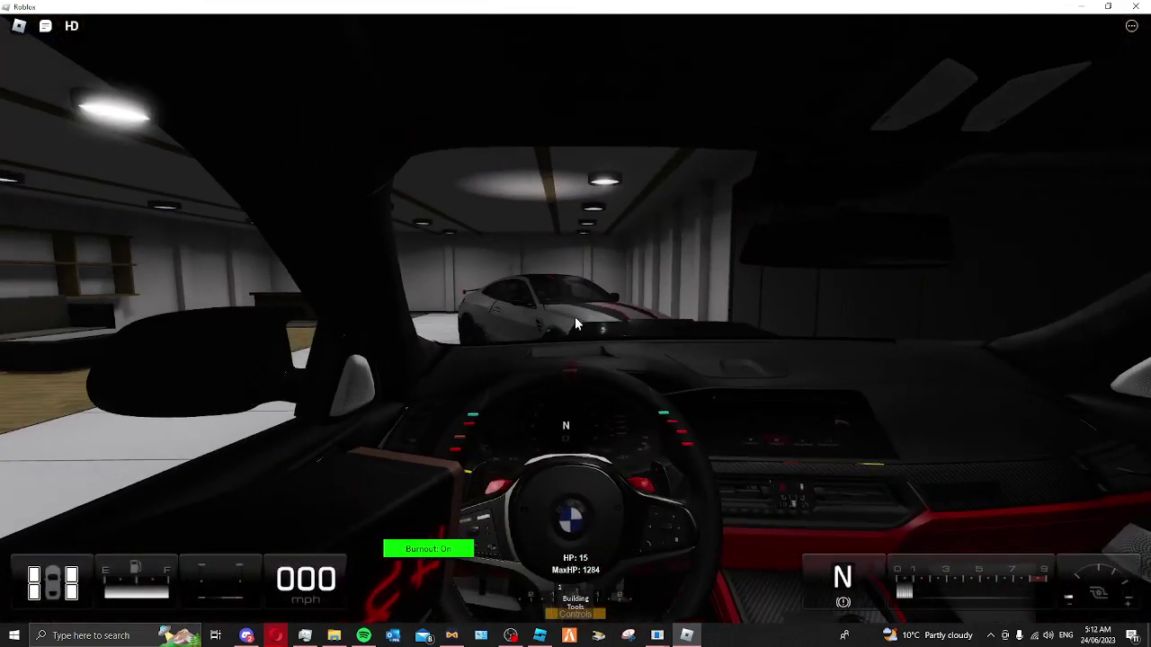
Rev the dark BMW in neutral several times and turn its wheel hard to one side
key(w)
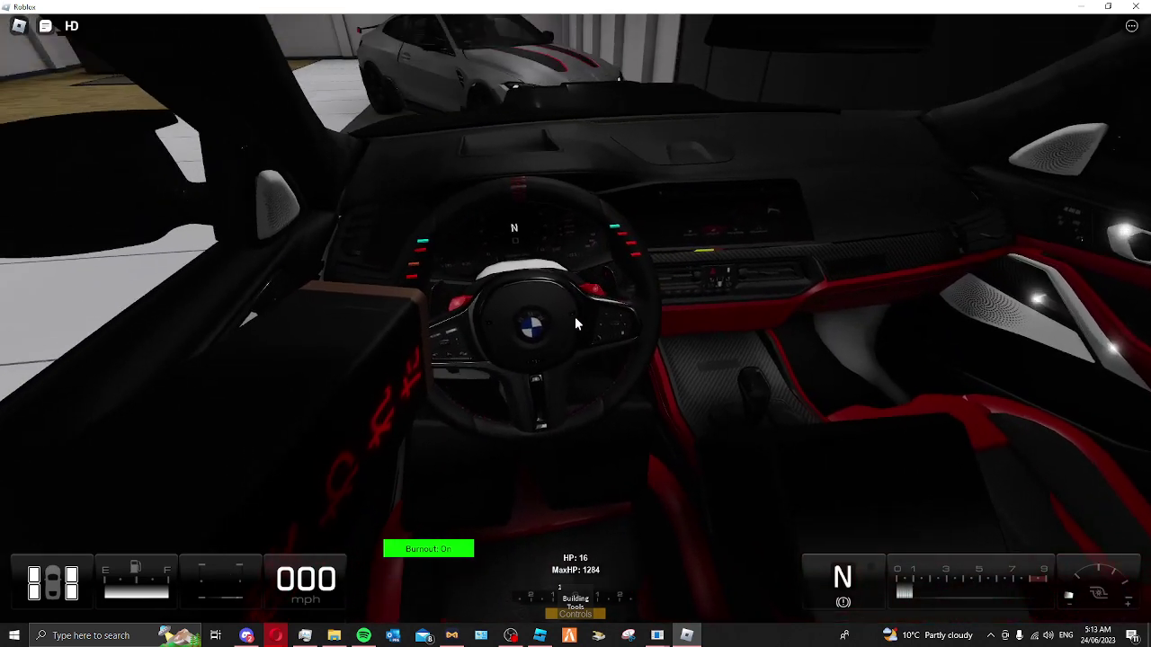
key(q)
key(e)
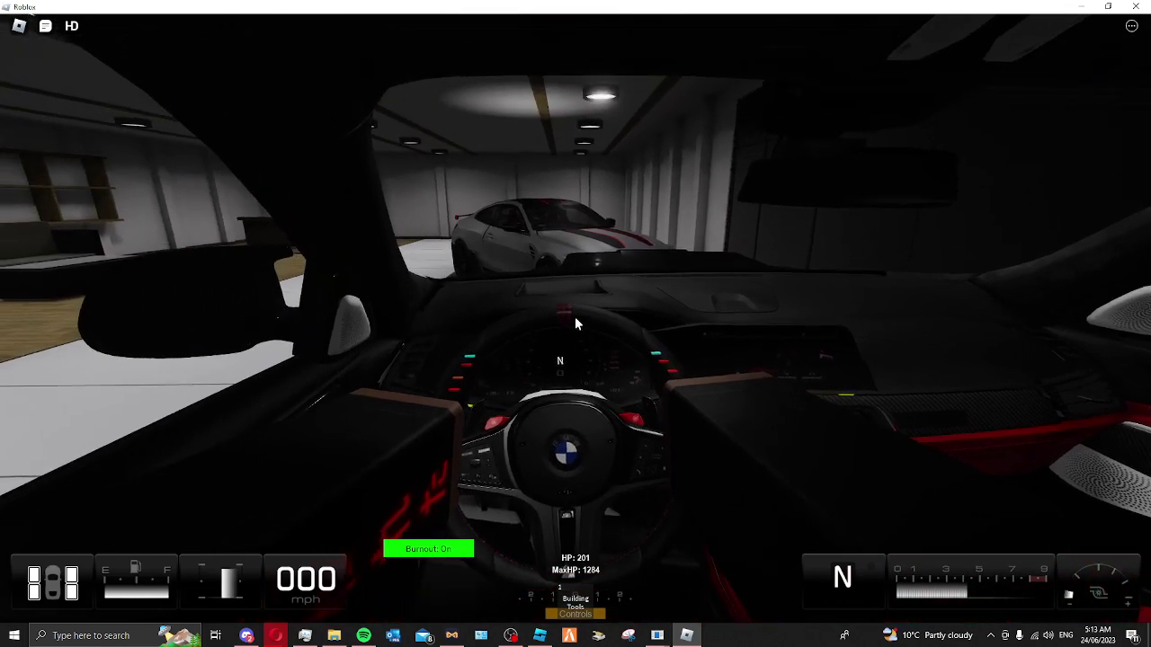
key(d)
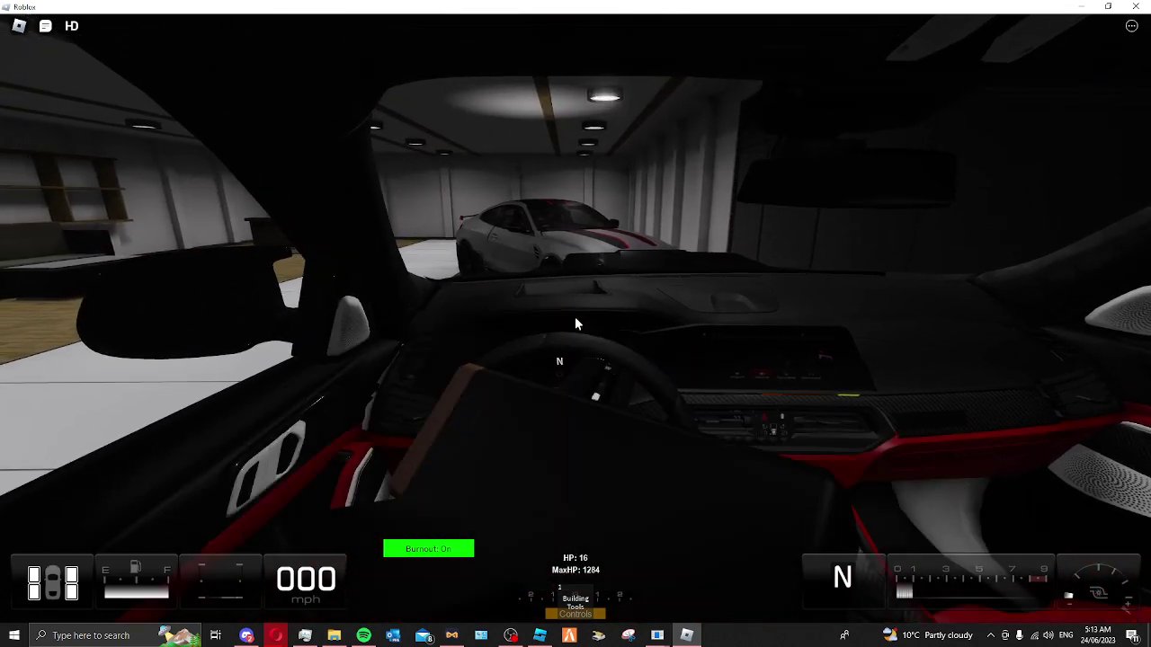
key(w)
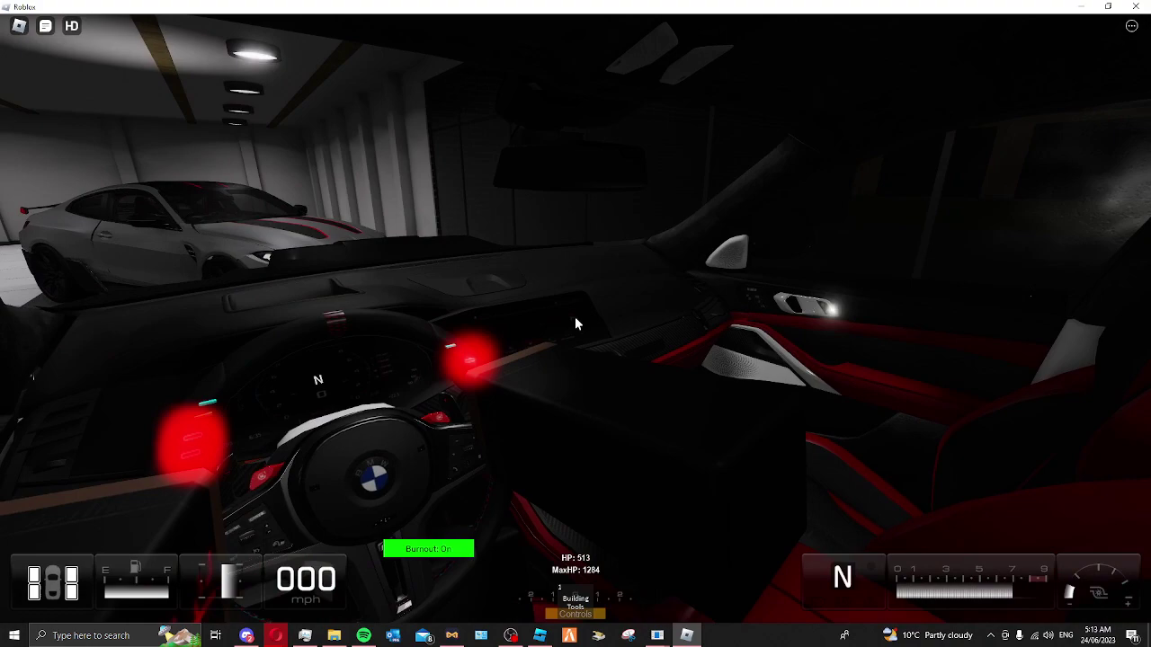
scroll(573, 324, down, 5)
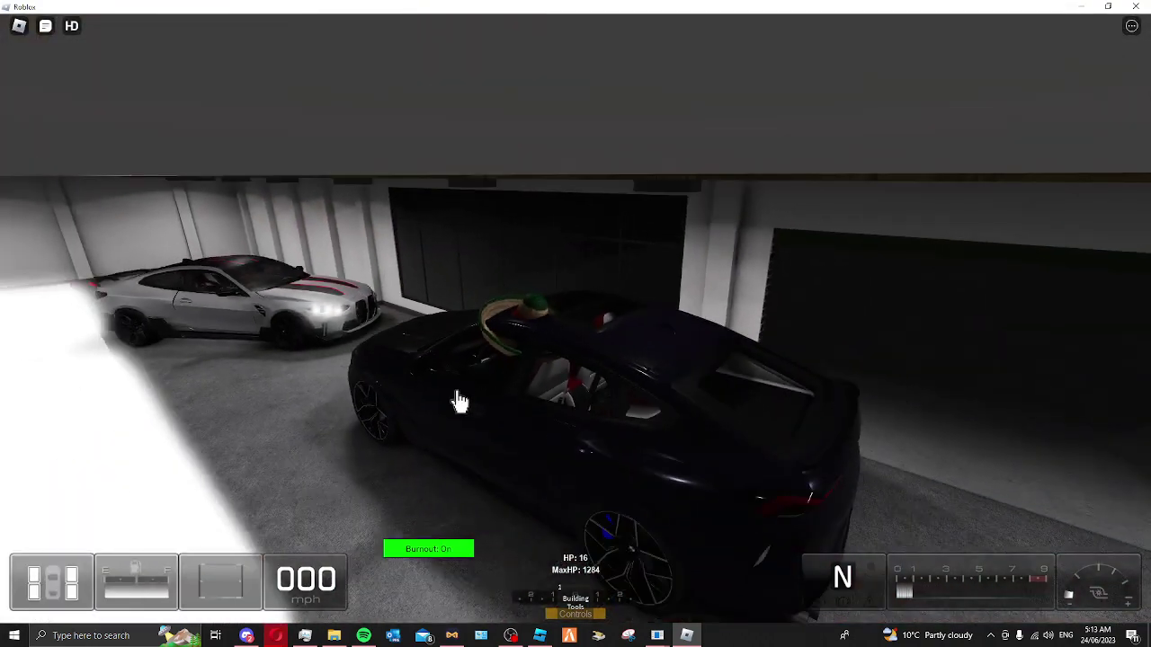
Exit the dark BMW and walk around it to view its raised-hood engine bay
key(space)
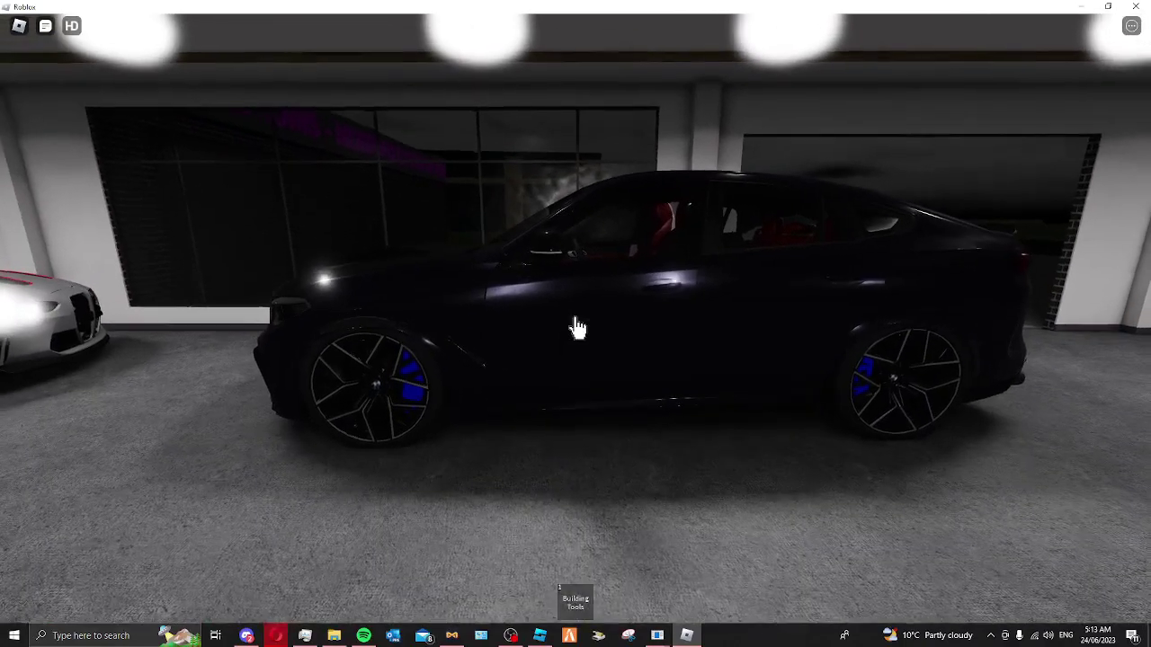
key(a)
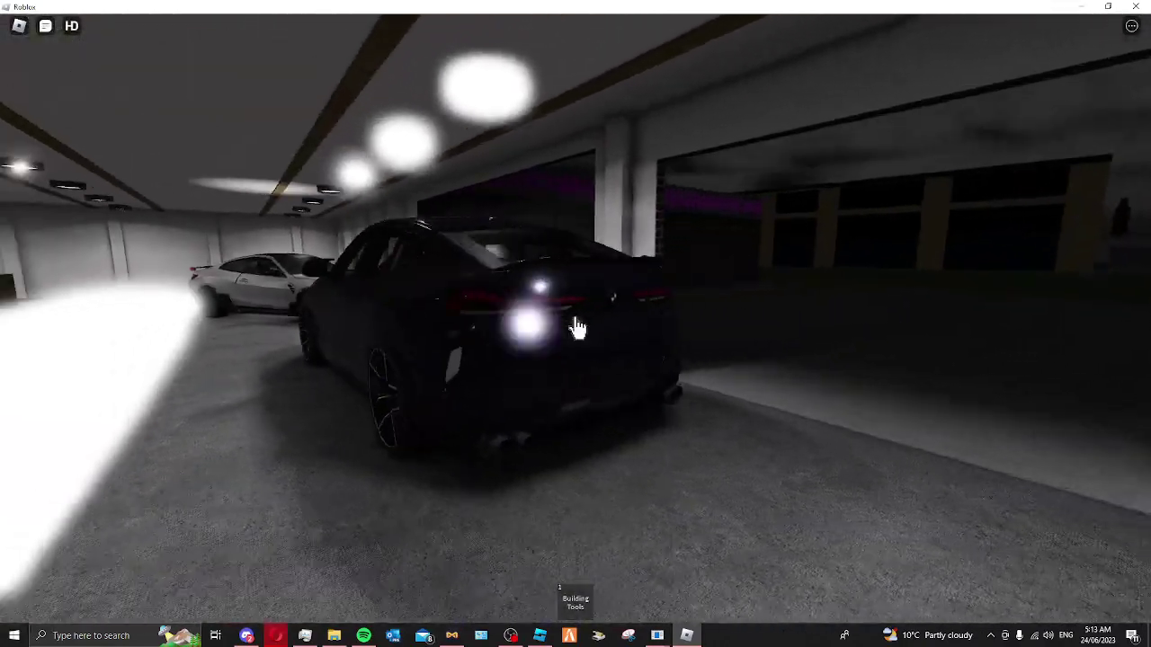
key(a)
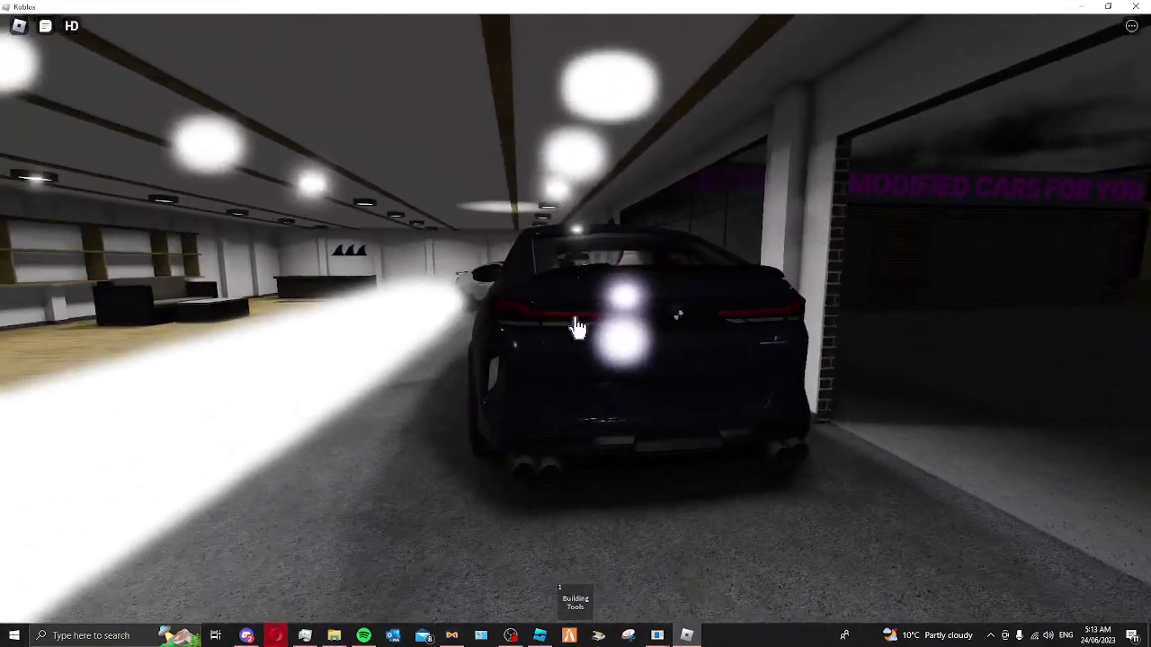
key(a)
key(a)
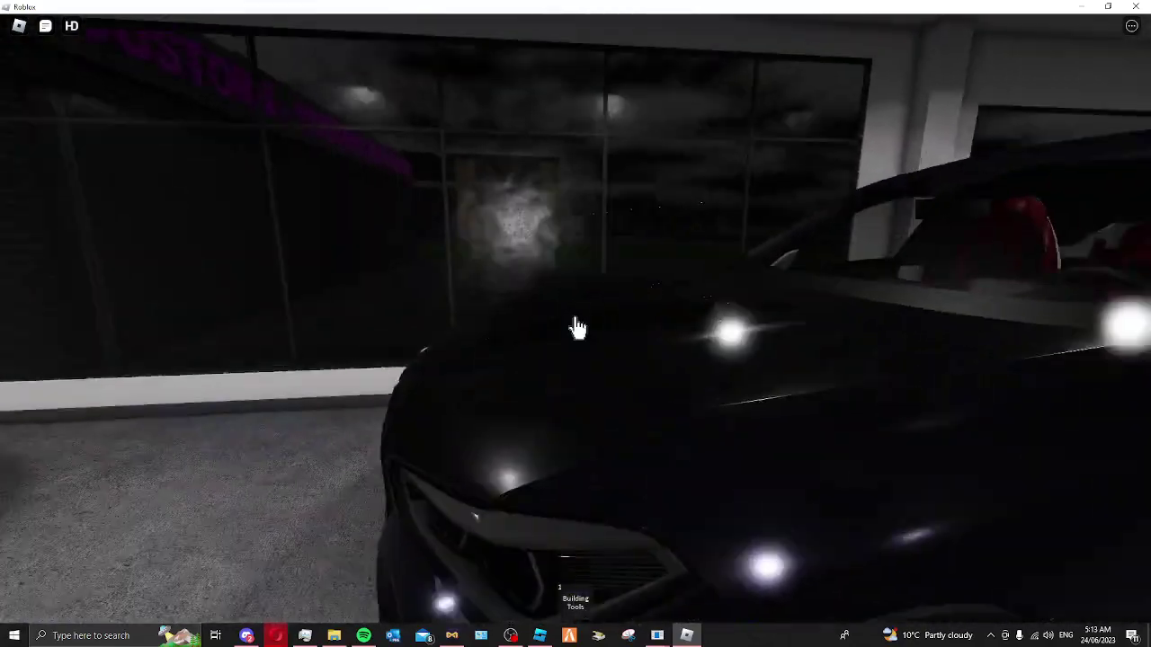
key(a)
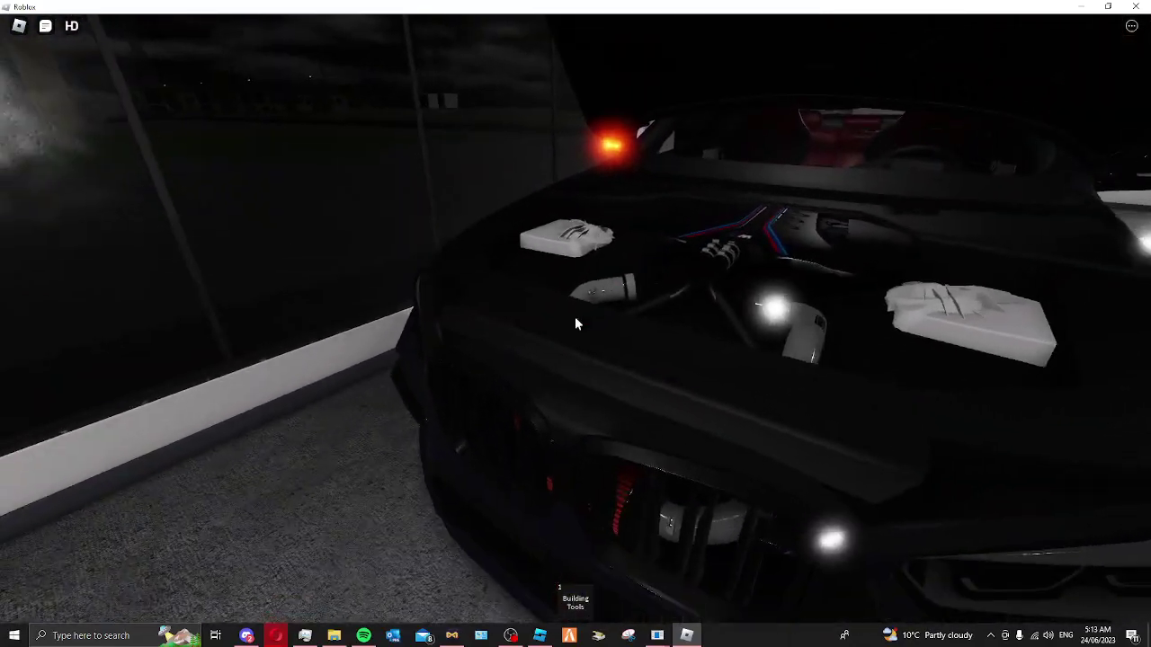
key(a)
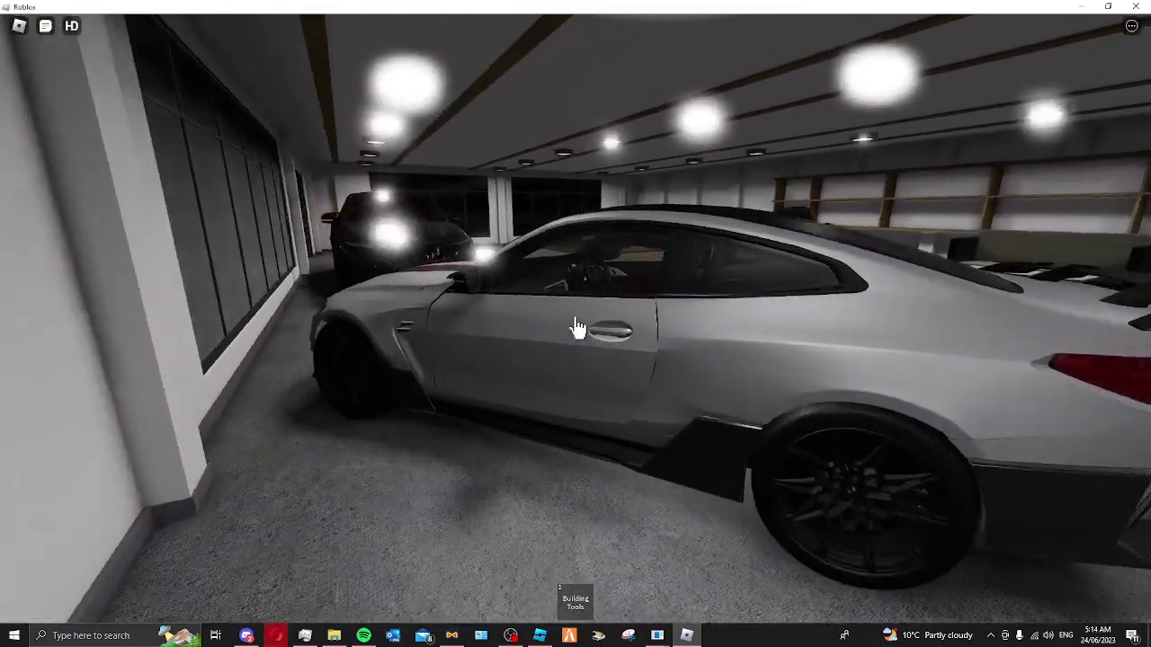
Sit briefly in the grey car, then walk around the dark car over to the white BMW
click(578, 327)
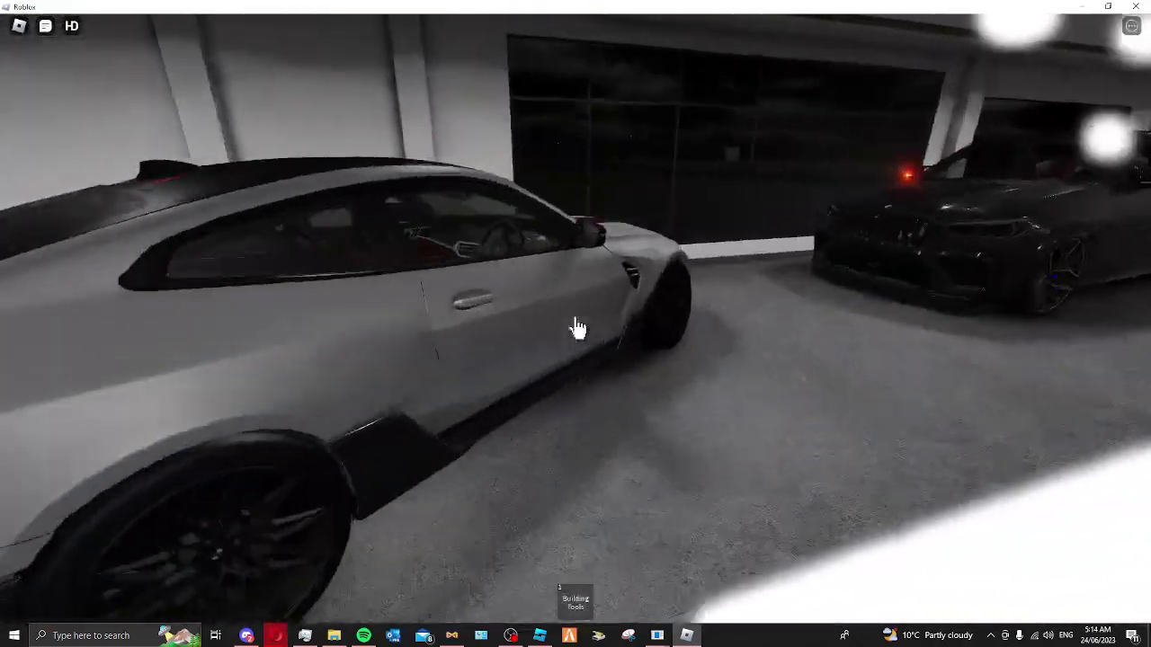
click(576, 326)
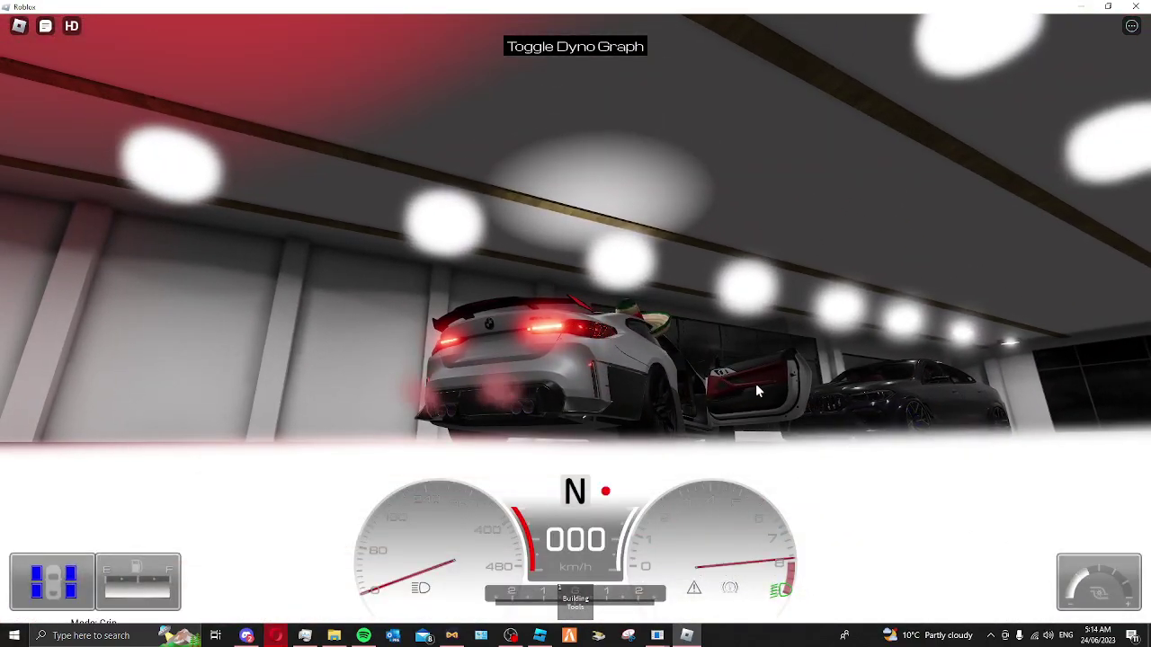
key(space)
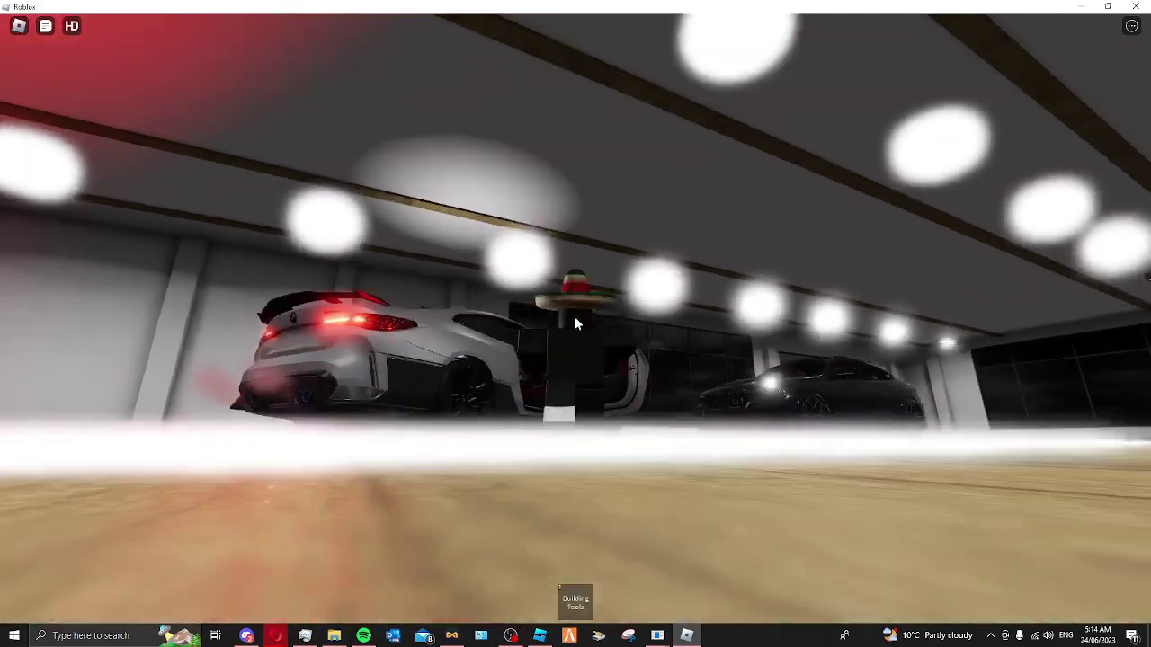
key(w)
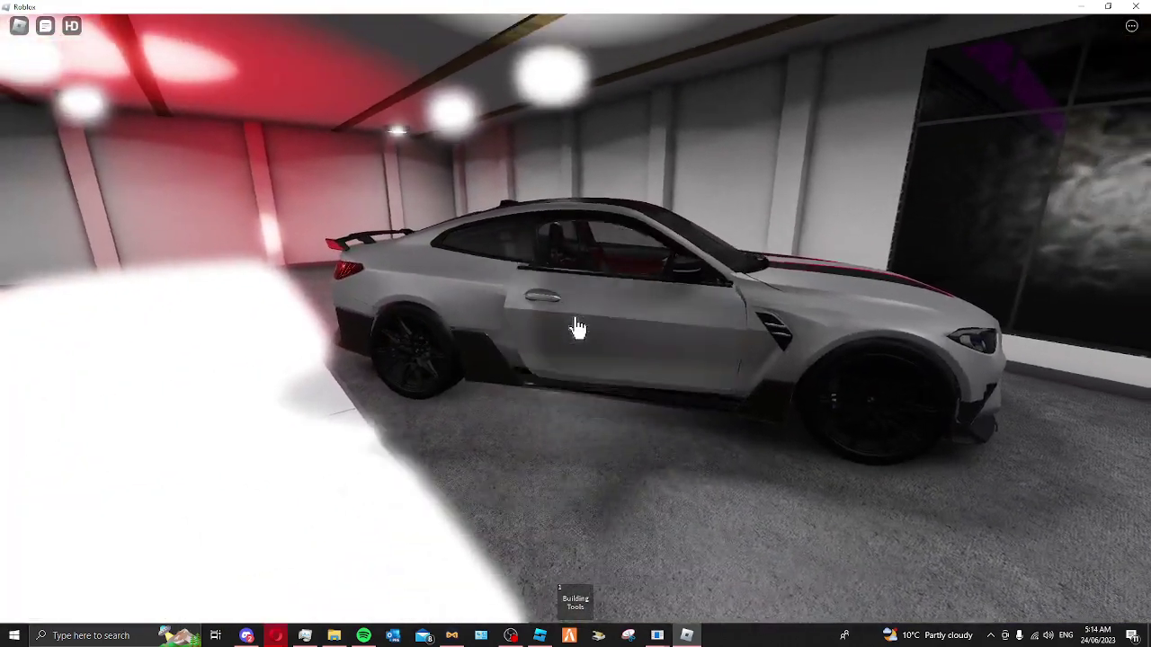
key(d)
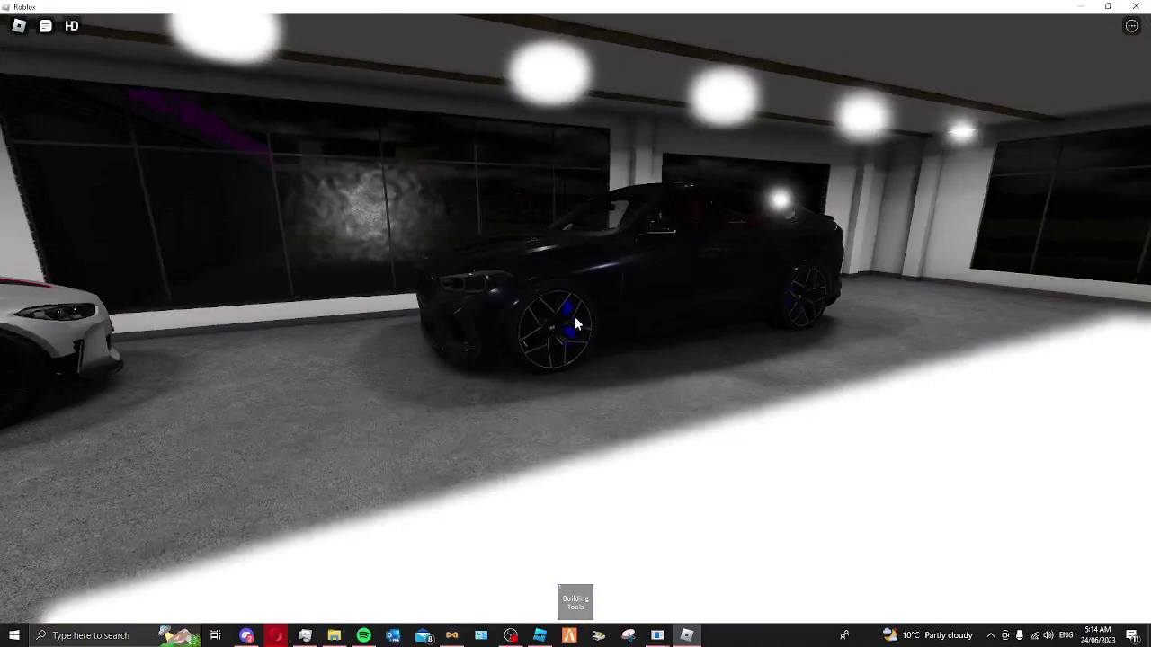
key(a)
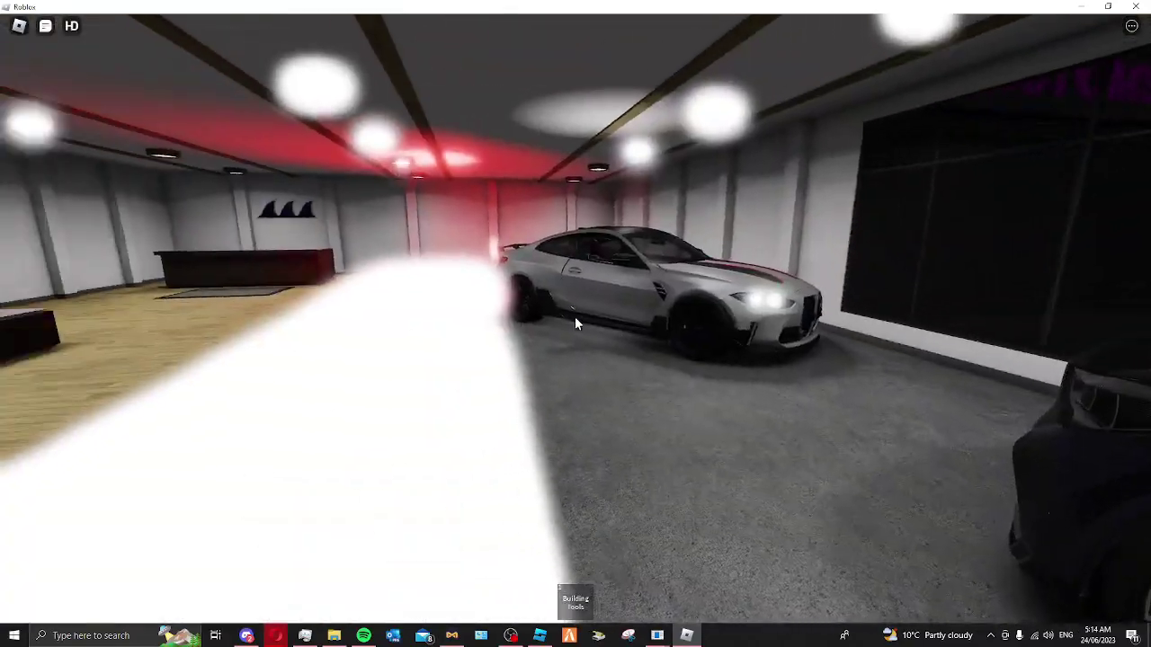
key(s)
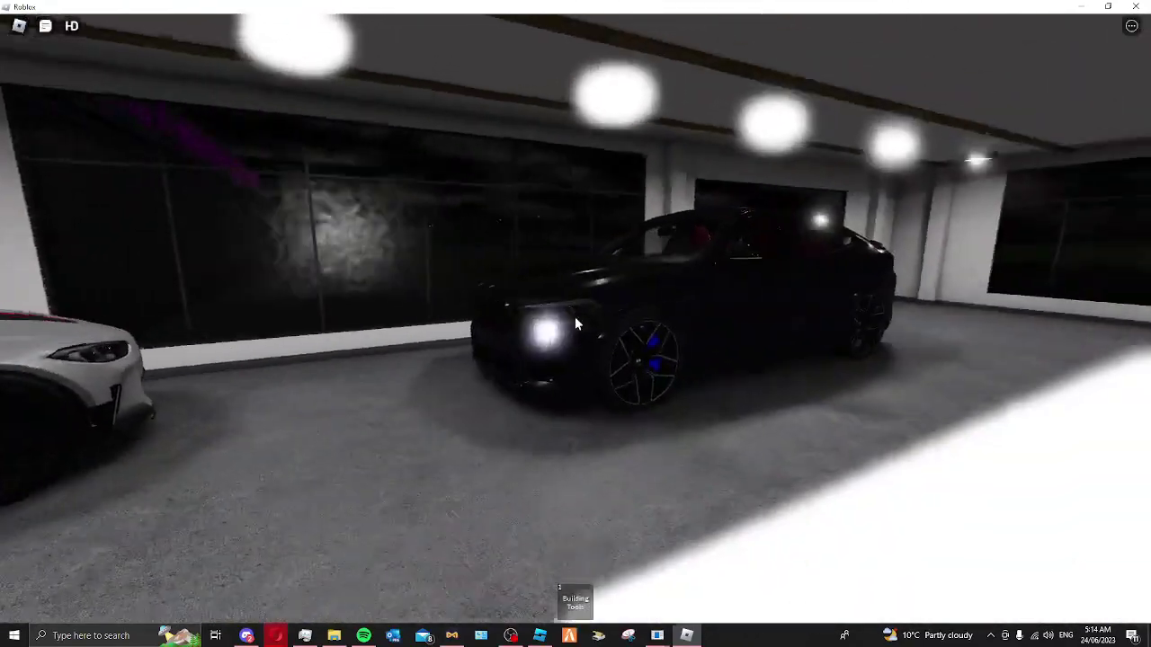
key(a)
key(w)
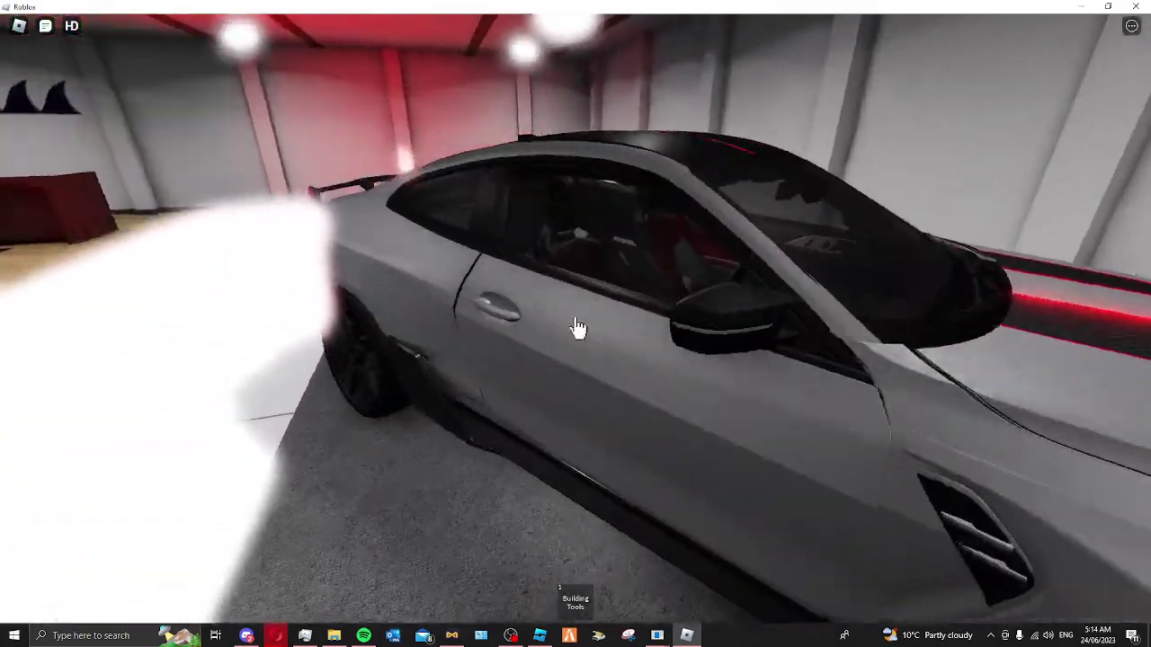
Get into the white BMW and shift it into reverse
click(577, 327)
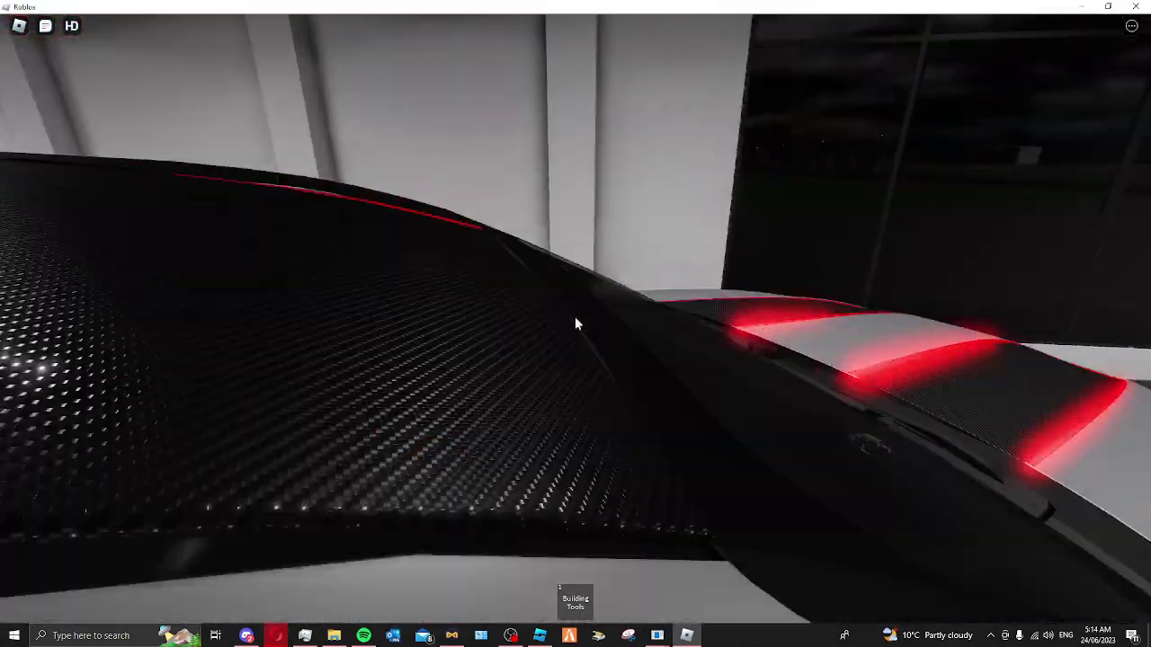
key(e)
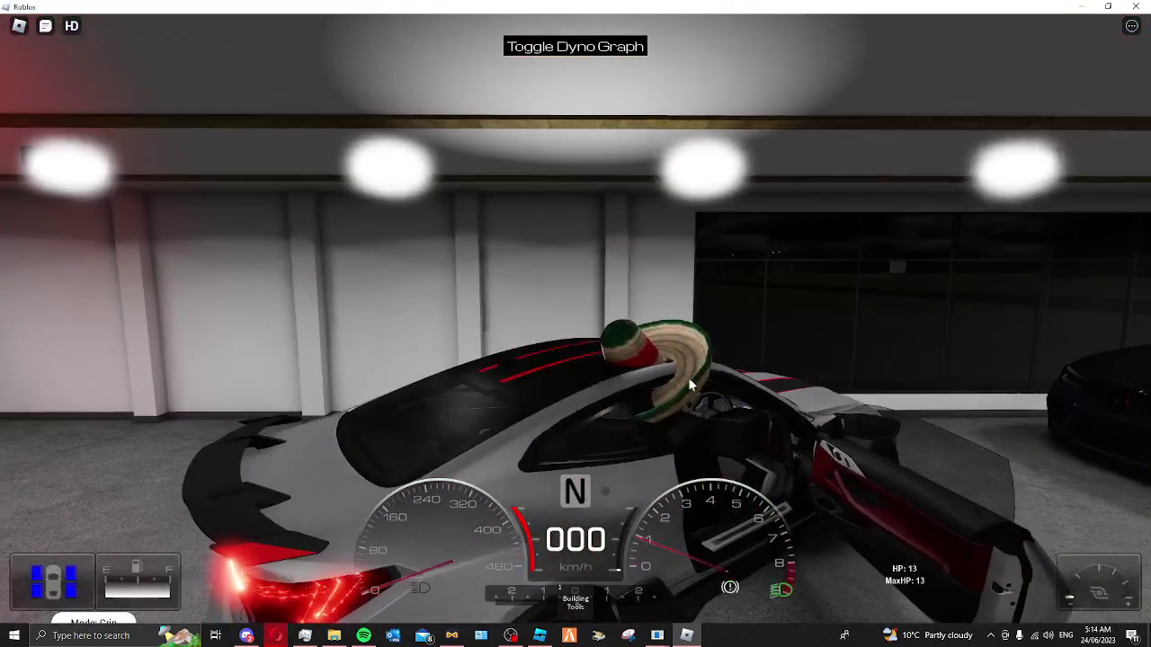
drag(852, 492, 535, 477)
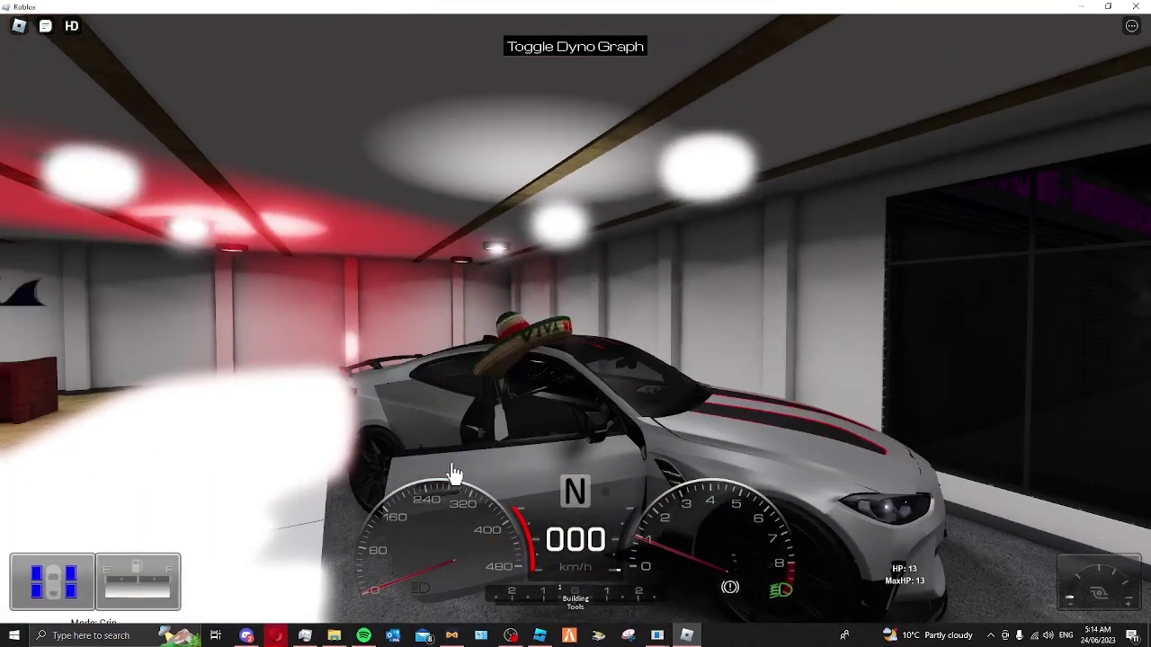
key(q)
scroll(548, 368, up, 10)
key(Tab)
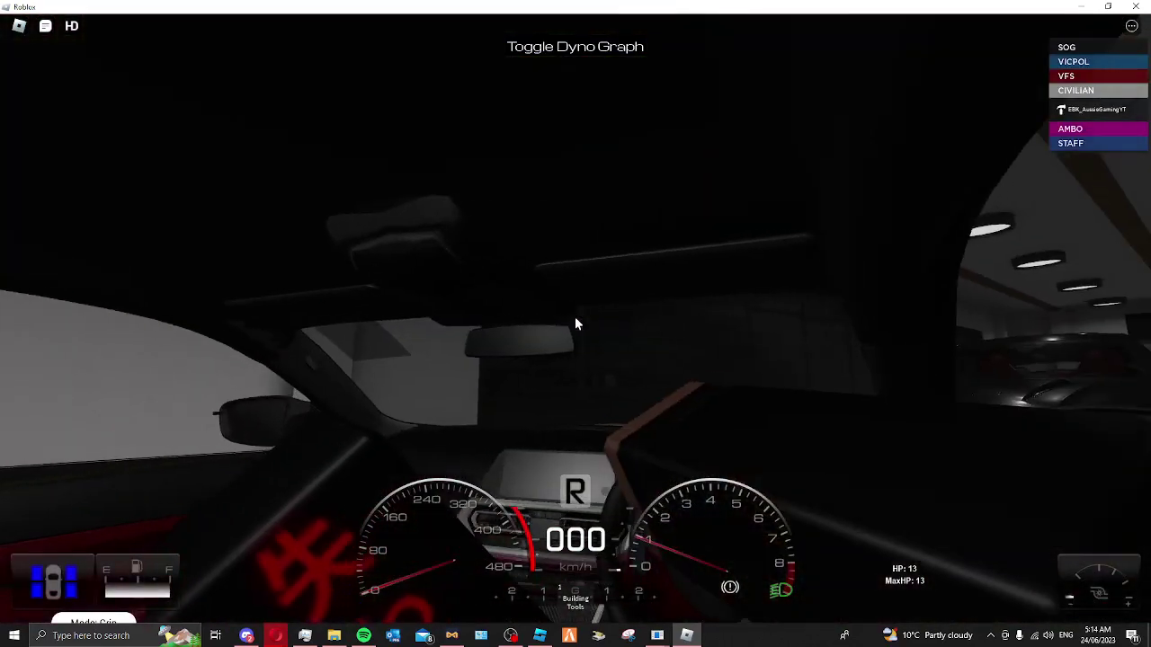
key(Tab)
scroll(577, 323, up, 3)
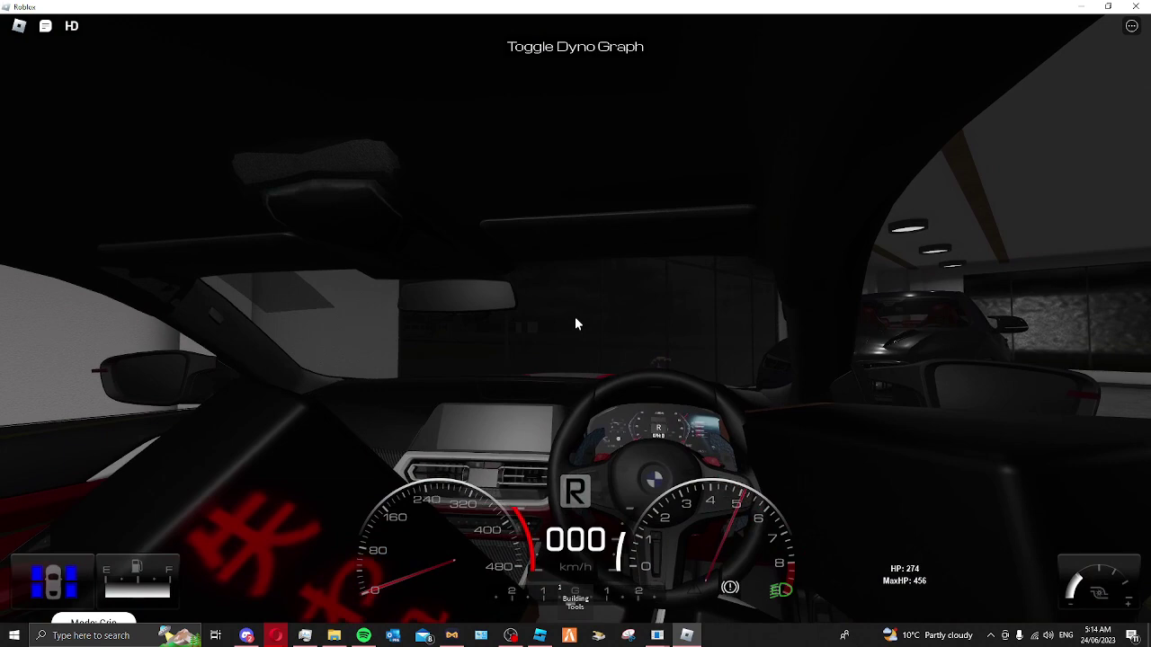
Shuffle the white BMW between first and reverse to line it up with the exit
key(w)
key(e)
key(e)
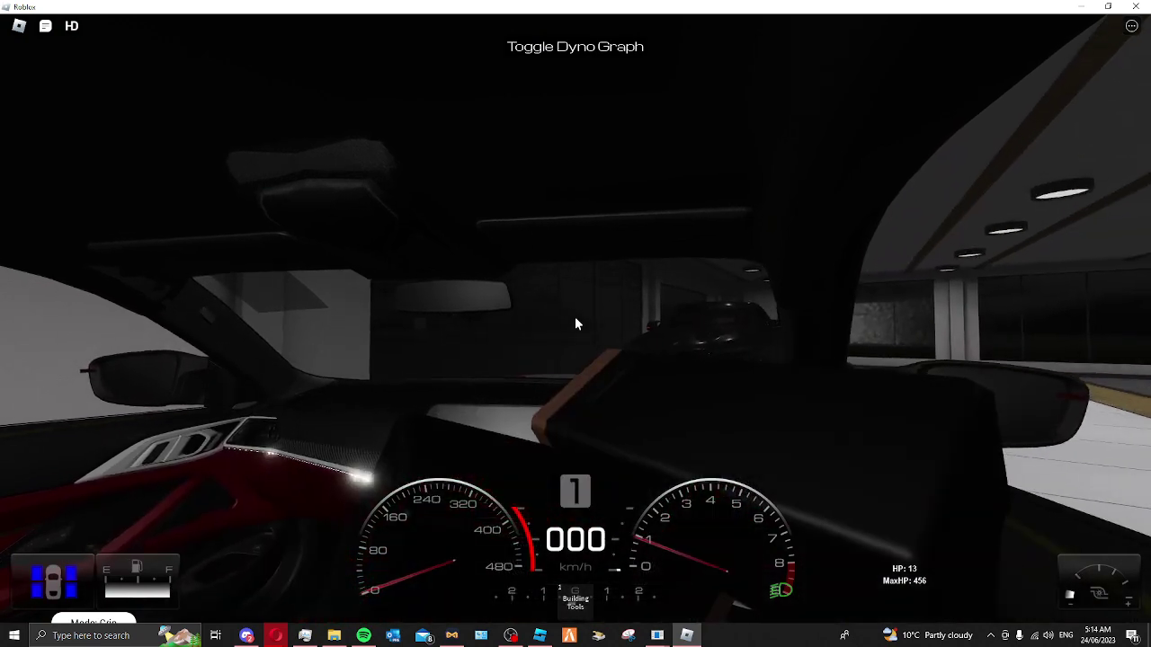
key(w)
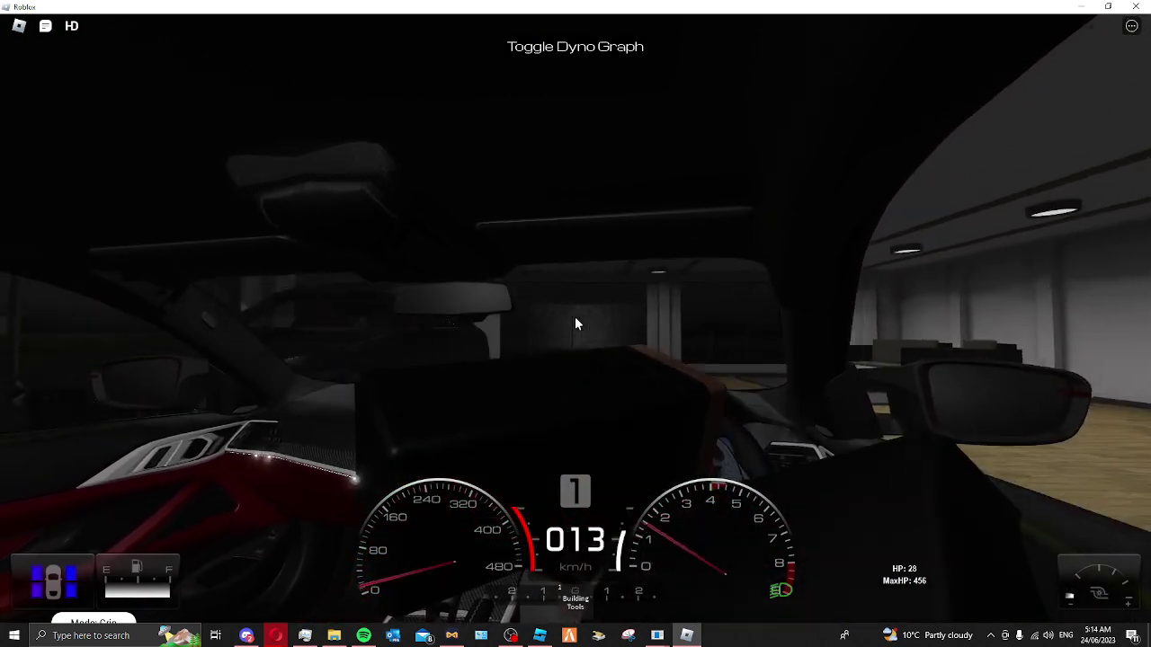
key(s)
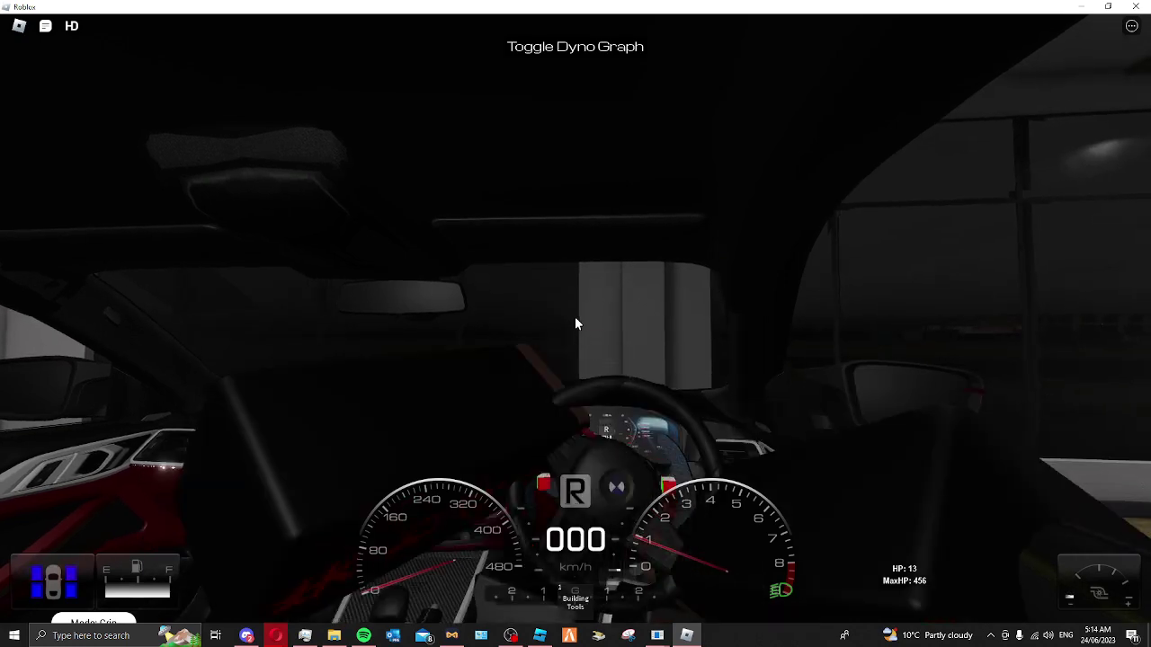
key(s)
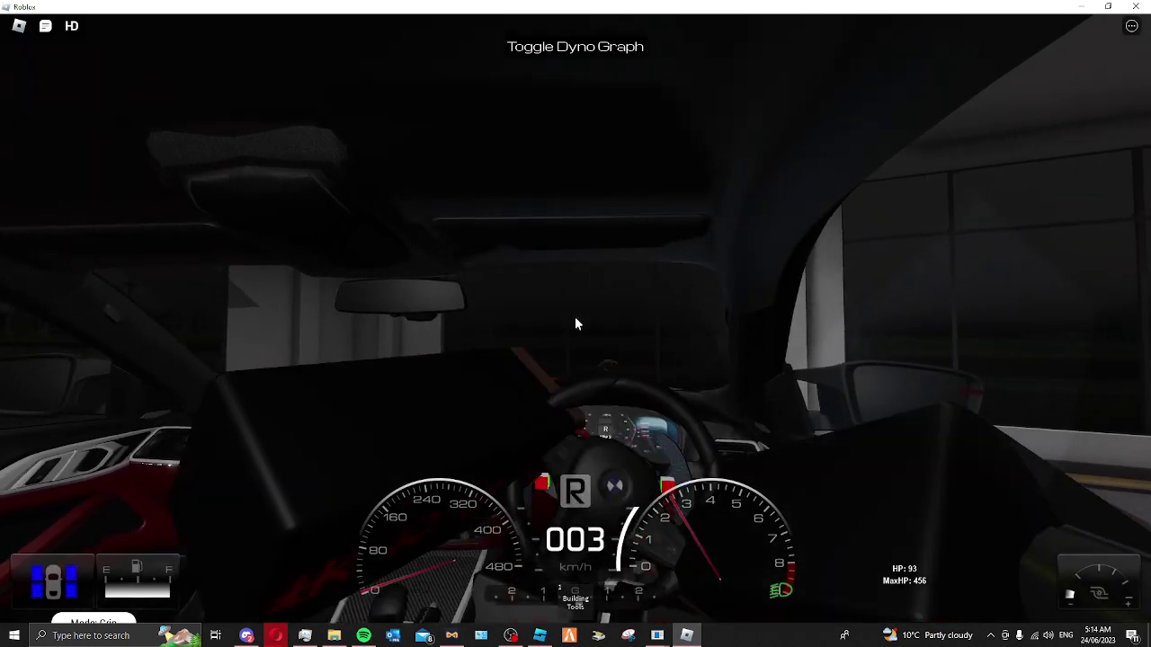
key(s)
key(w)
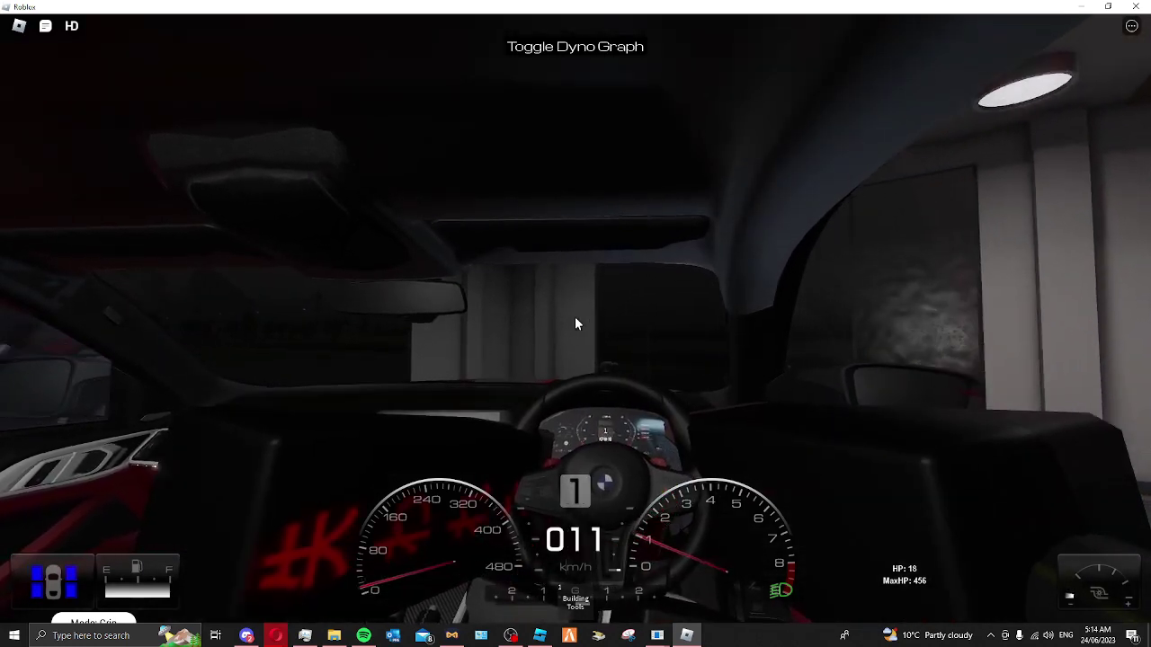
Back out of the spot, steer right out of the garage and accelerate to 170 km/h
key(s)
key(v)
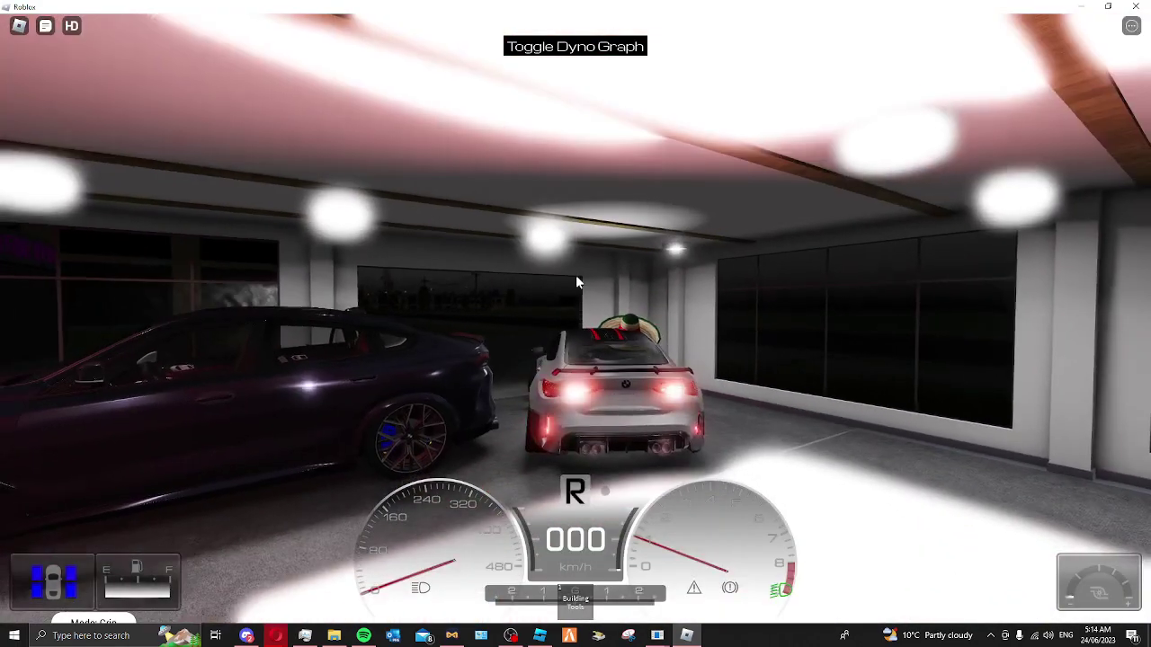
key(s)
key(w)
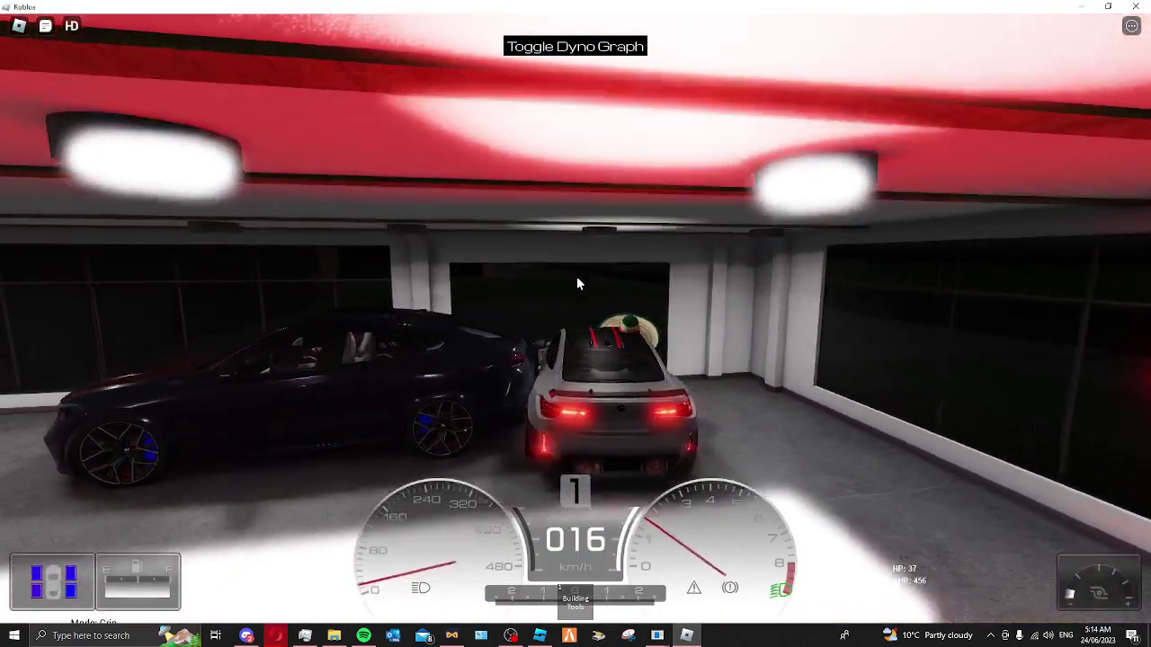
key(d)
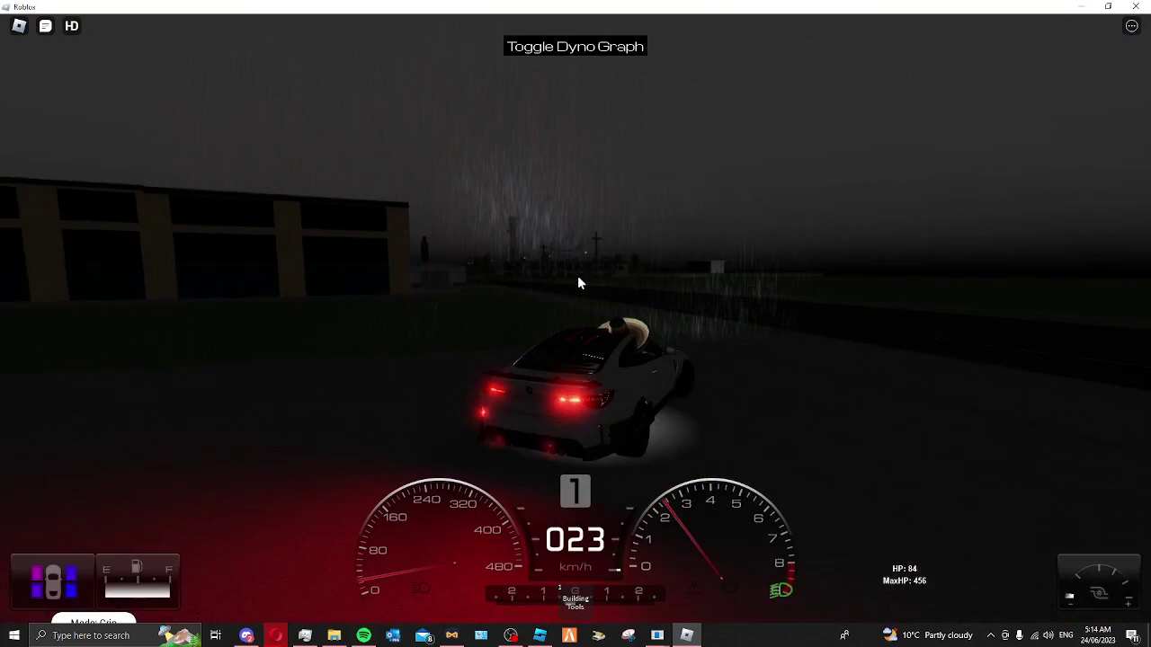
key(w)
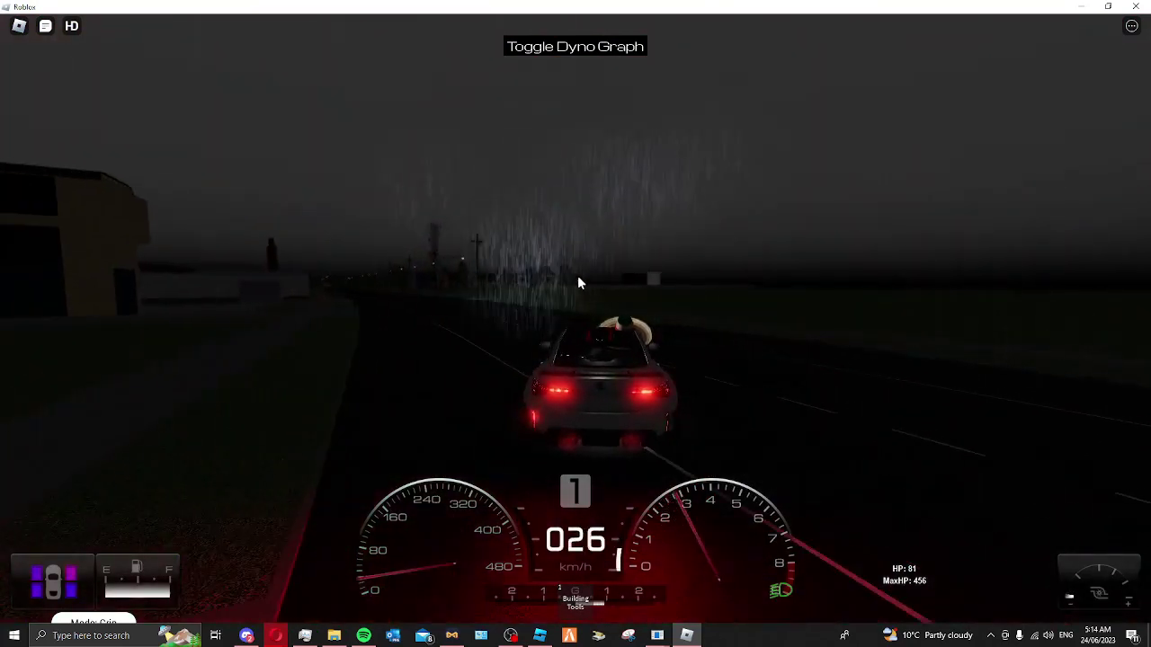
key(w)
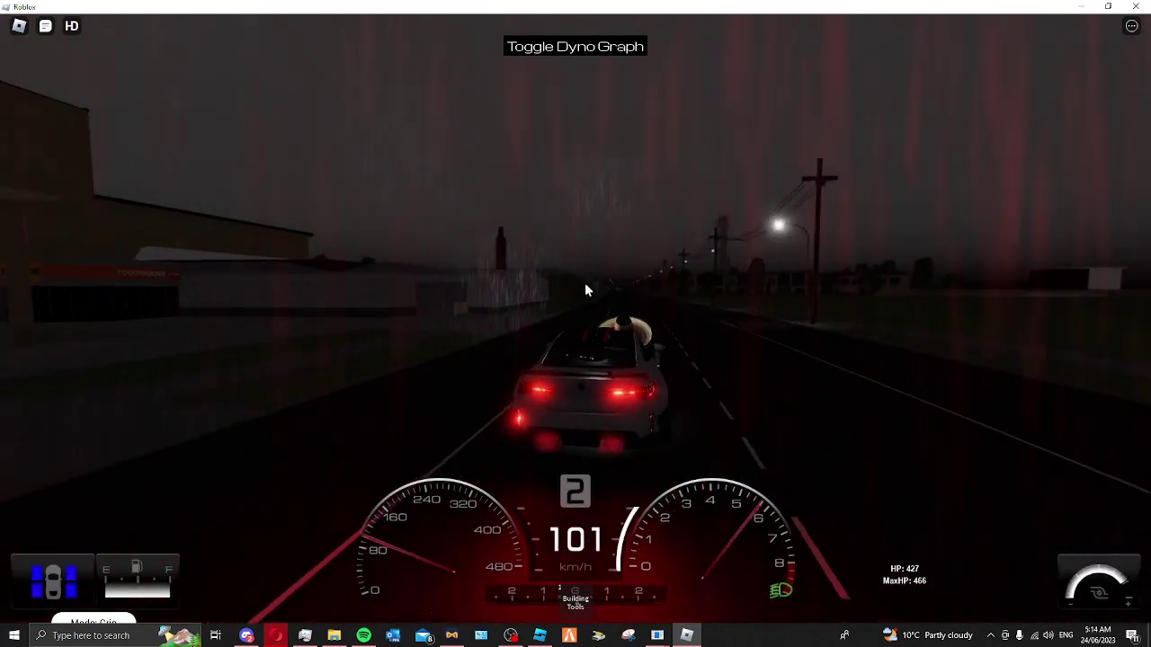
key(w)
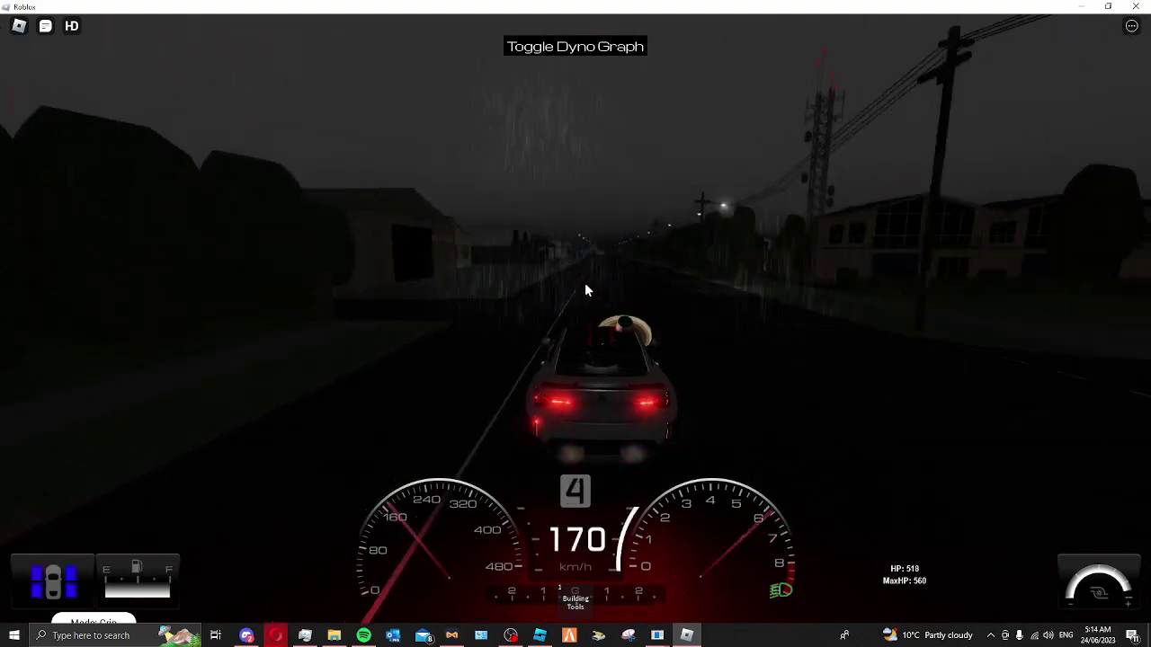
Brake hard, turn around at the junction, then back the car up
key(s)
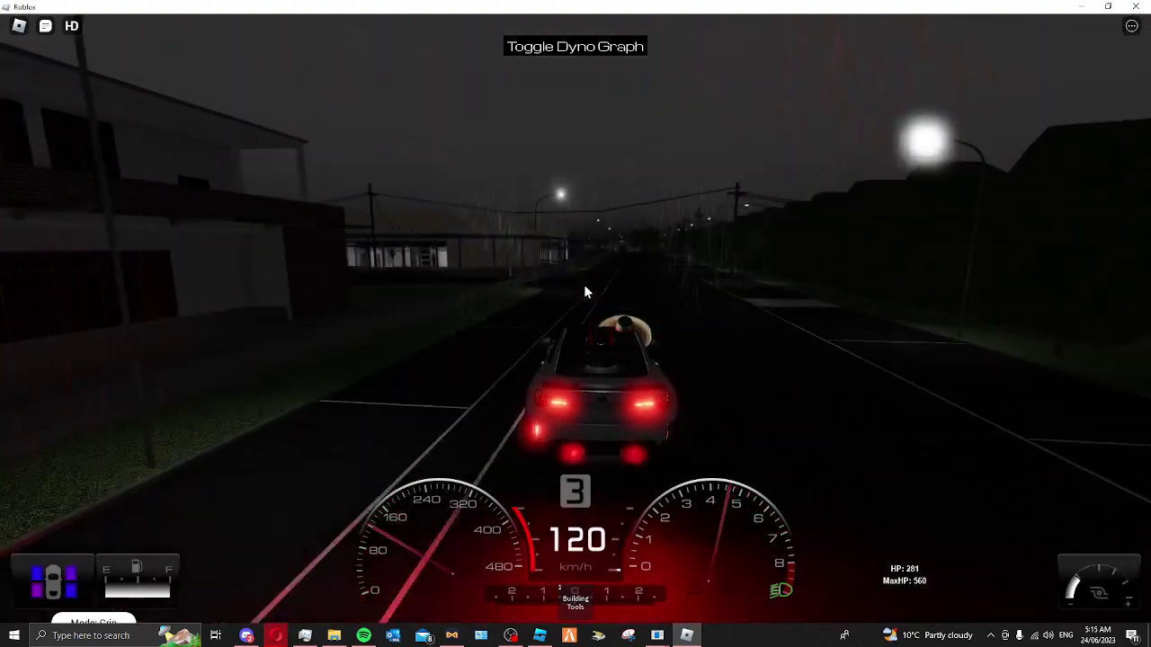
key(s)
key(d)
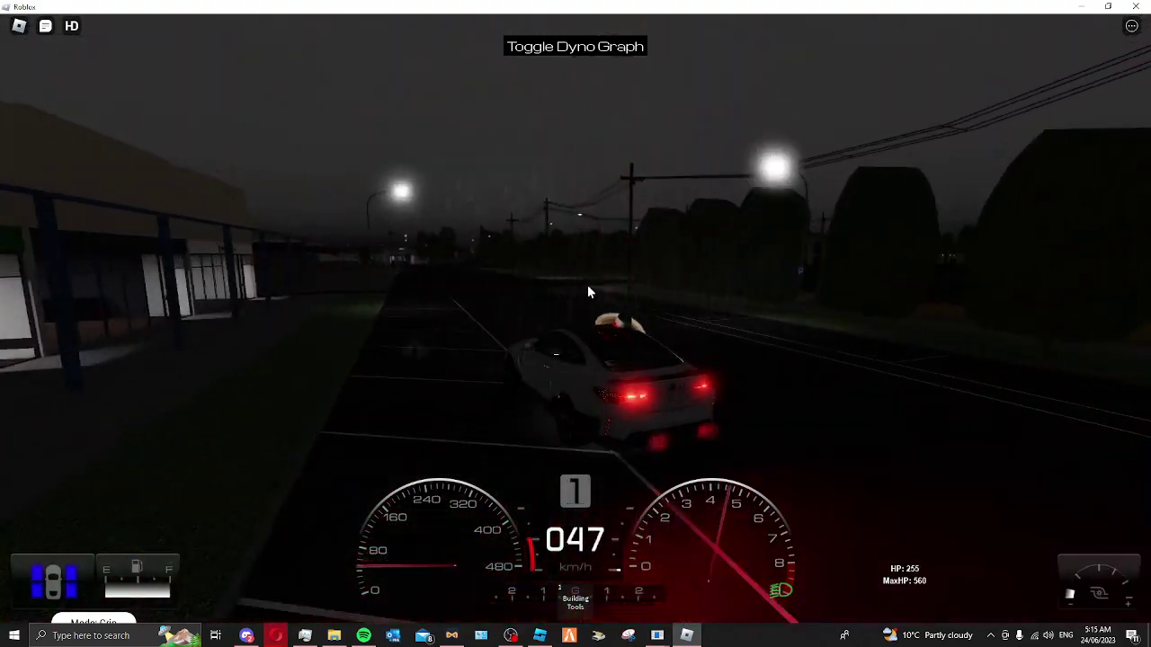
key(a)
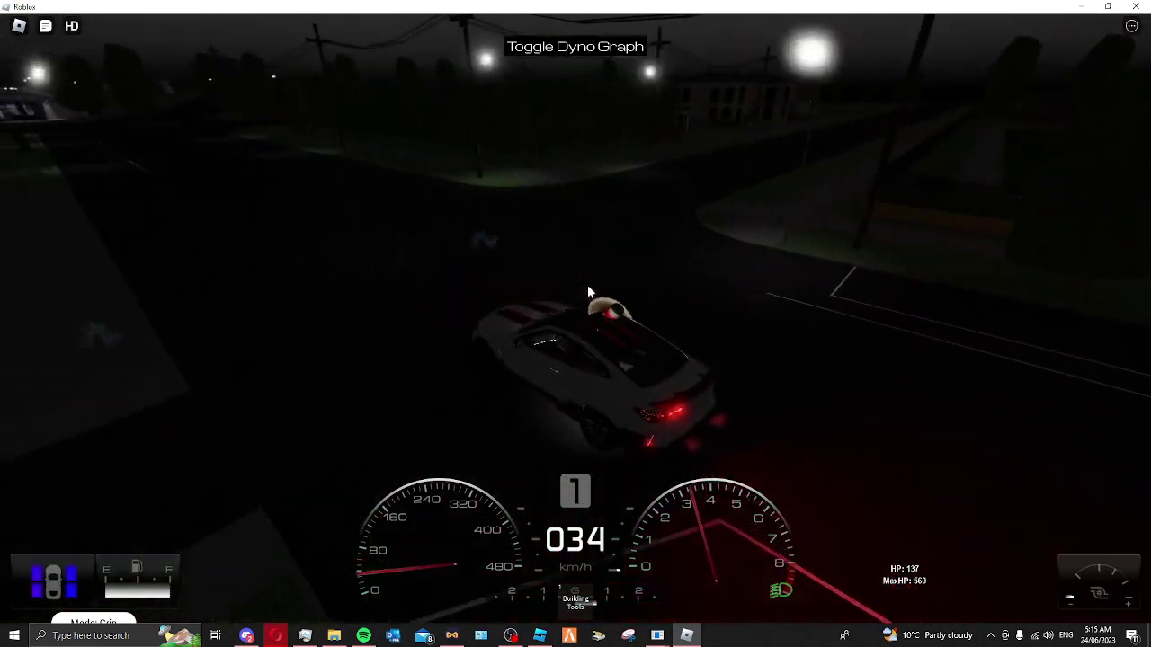
key(a)
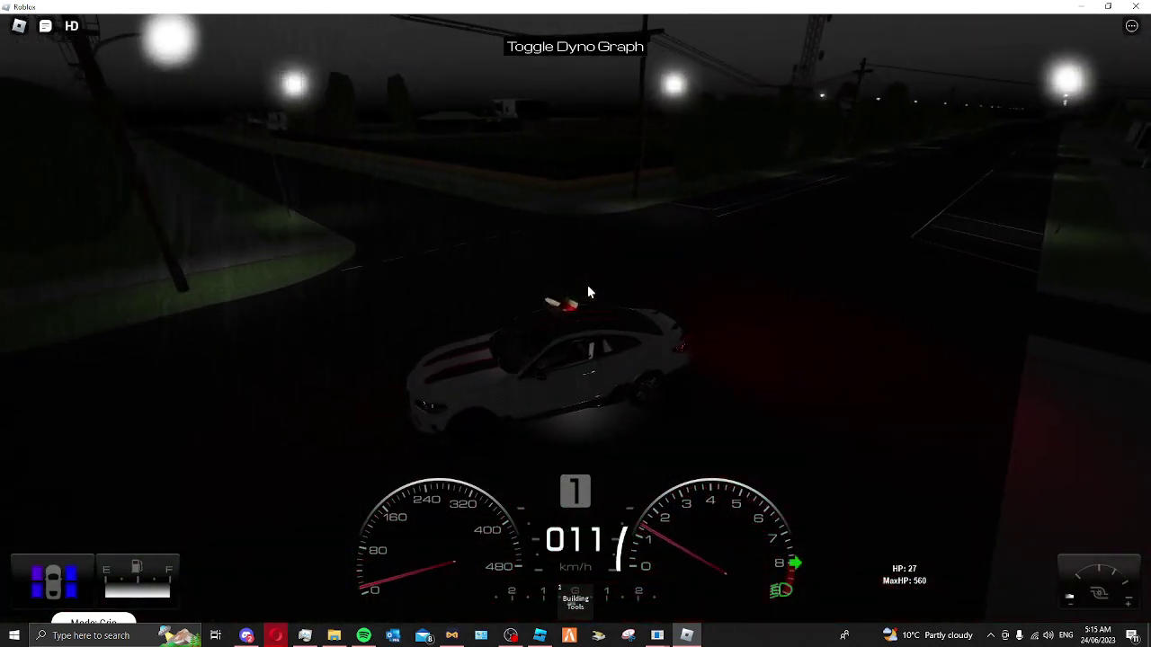
key(w)
key(s)
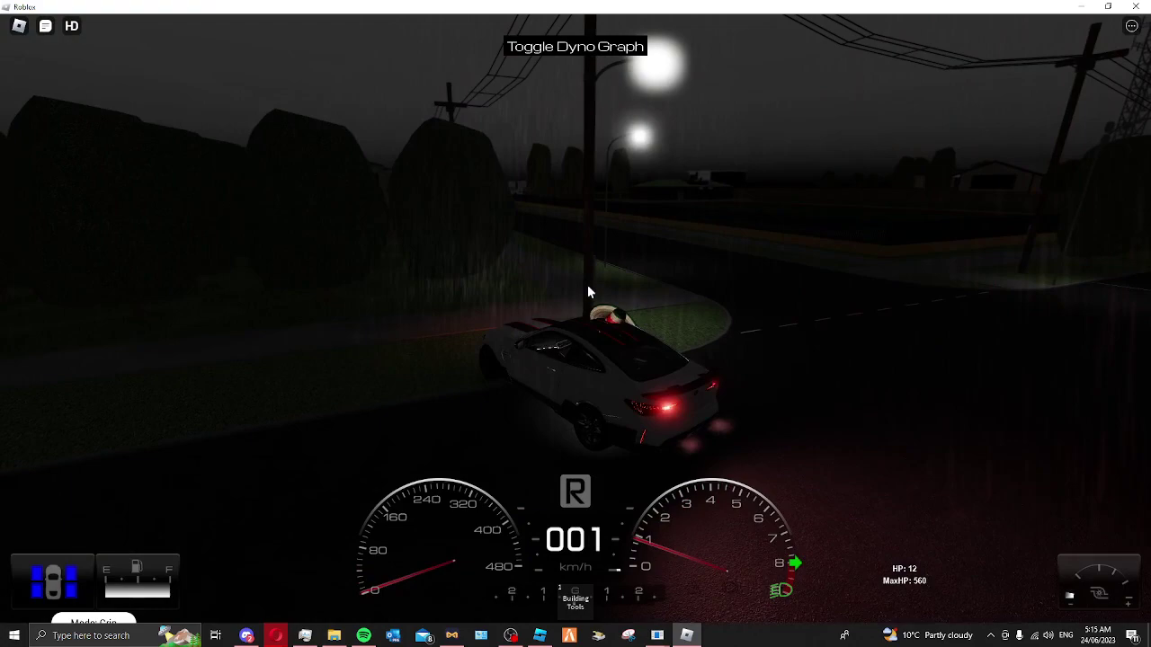
key(s)
scroll(587, 285, up, 5)
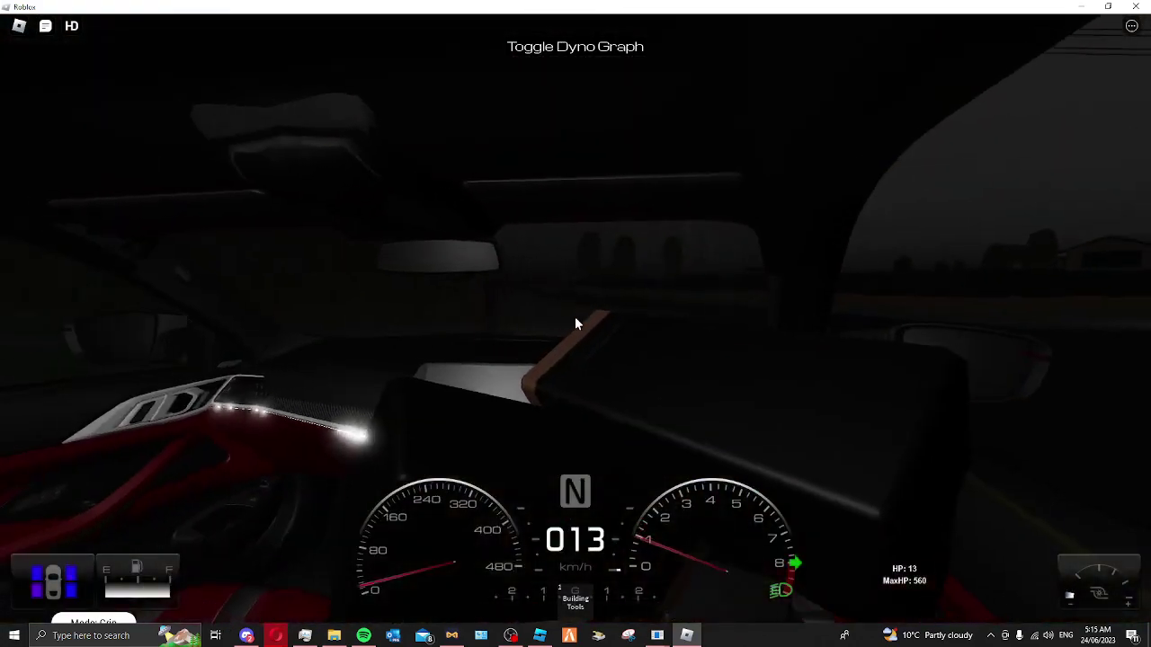
Accelerate past the houses, turn right into the narrow fenced alley and drive onto the grass
key(w)
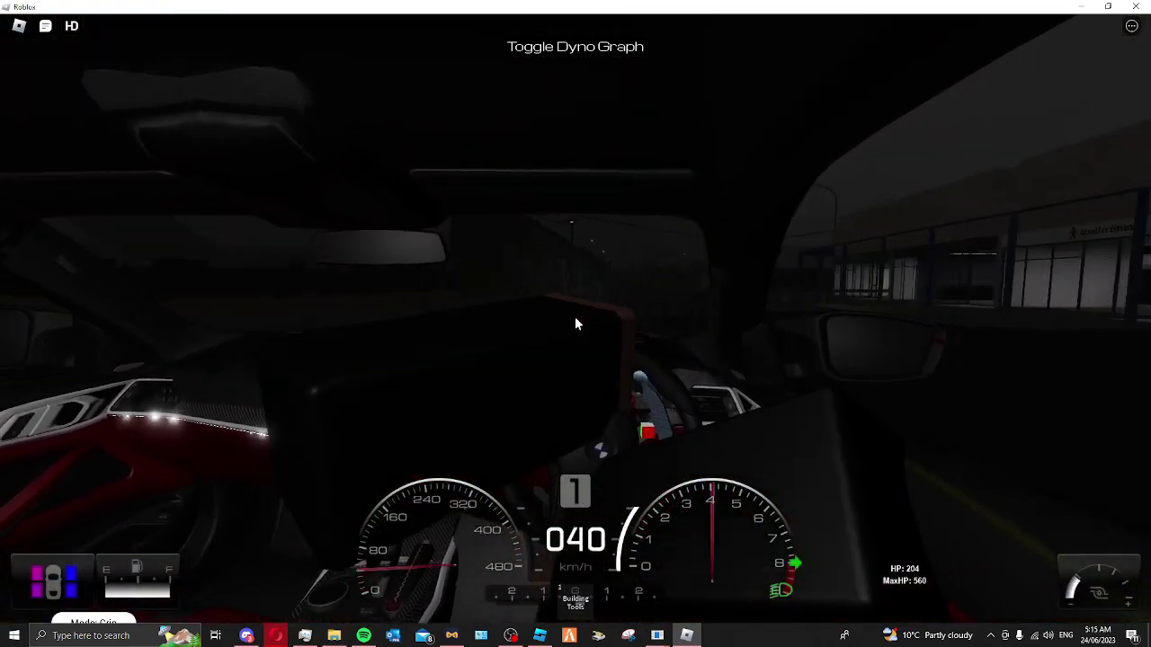
key(w)
key(s)
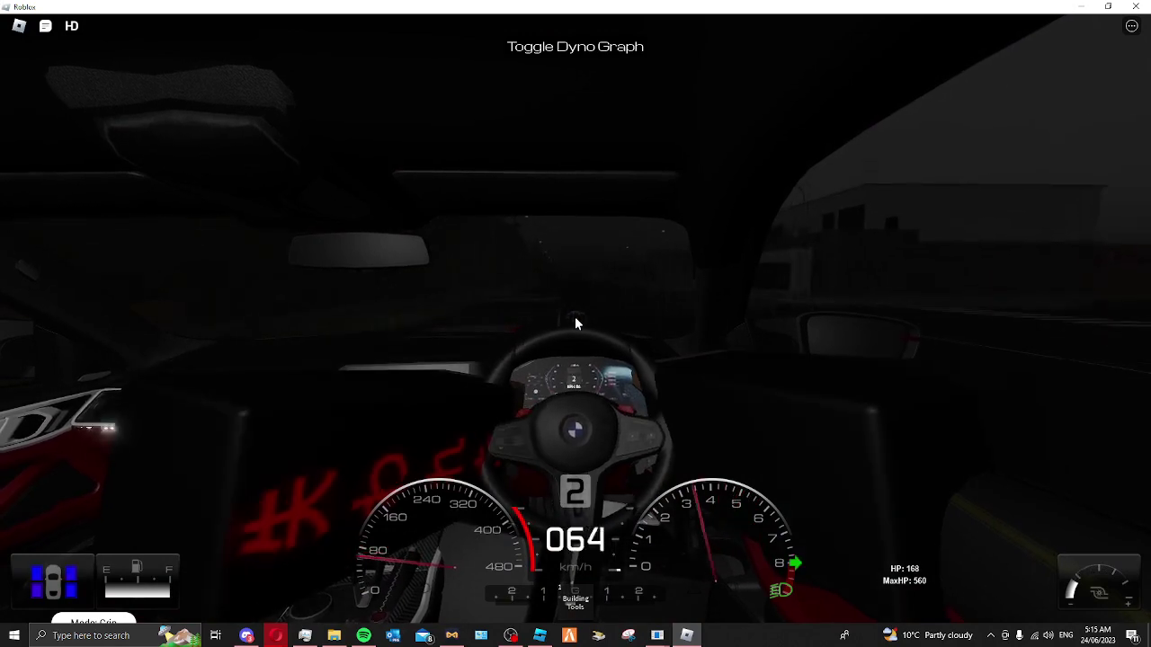
scroll(574, 317, down, 5)
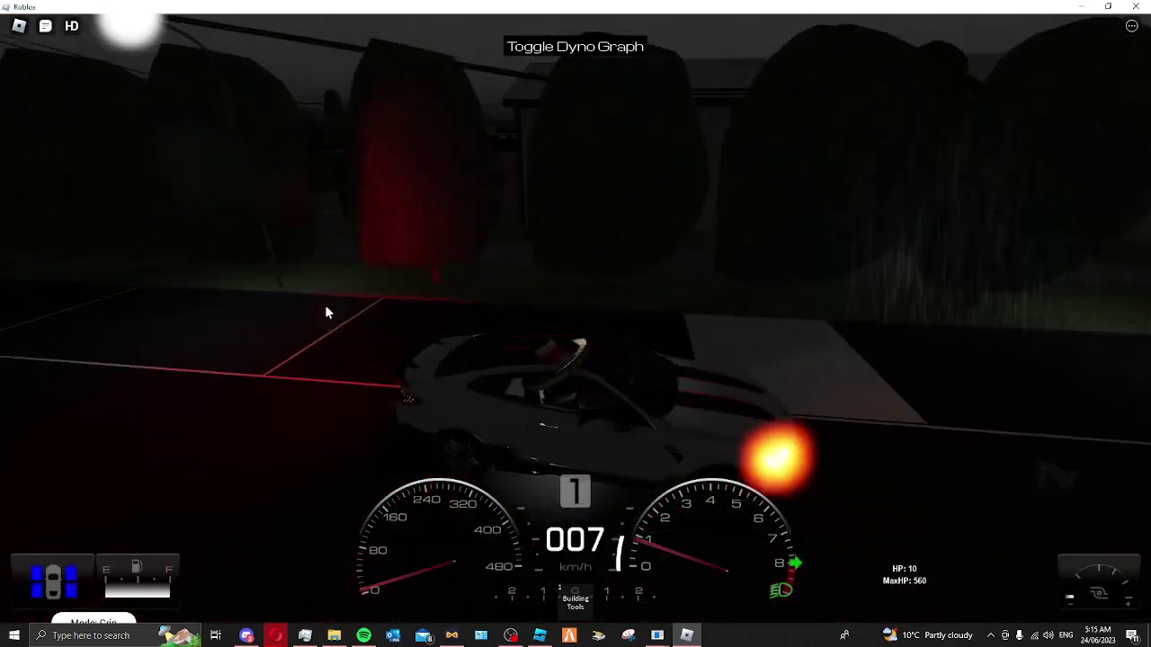
key(w)
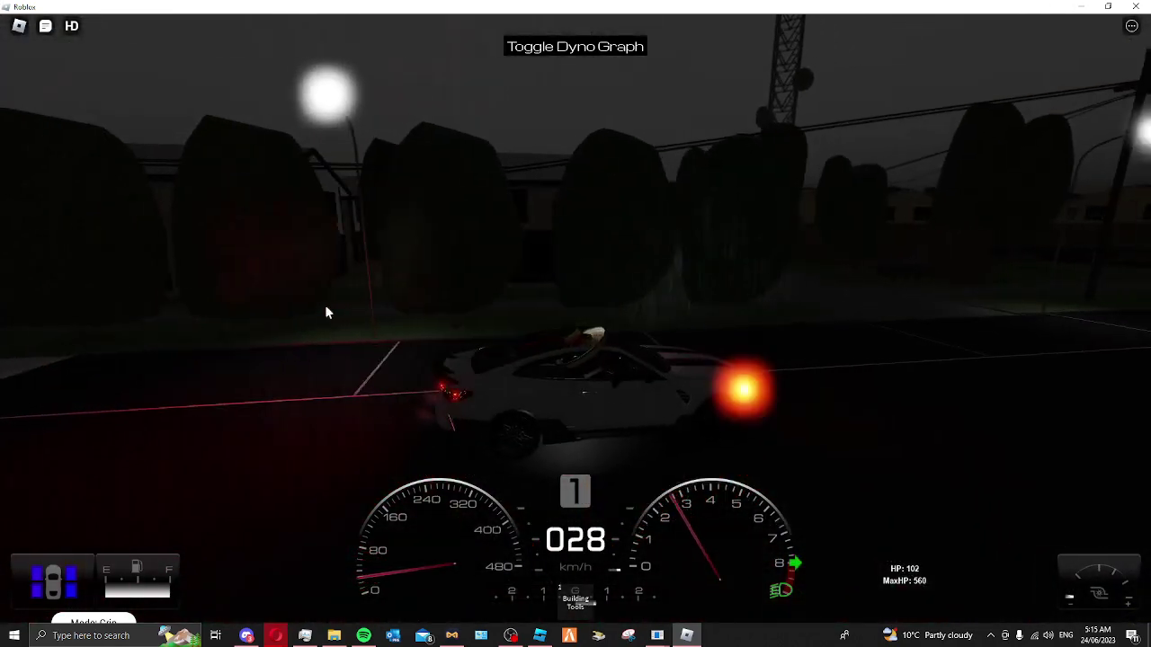
key(w)
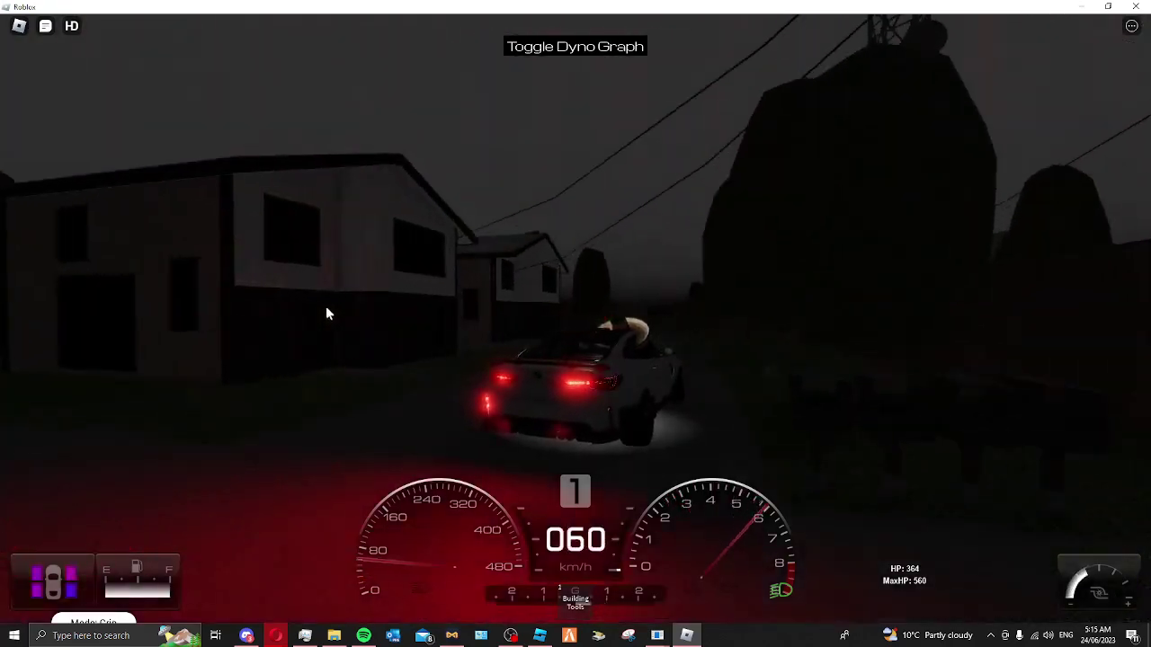
key(d)
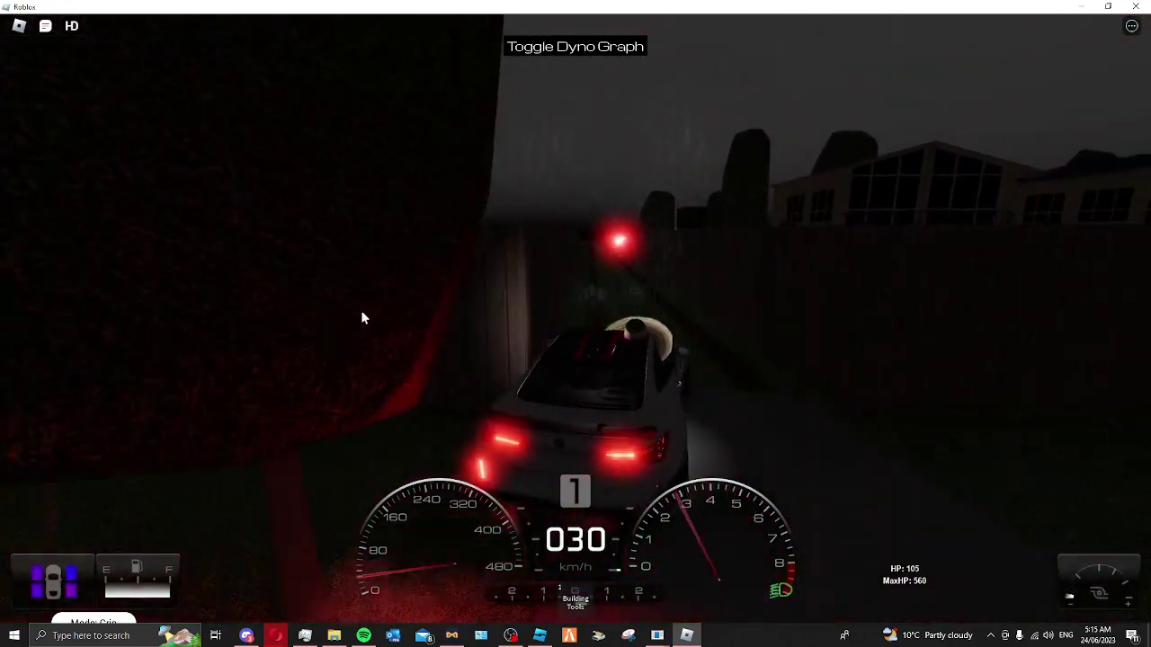
key(s)
key(w)
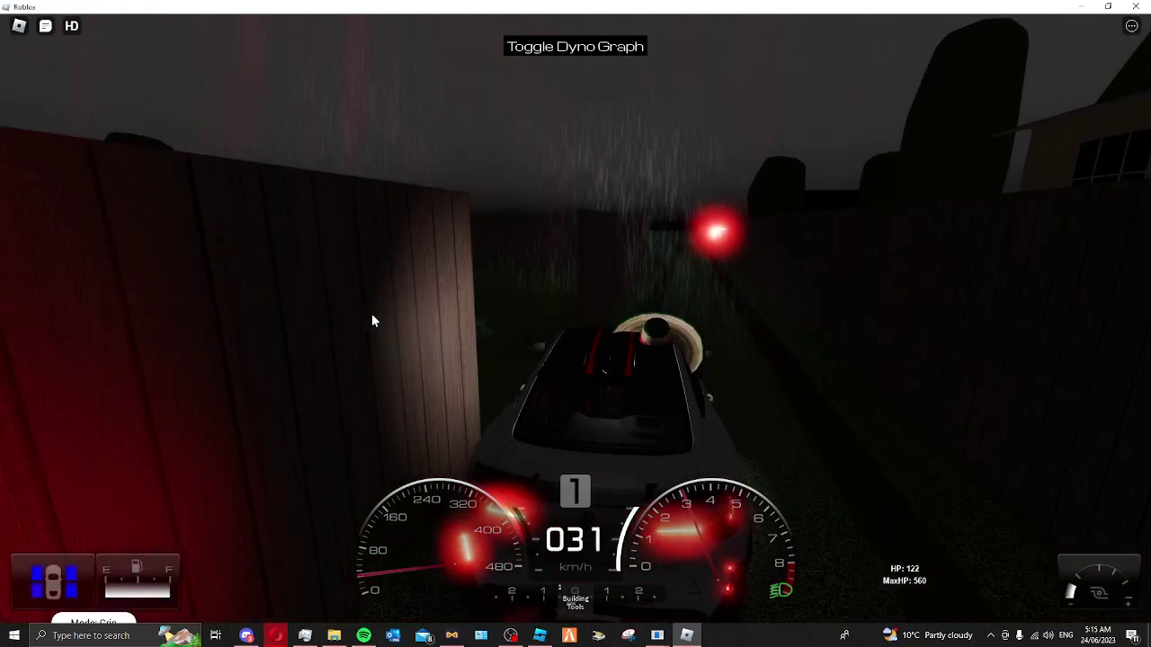
scroll(373, 321, up, 5)
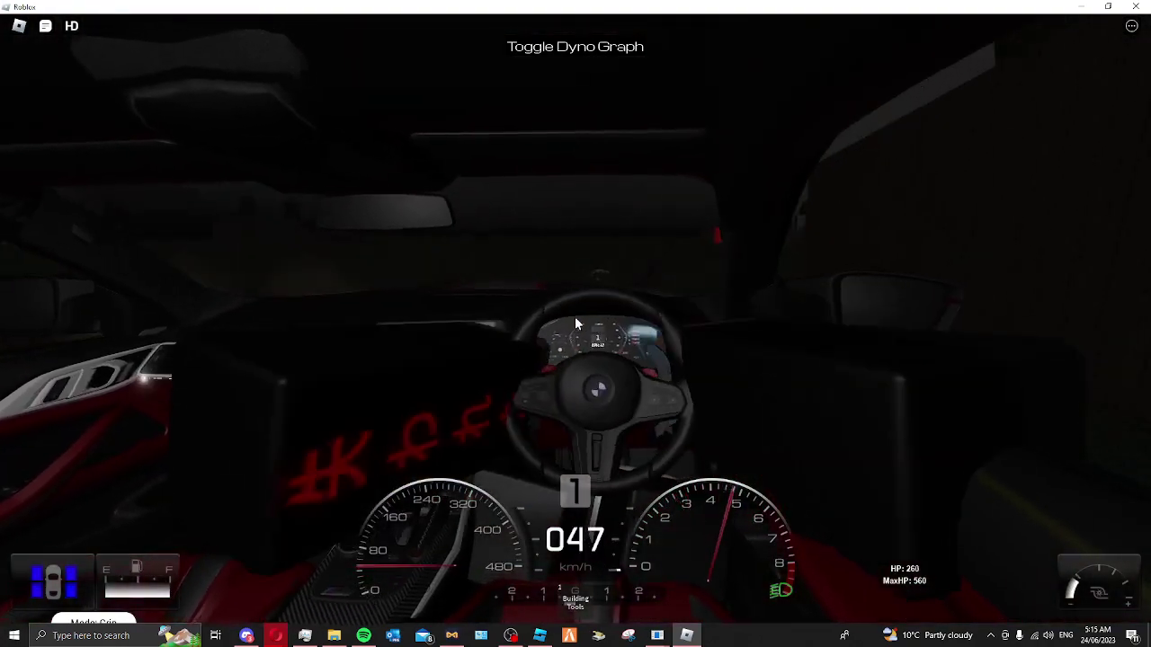
scroll(577, 321, down, 3)
scroll(589, 278, down, 2)
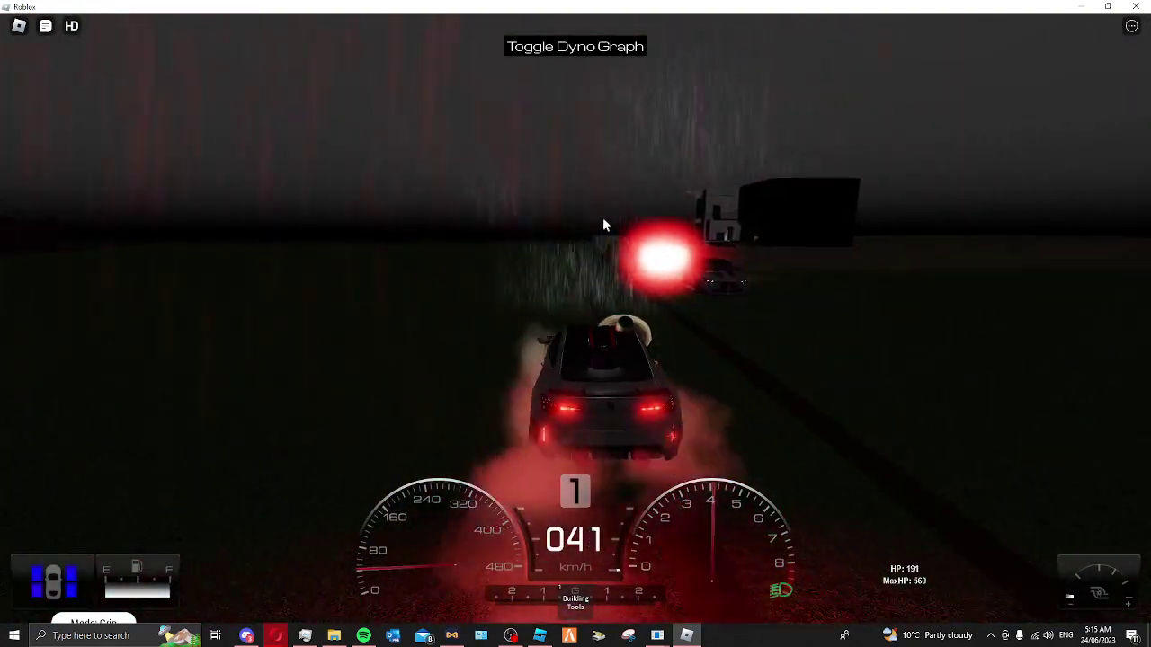
Steer the white BMW right past the mansion, halt beside the other cars and get out
key(d)
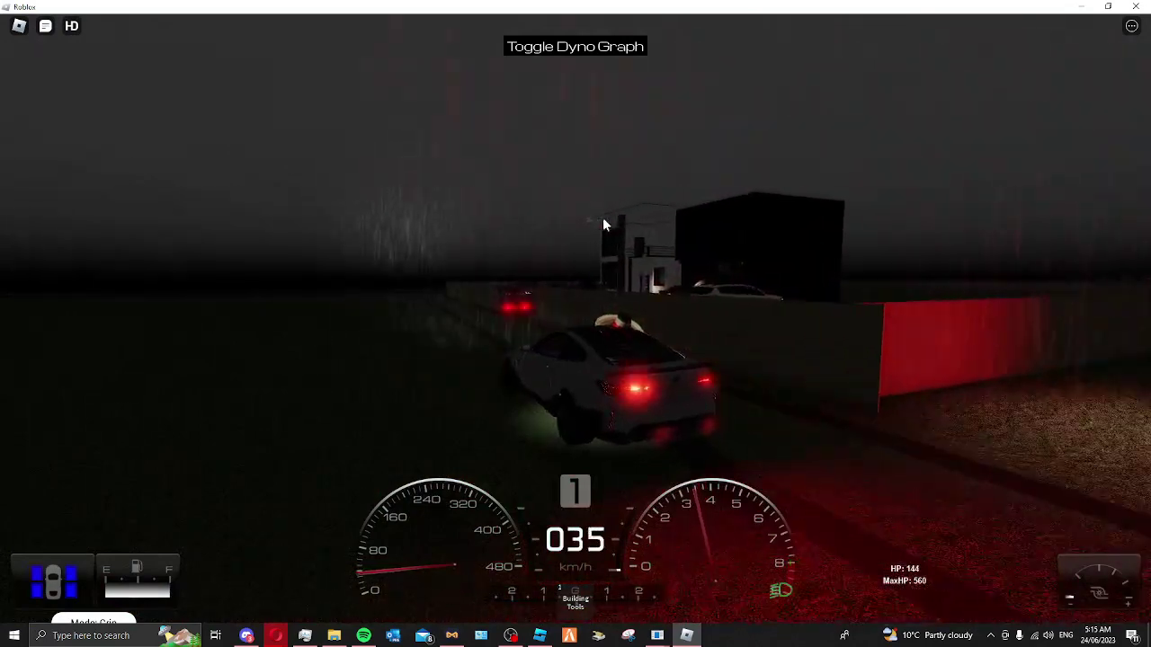
key(d)
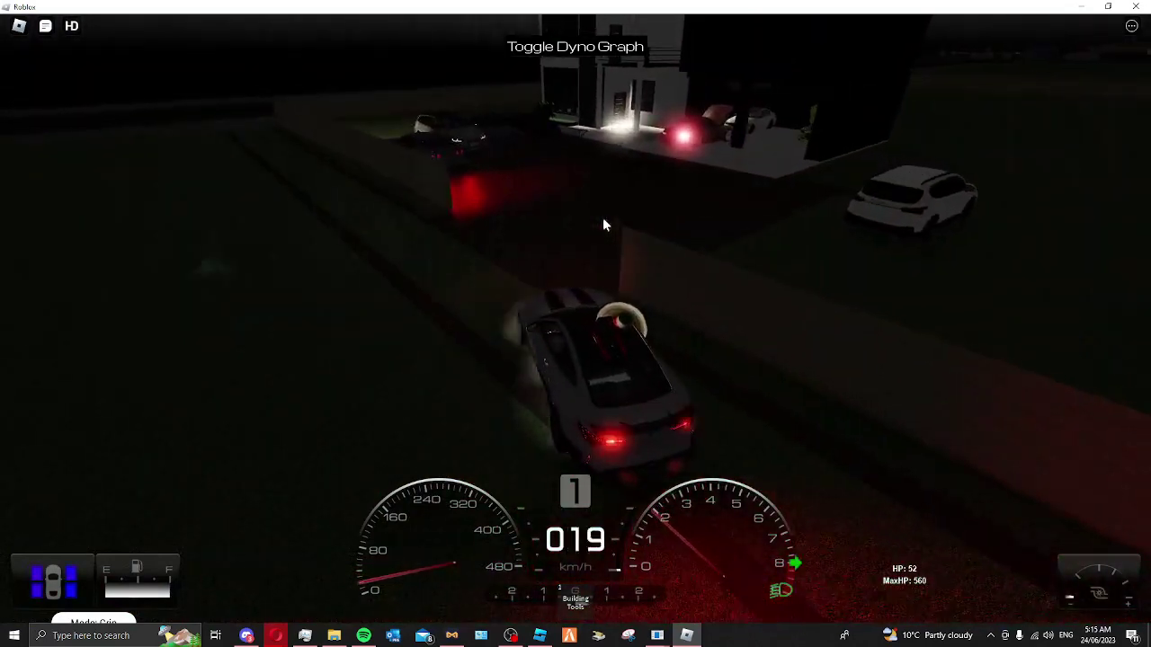
key(w)
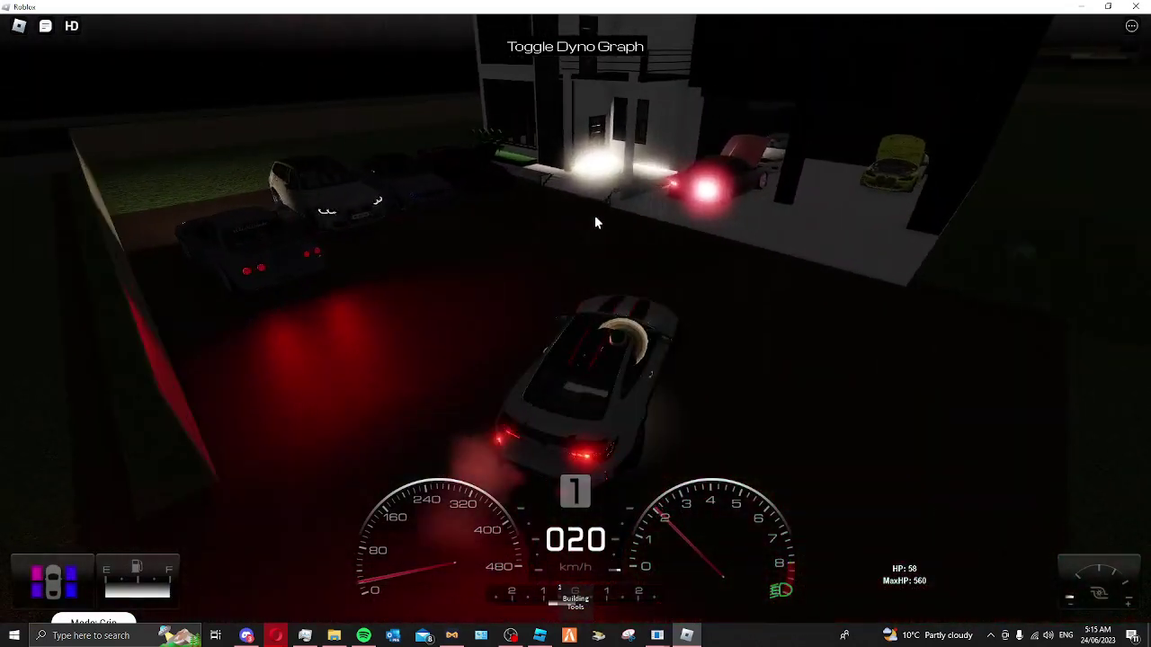
key(d)
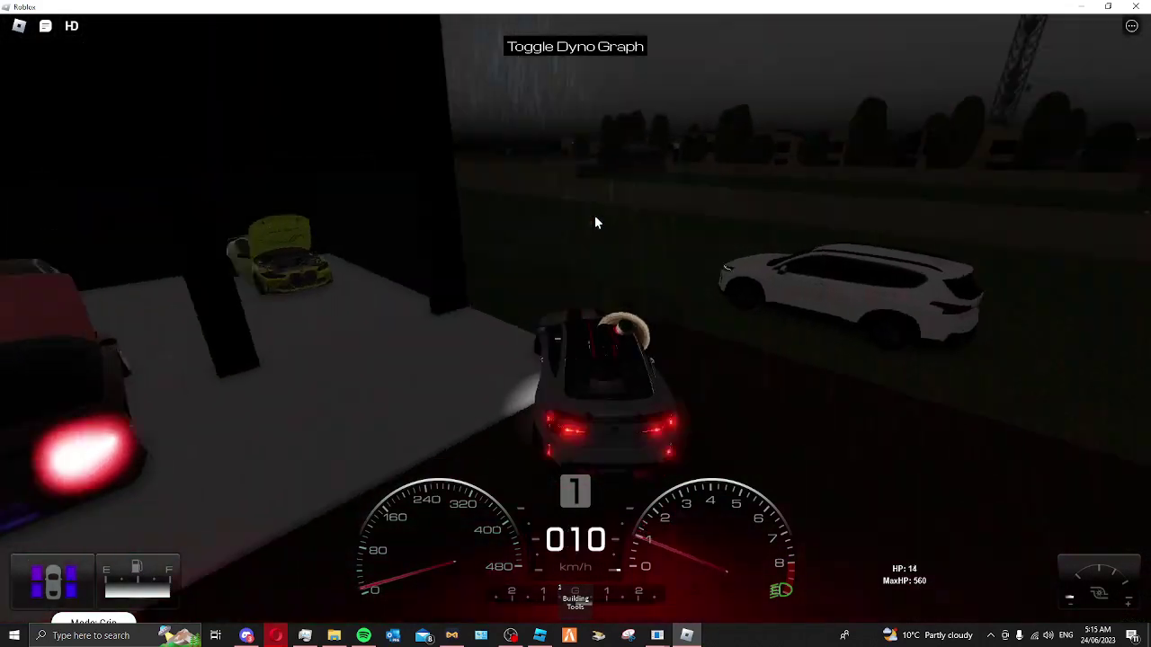
key(w)
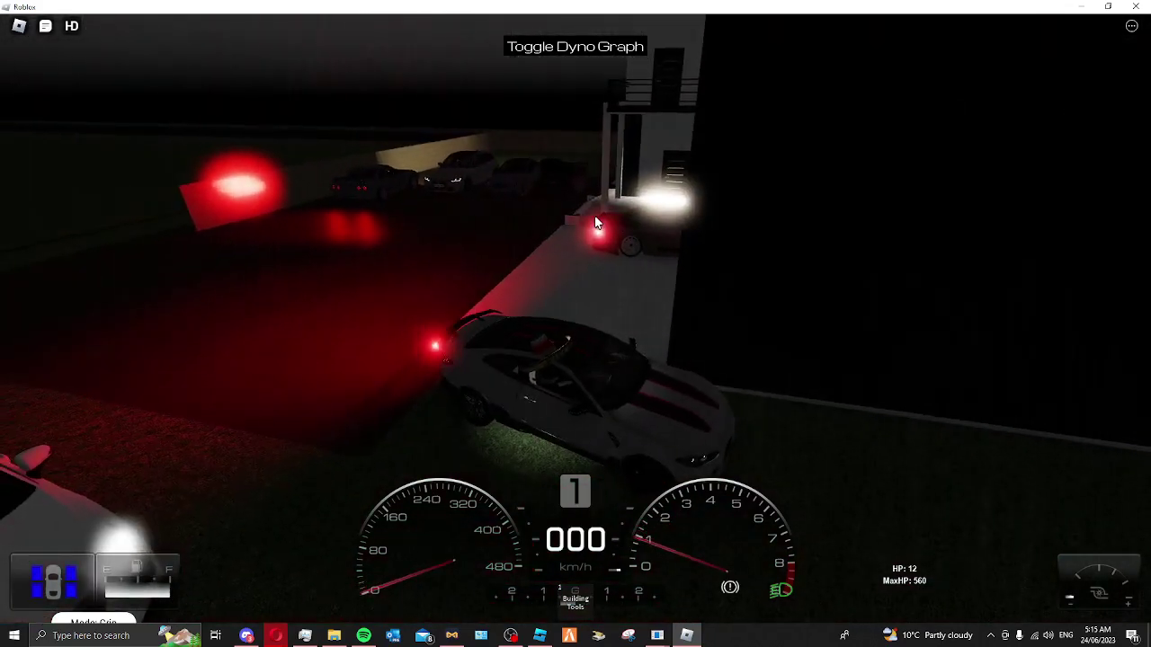
key(space)
Walk into the garage and across to the white BMW's driver door
key(w)
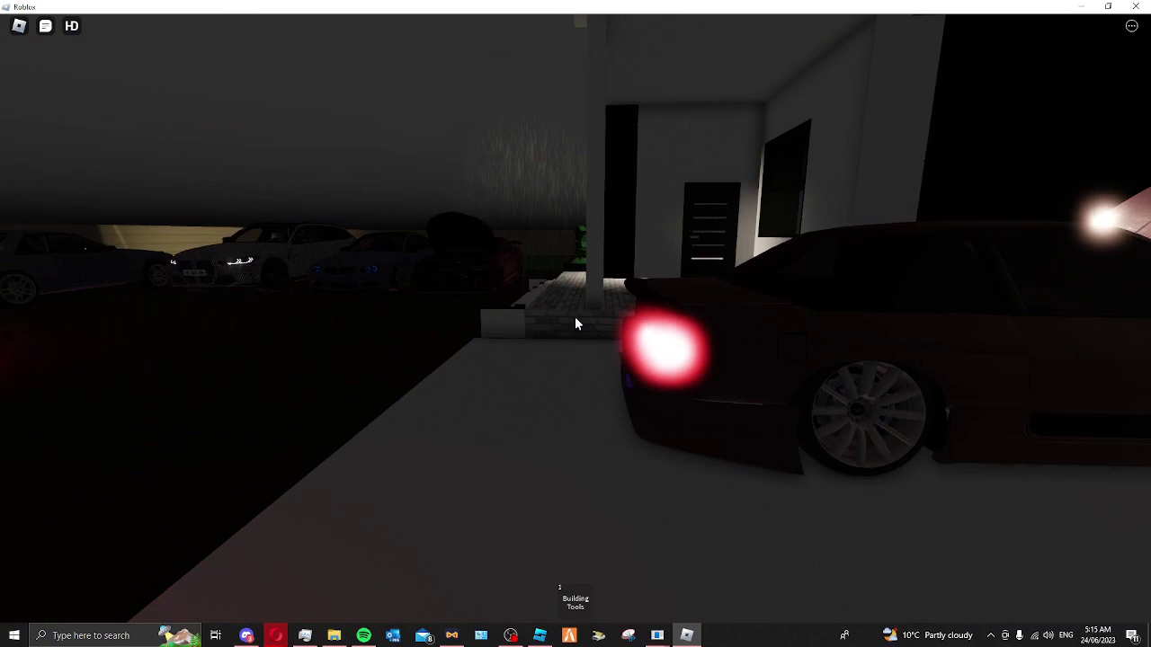
key(w)
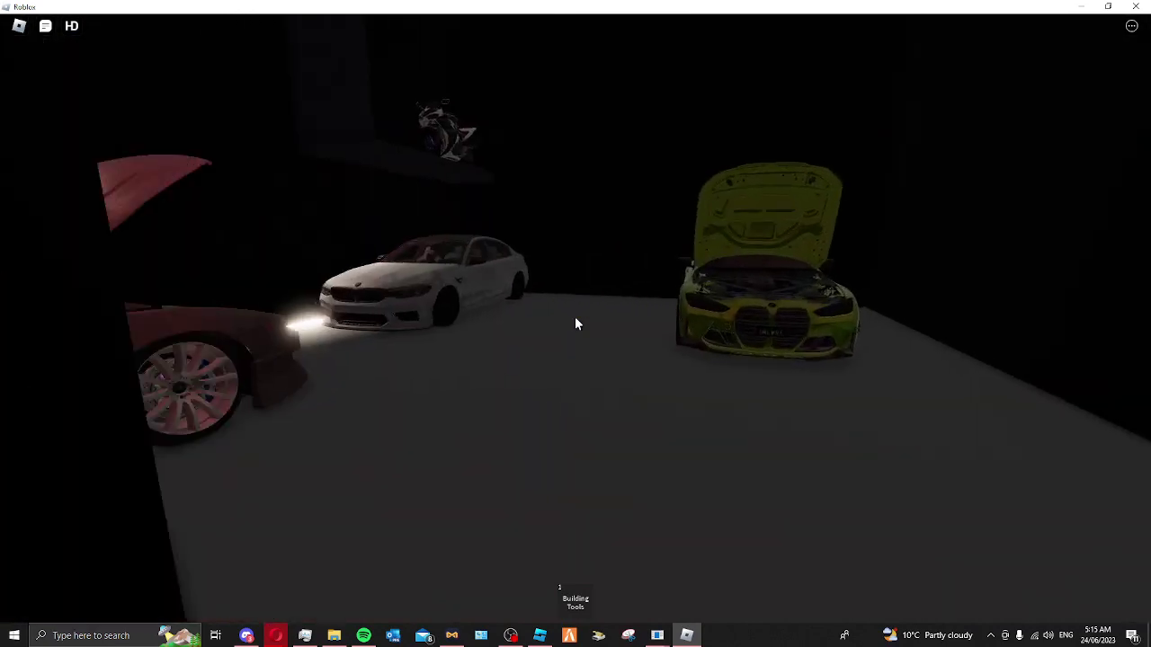
key(w)
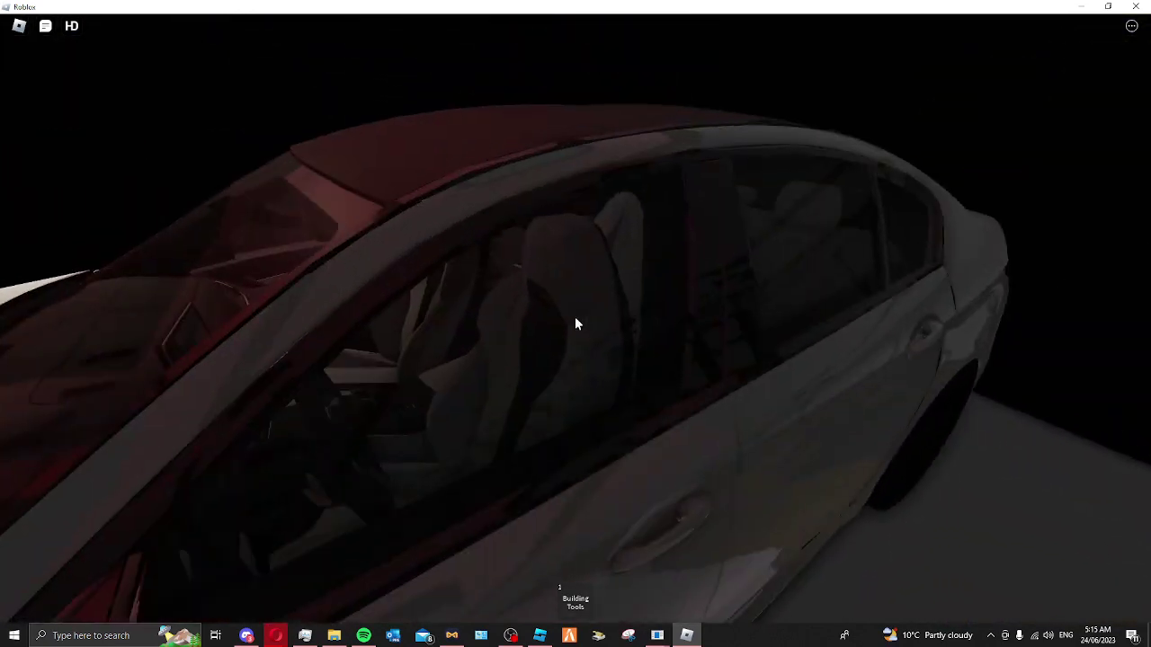
key(s)
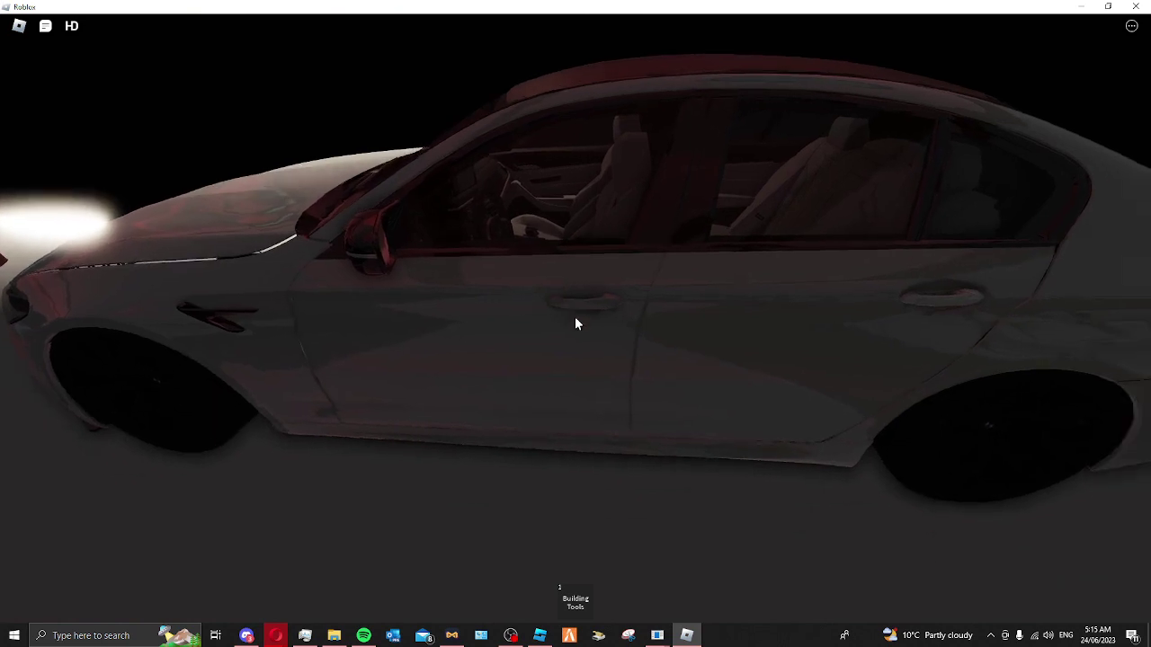
key(w)
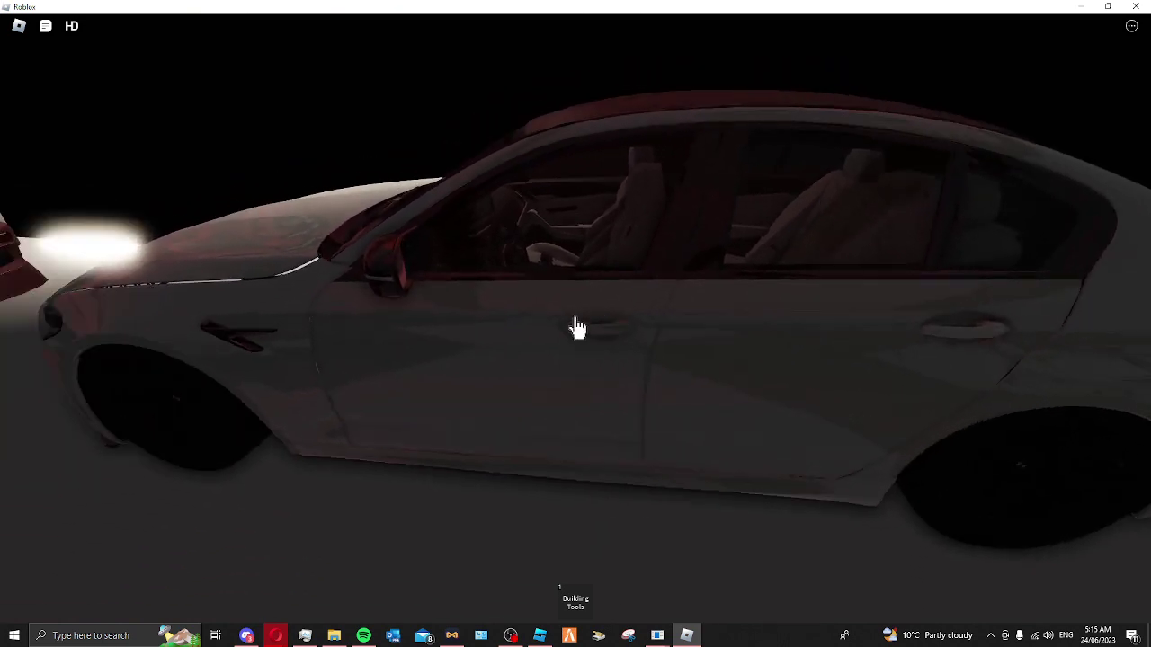
Get into the white BMW, hop out and back in, then rev and shift into first gear
click(577, 327)
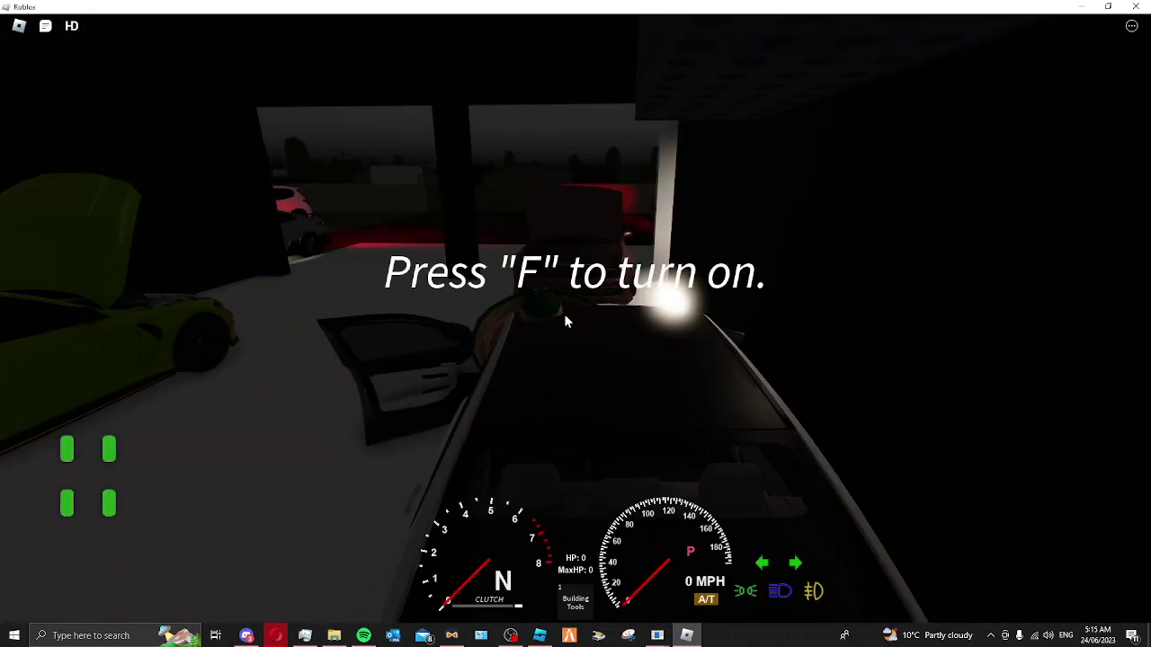
key(space)
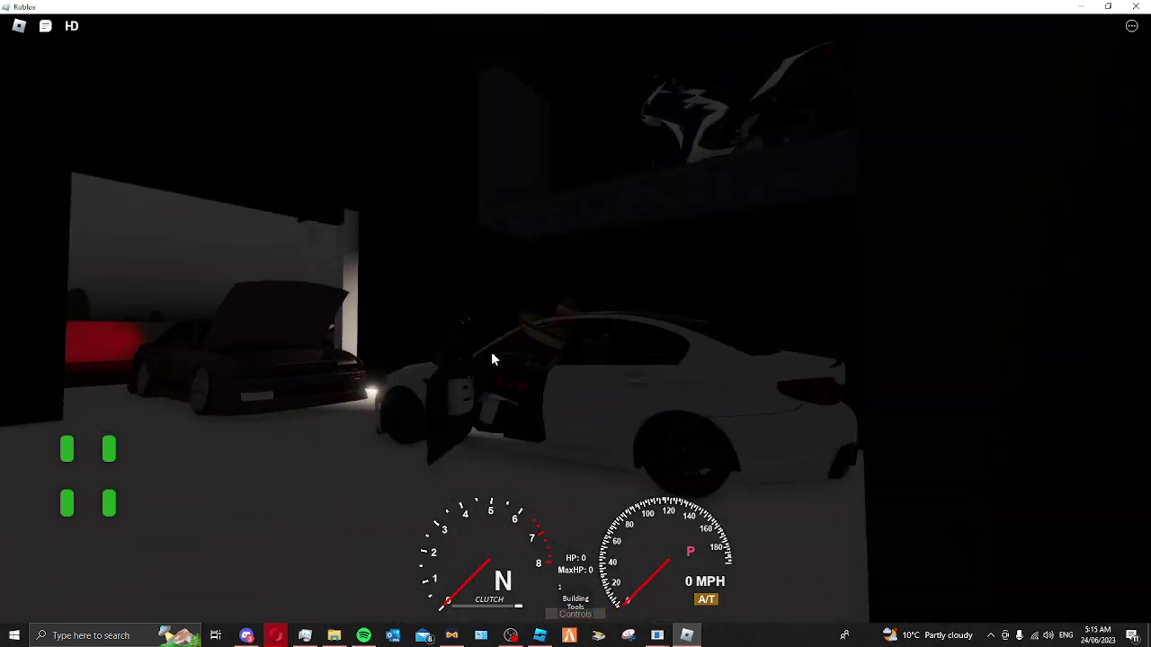
key(s)
click(559, 393)
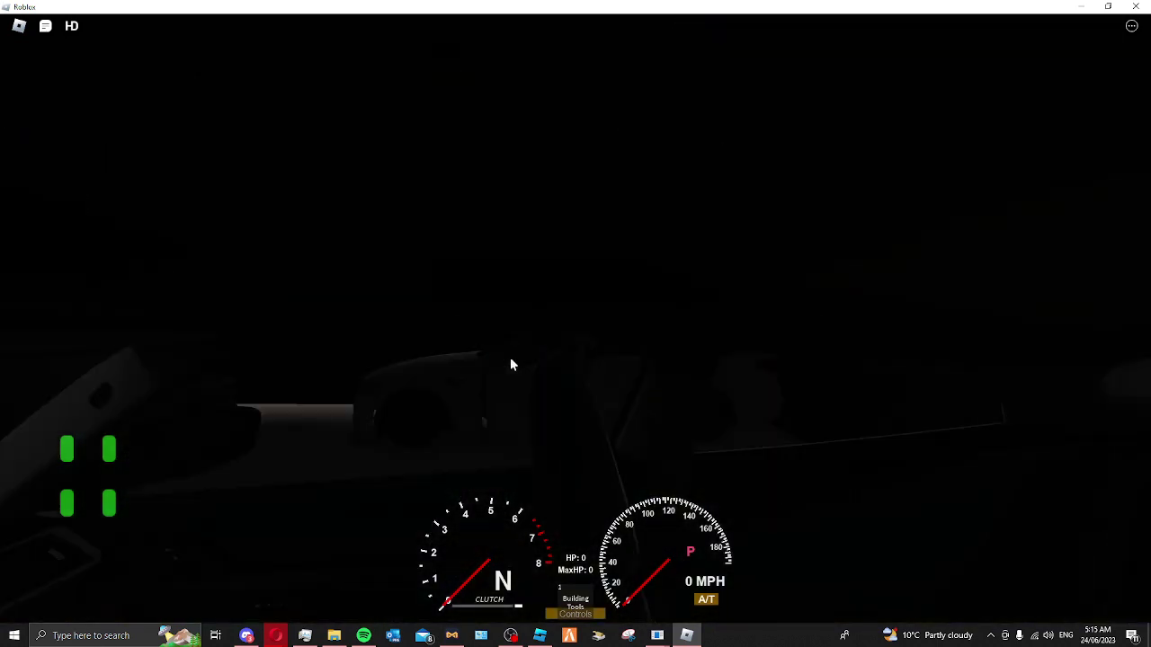
key(w)
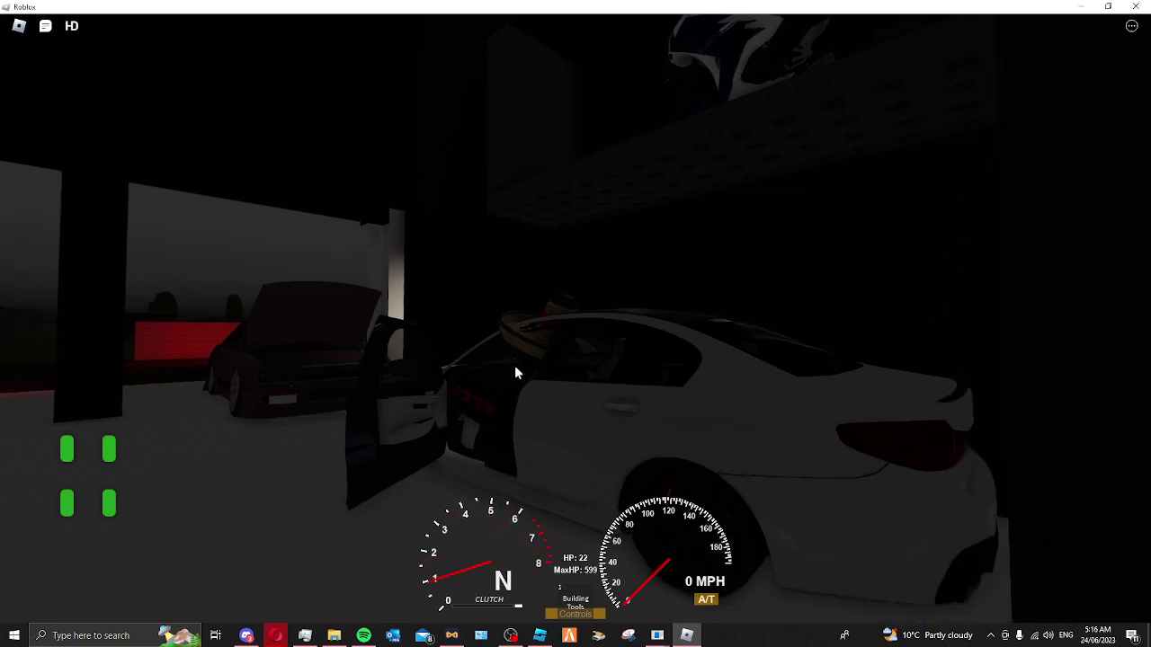
key(e)
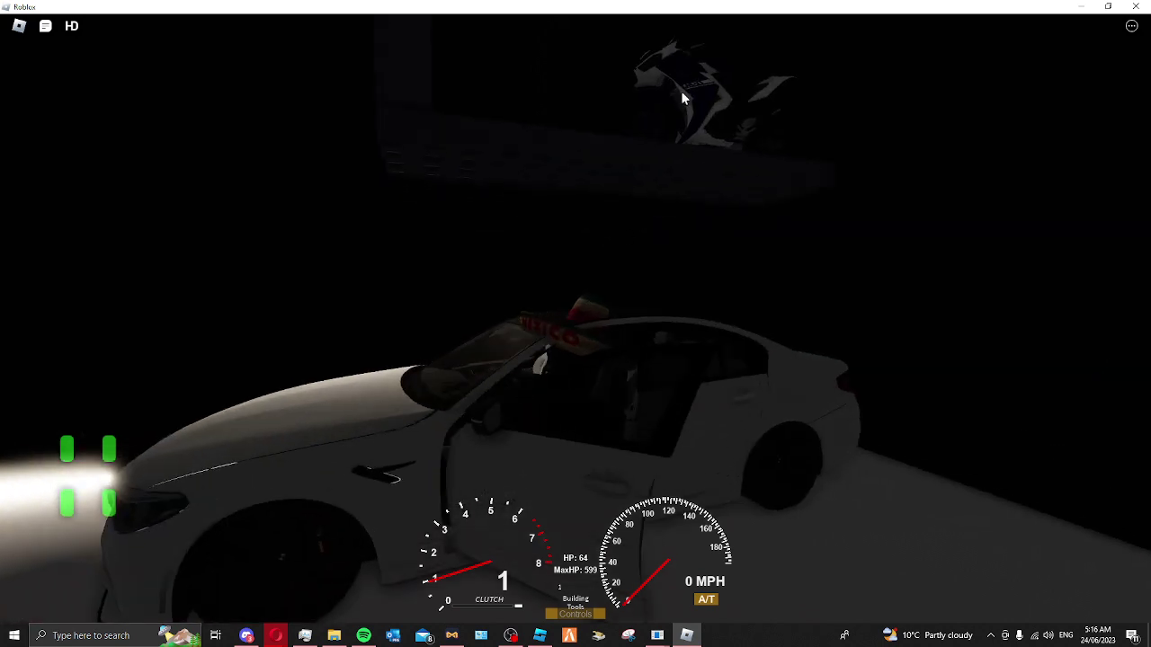
Exit the white BMW, walk around its rear and left side, and re-enter the driver's seat
key(space)
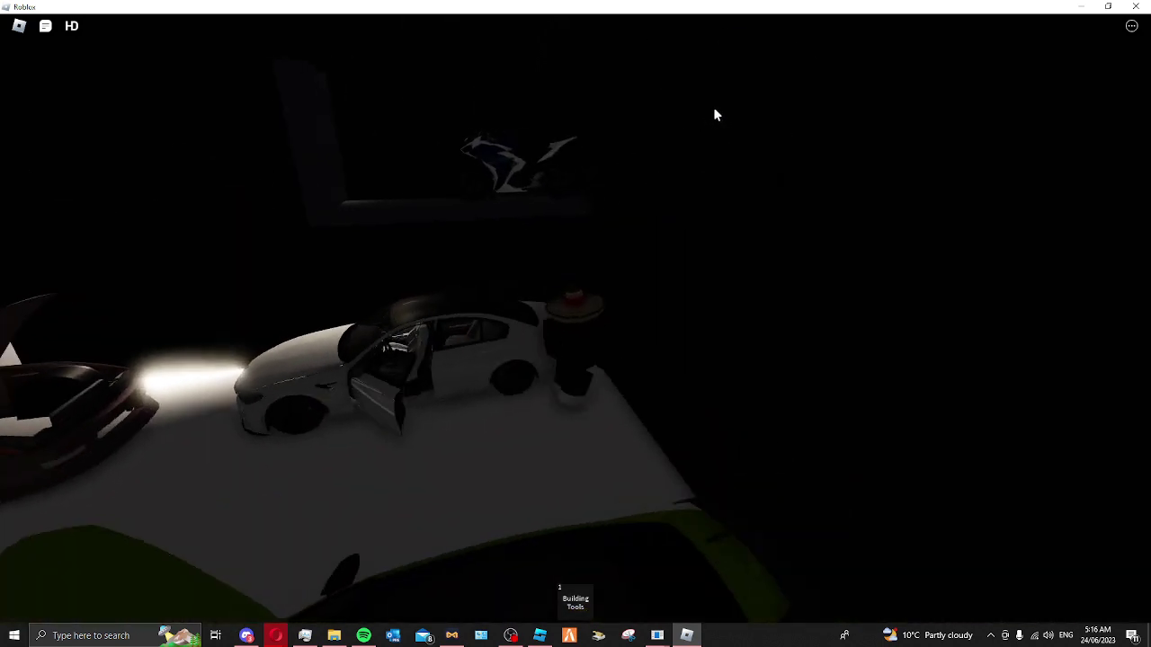
key(e)
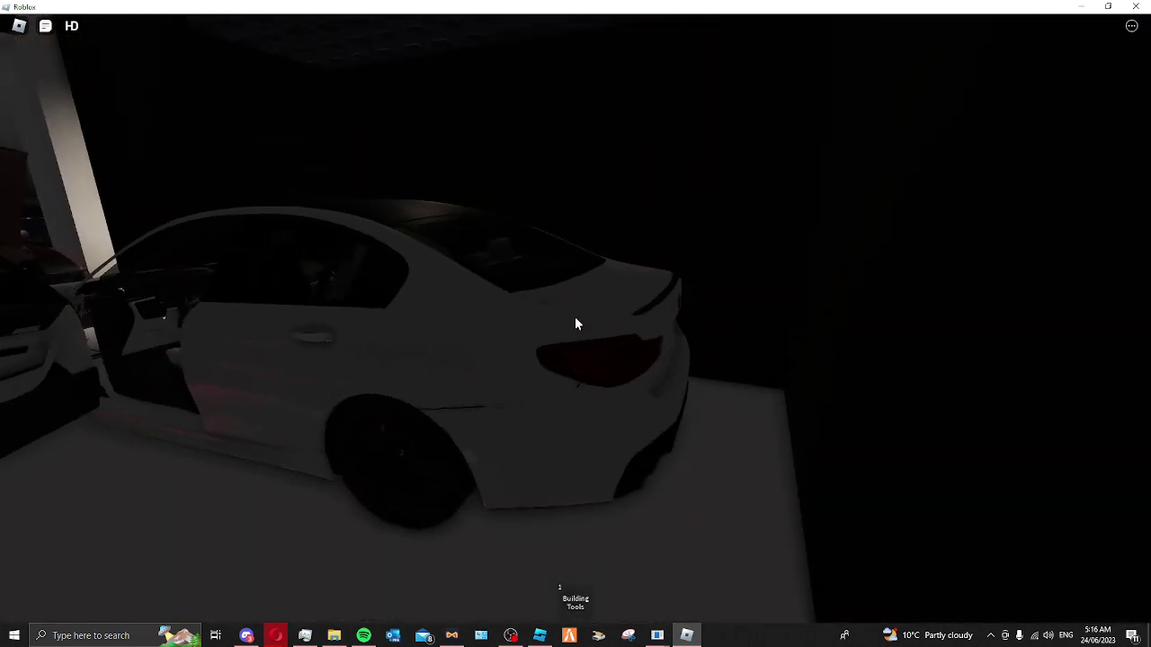
key(w)
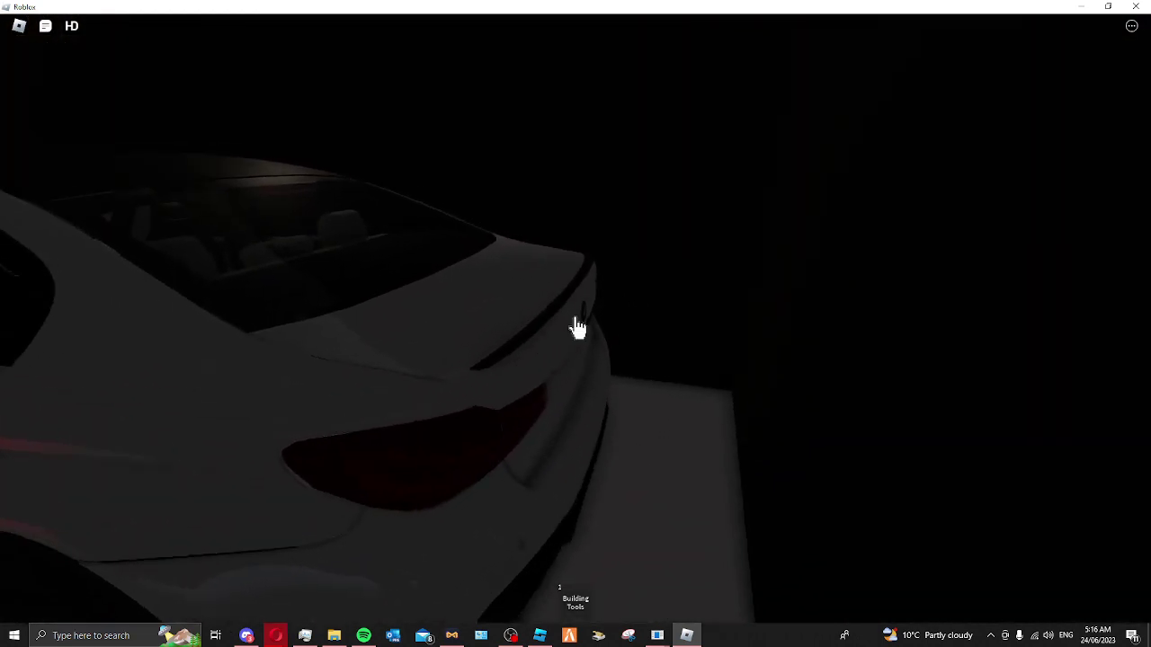
key(w)
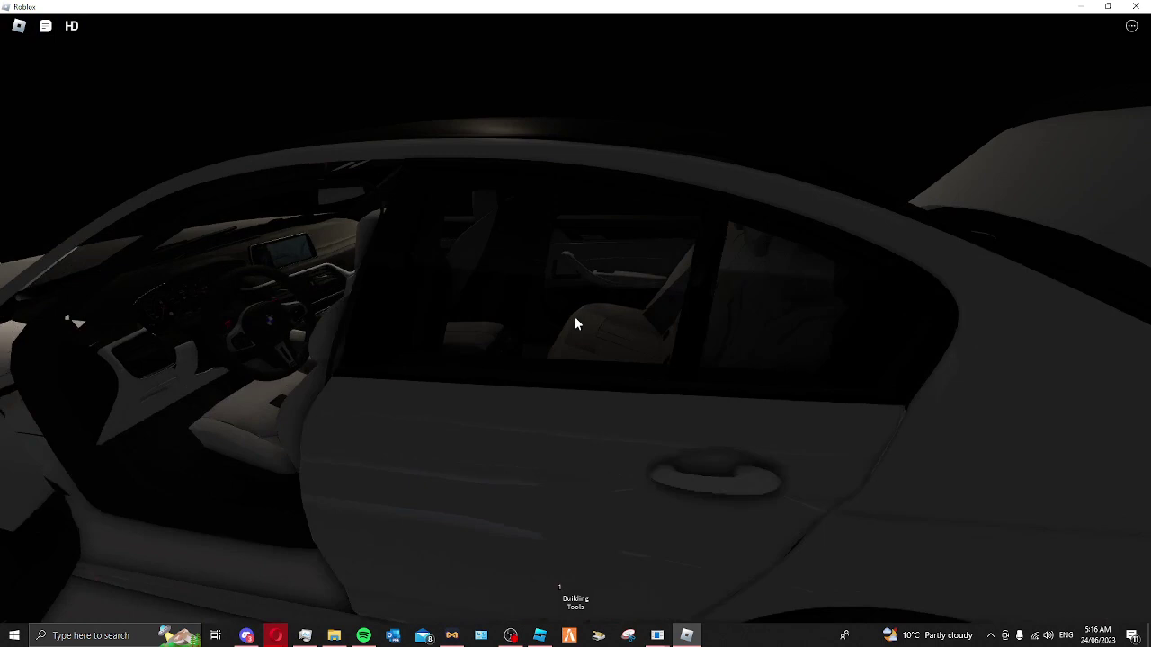
key(w)
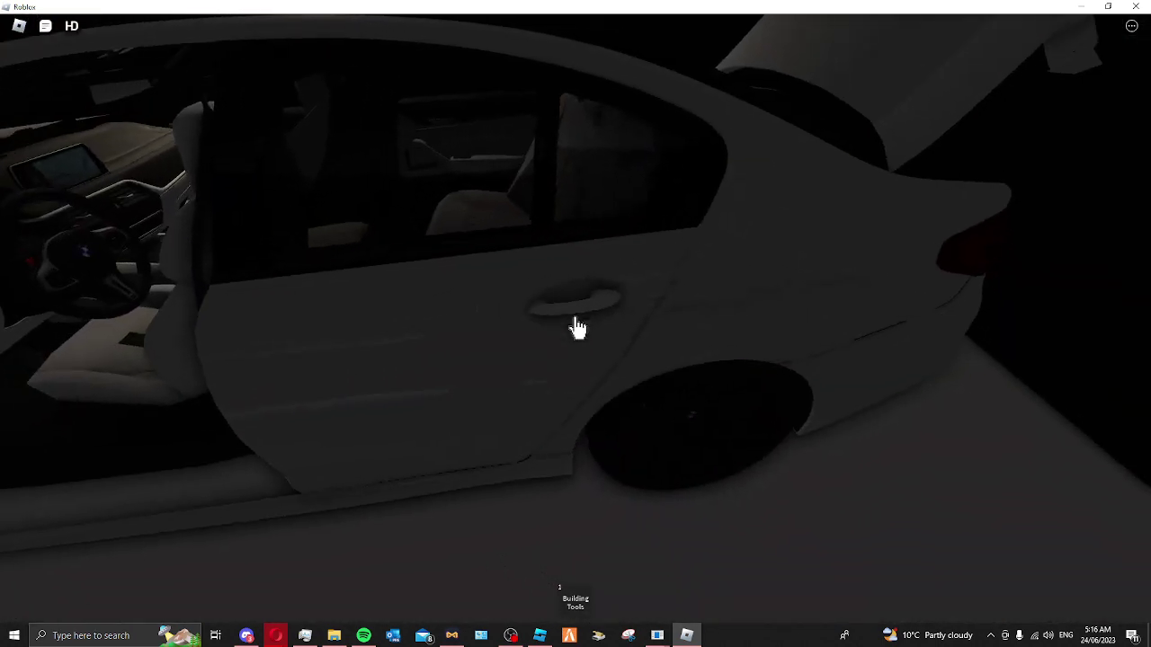
click(576, 328)
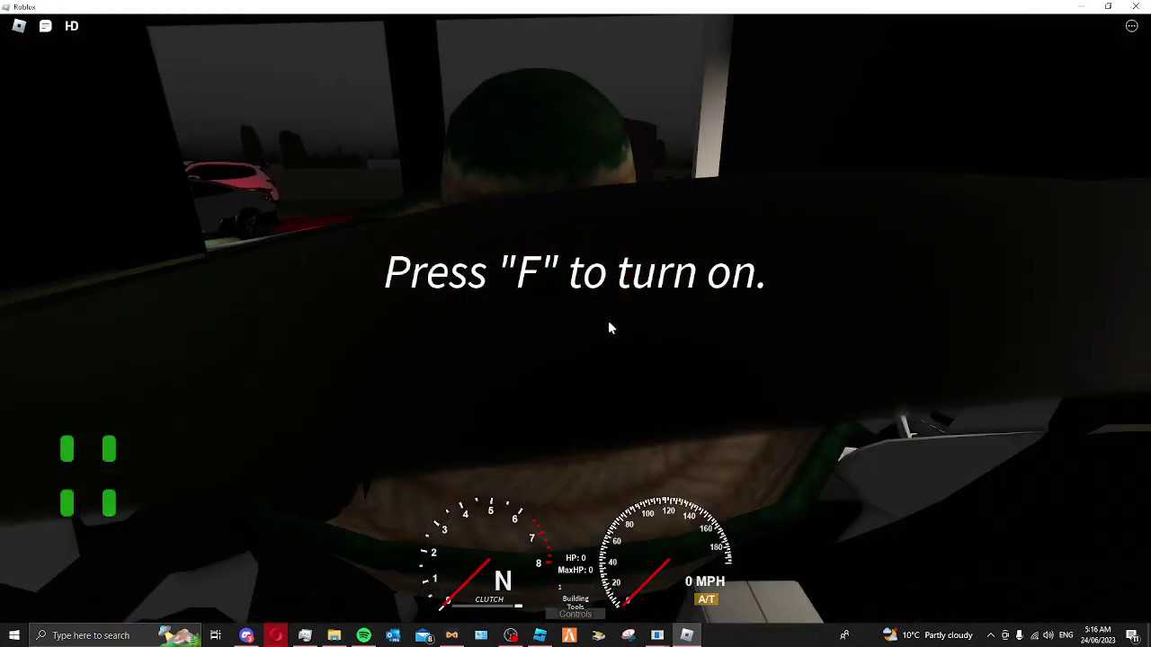
scroll(574, 317, down, 5)
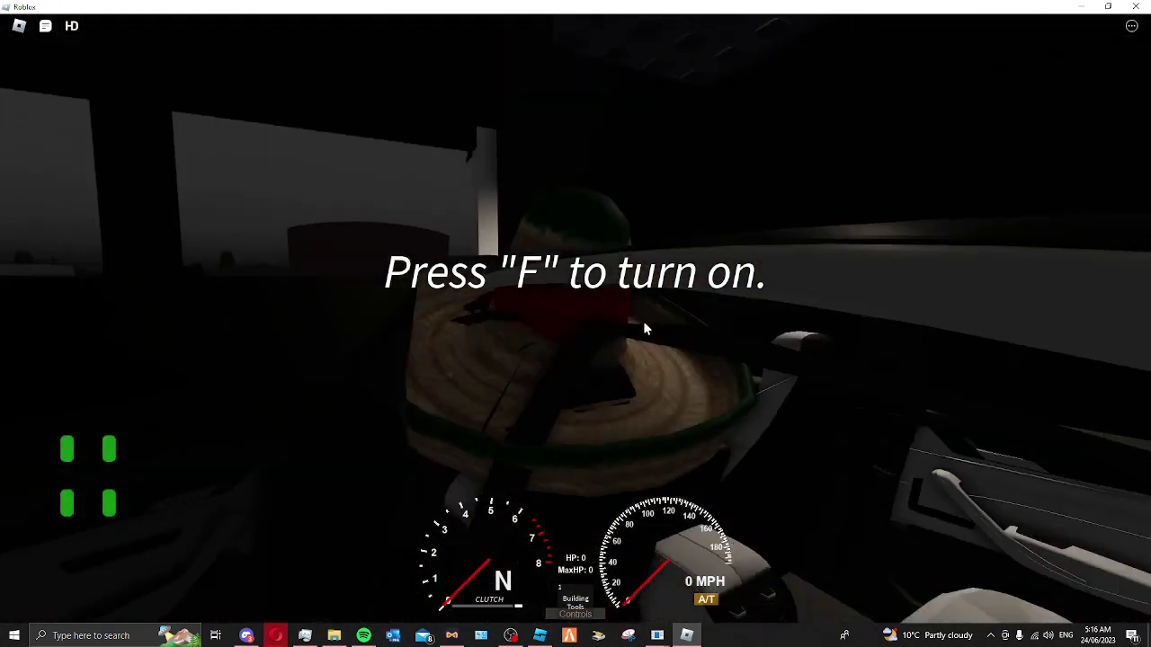
Exit the white BMW and walk past the green car toward the camouflaged BMW
key(space)
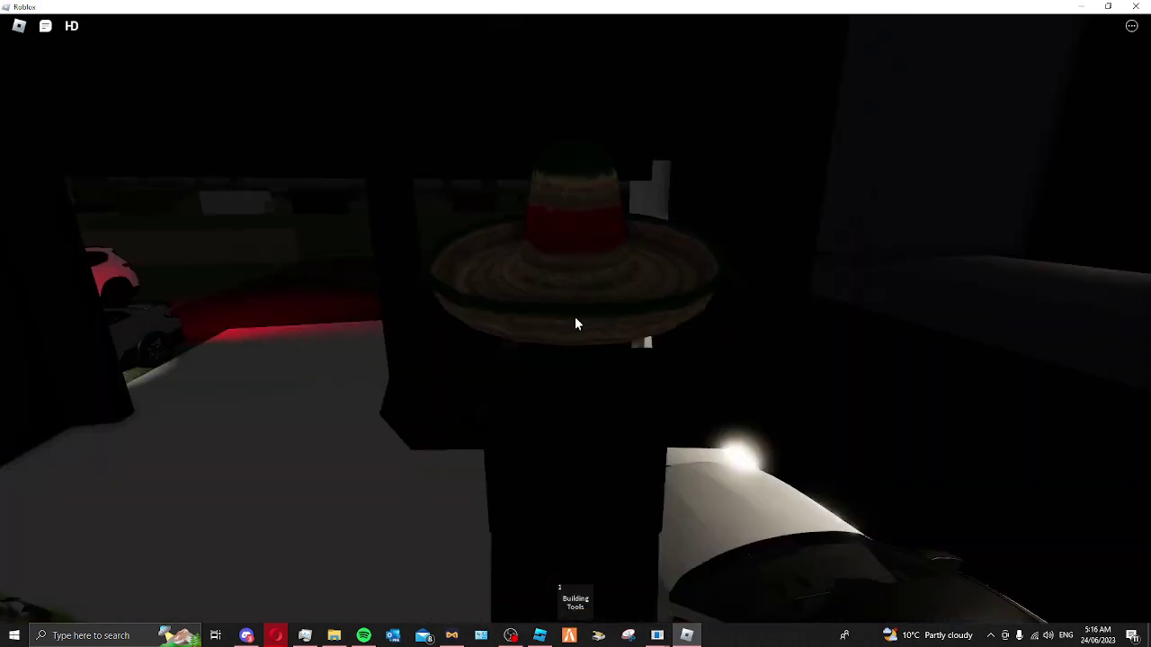
key(w)
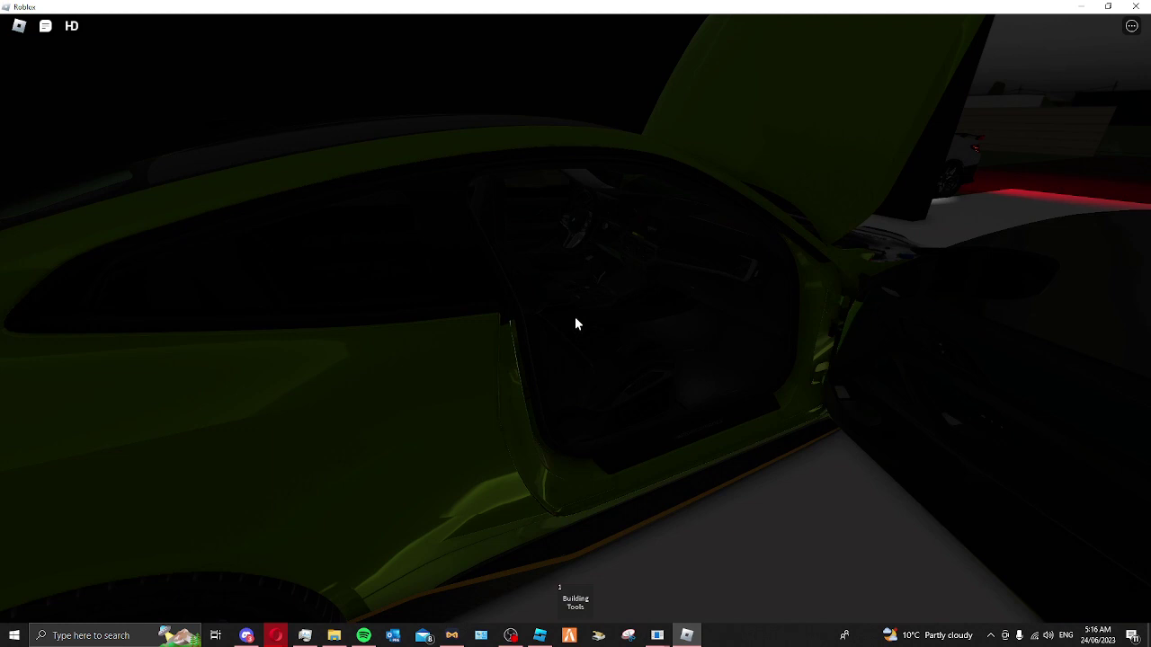
key(w)
key(w)
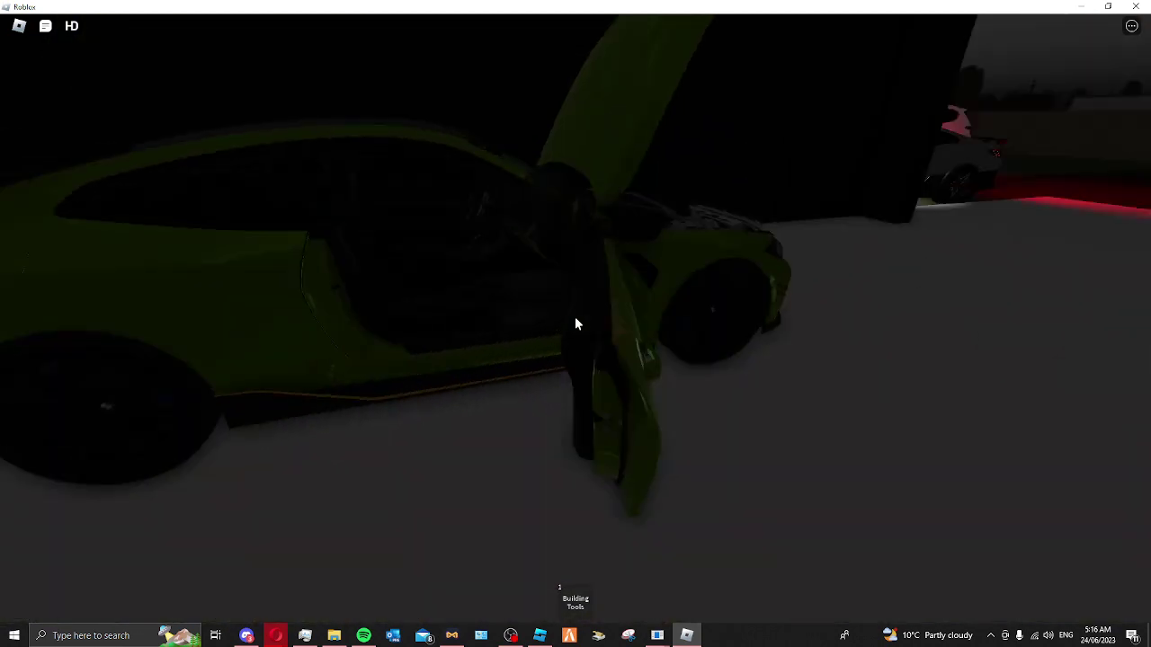
key(w)
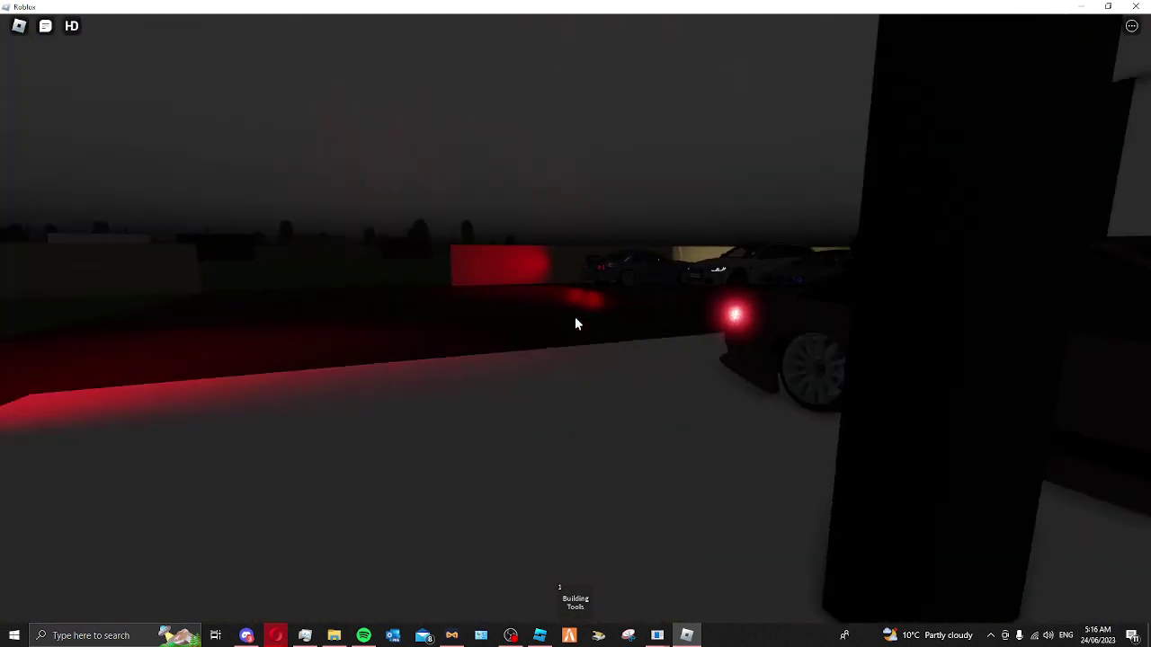
key(w)
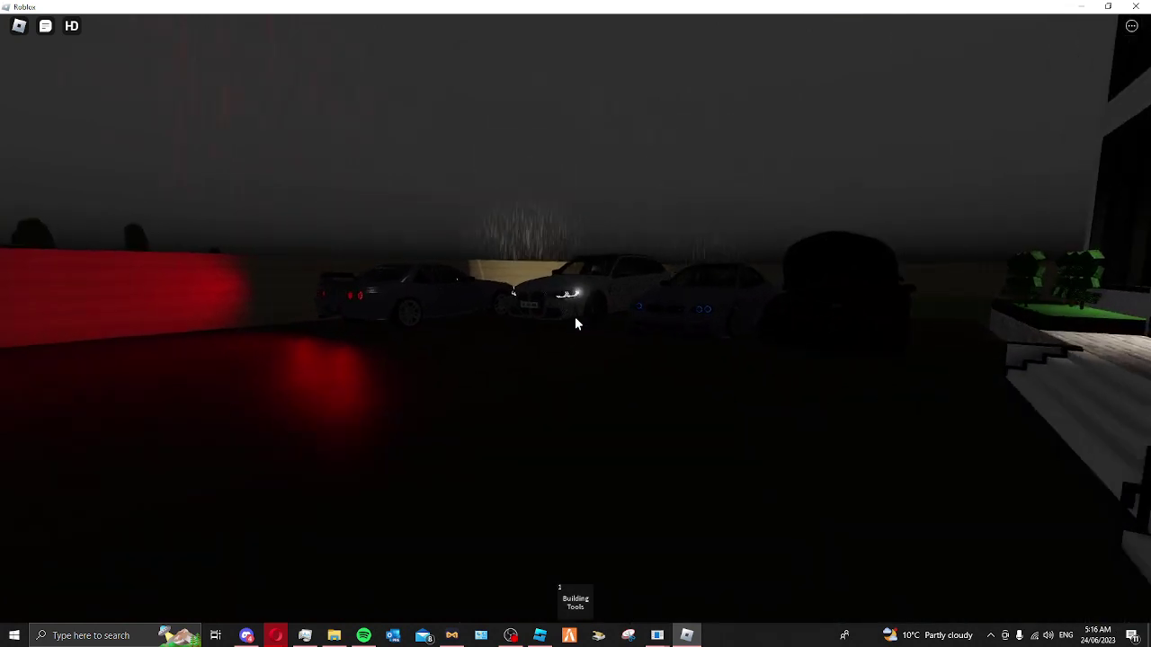
key(w)
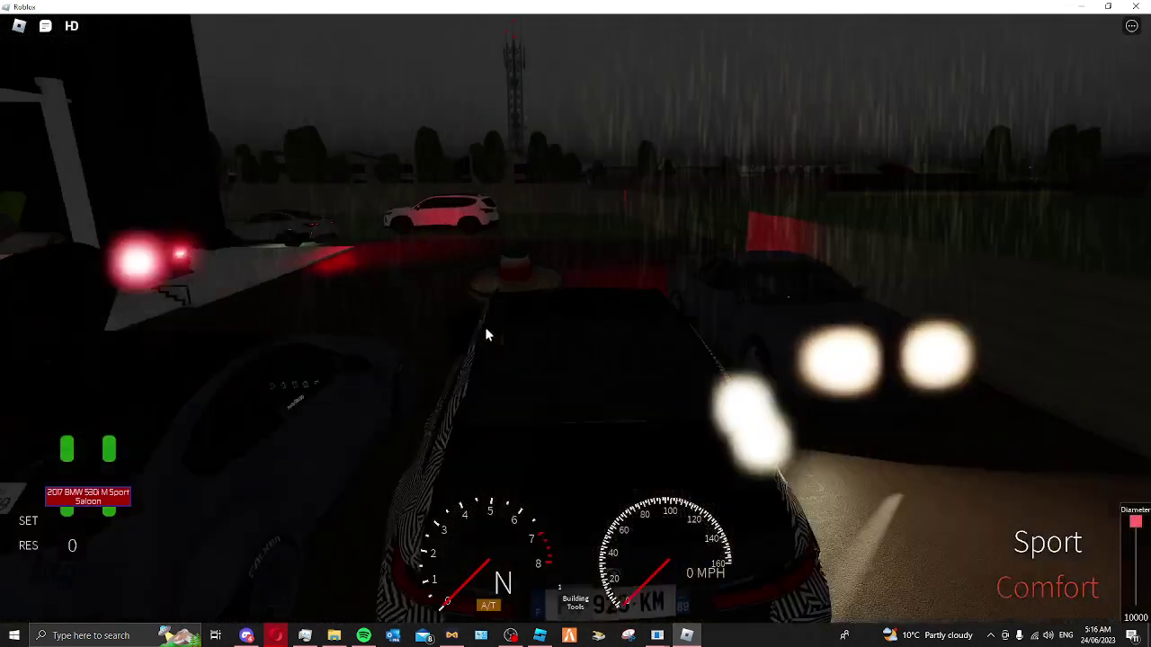
scroll(485, 327, up, 5)
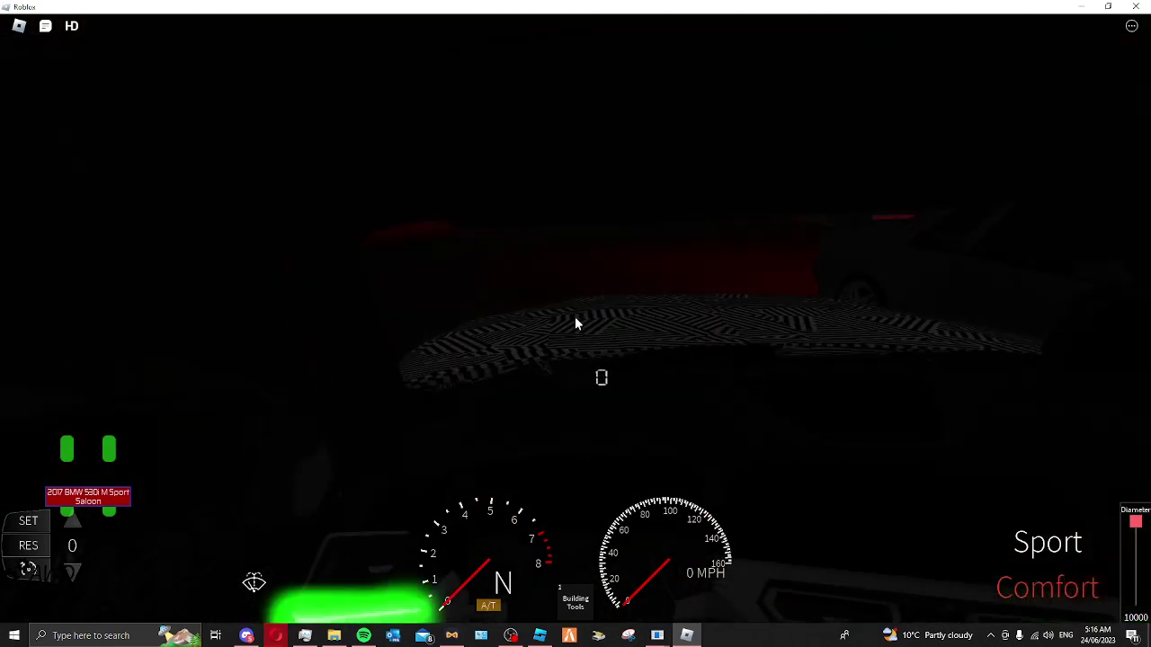
scroll(575, 316, down, 5)
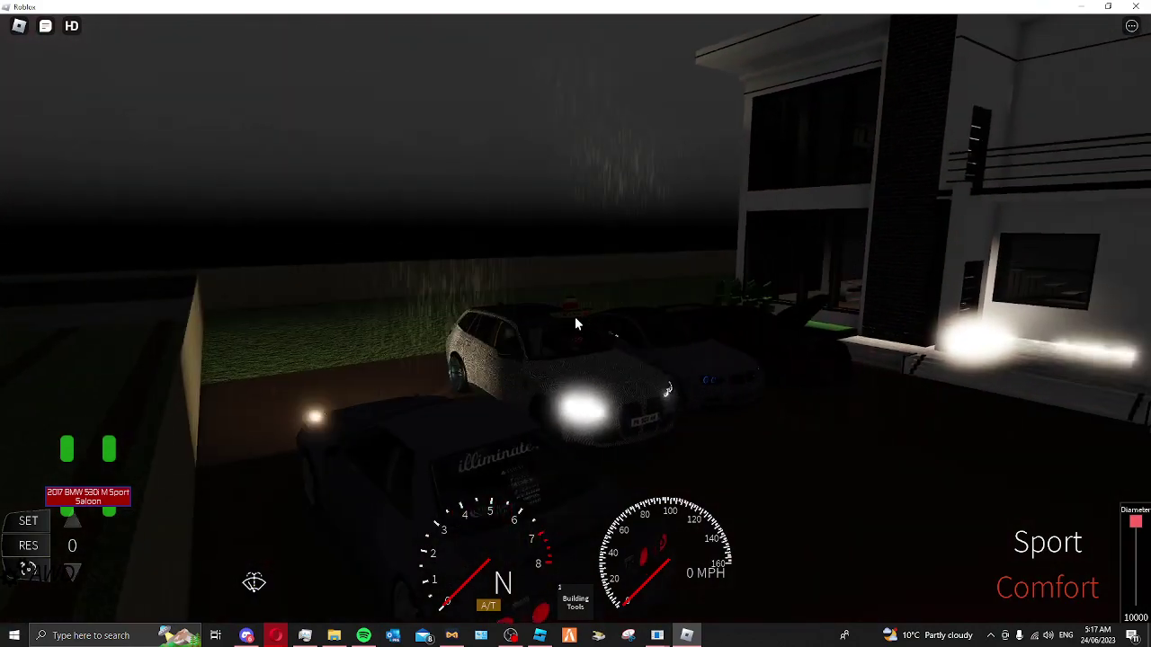
Dismiss the pause menu to return to the driver's view in the rain
key(Escape)
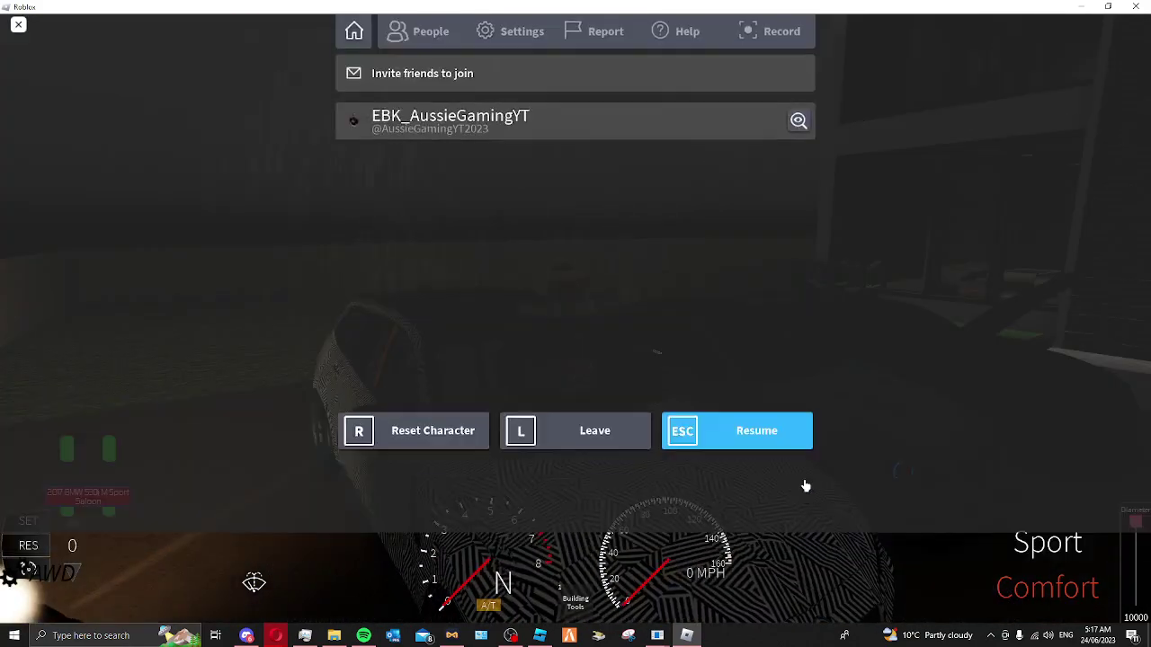
key(Escape)
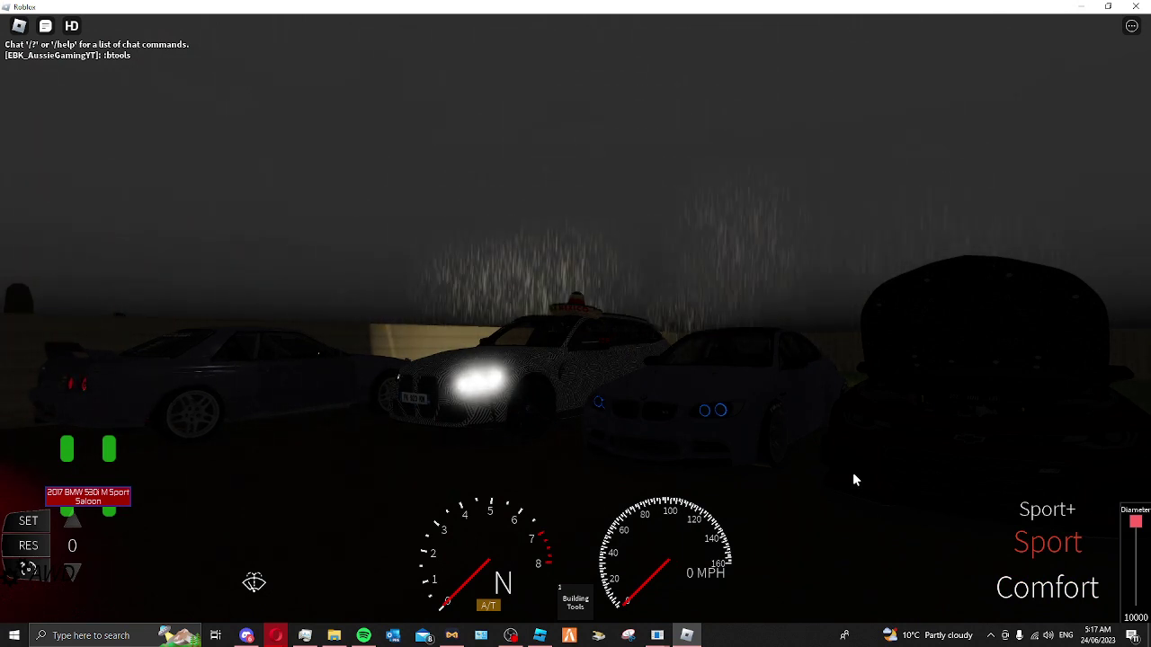
scroll(827, 476, up, 2)
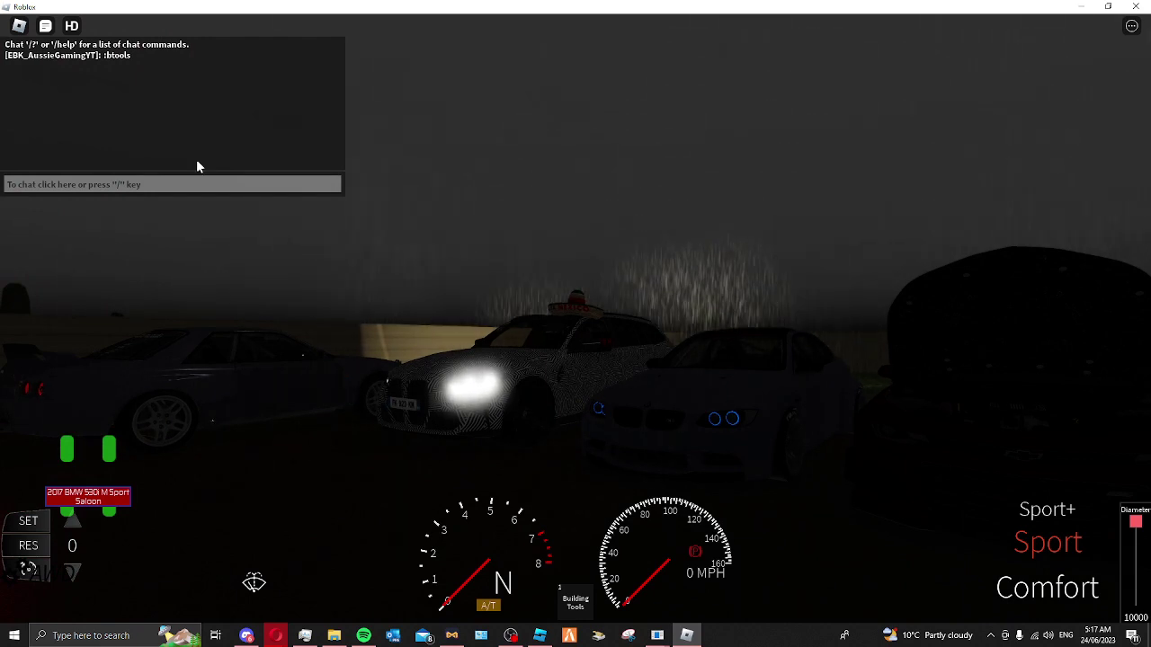
Switch the camouflaged BMW to manual shifting and set its cruise control to 76
key(m)
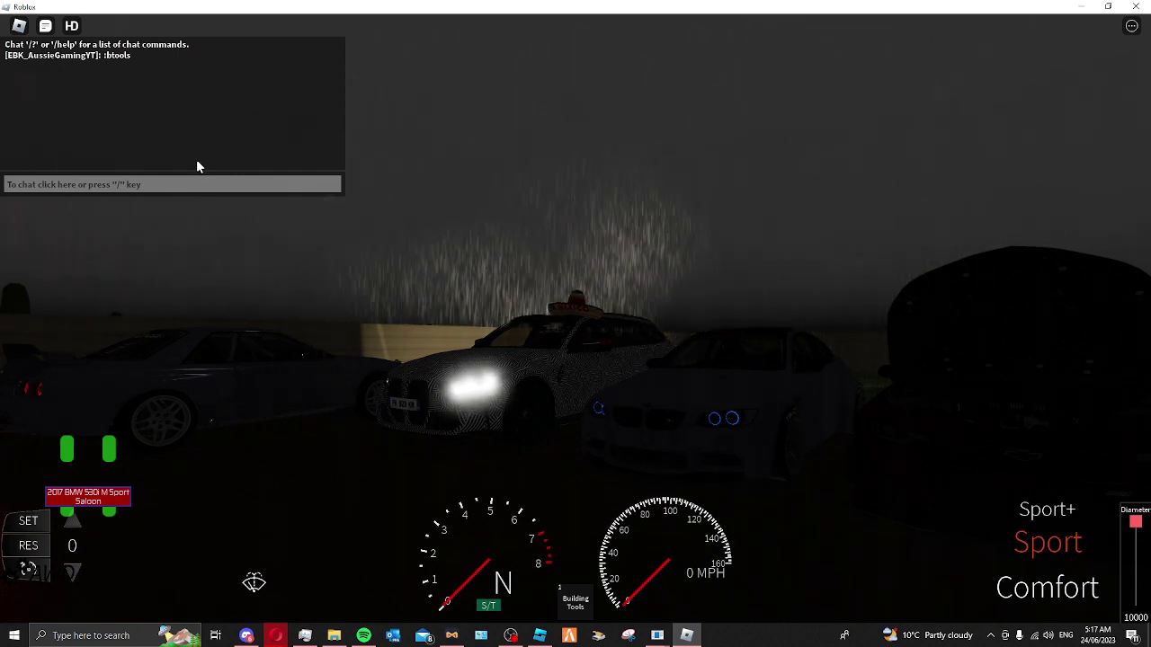
key(Tab)
key(Tab)
key(grave)
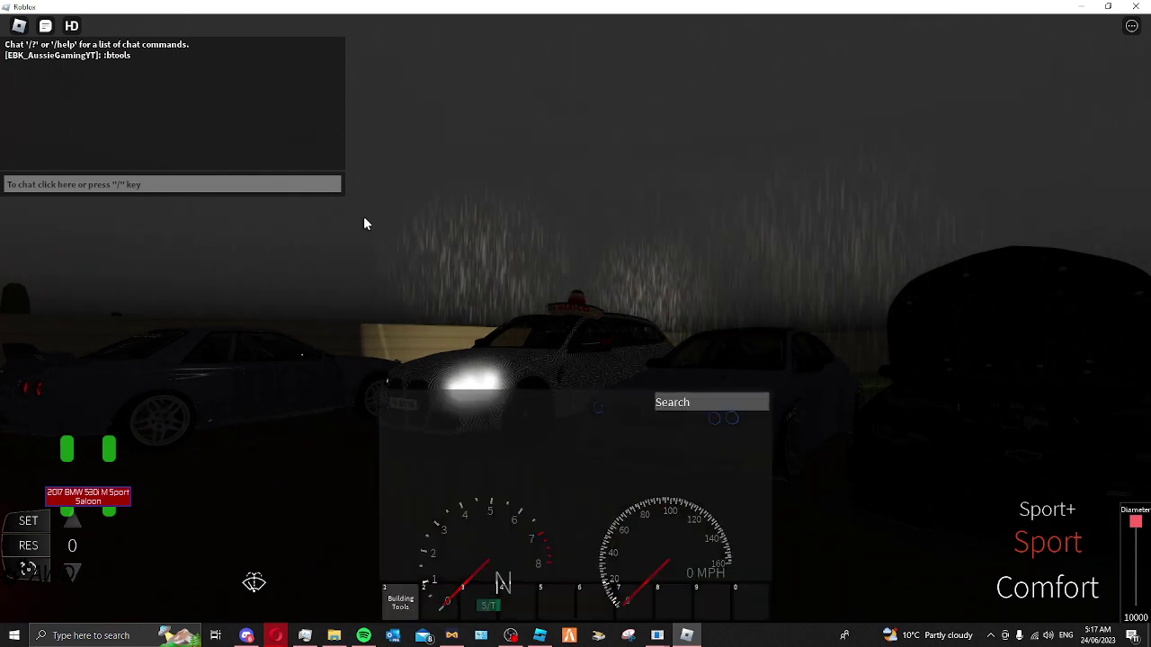
key(grave)
key(1)
key(1)
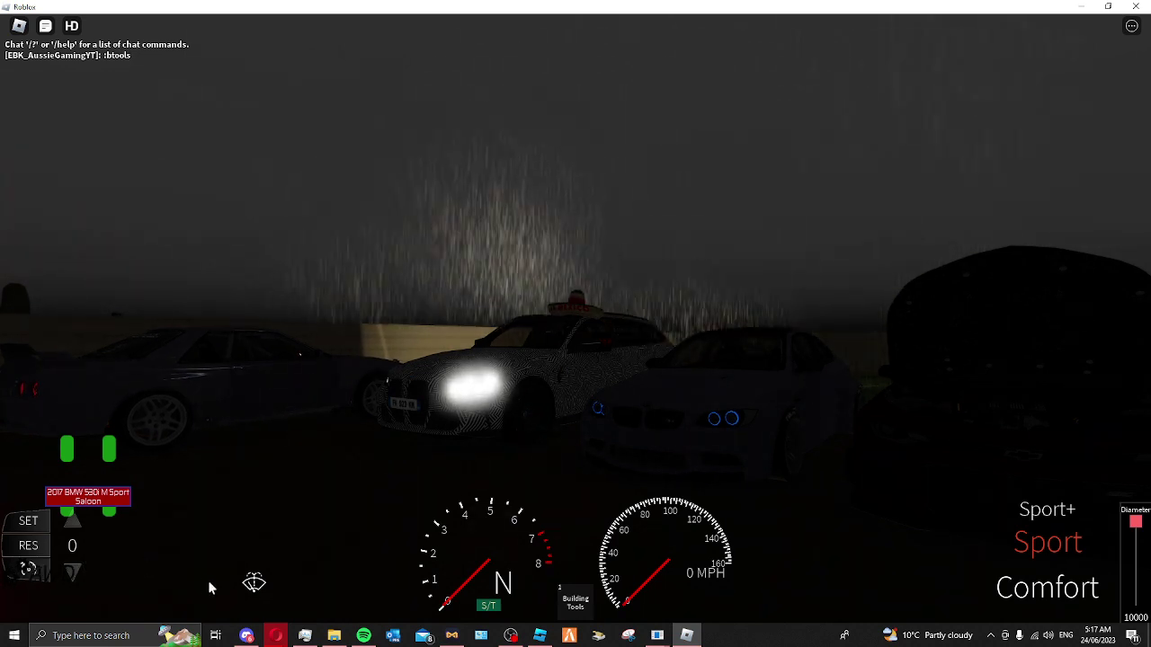
click(30, 539)
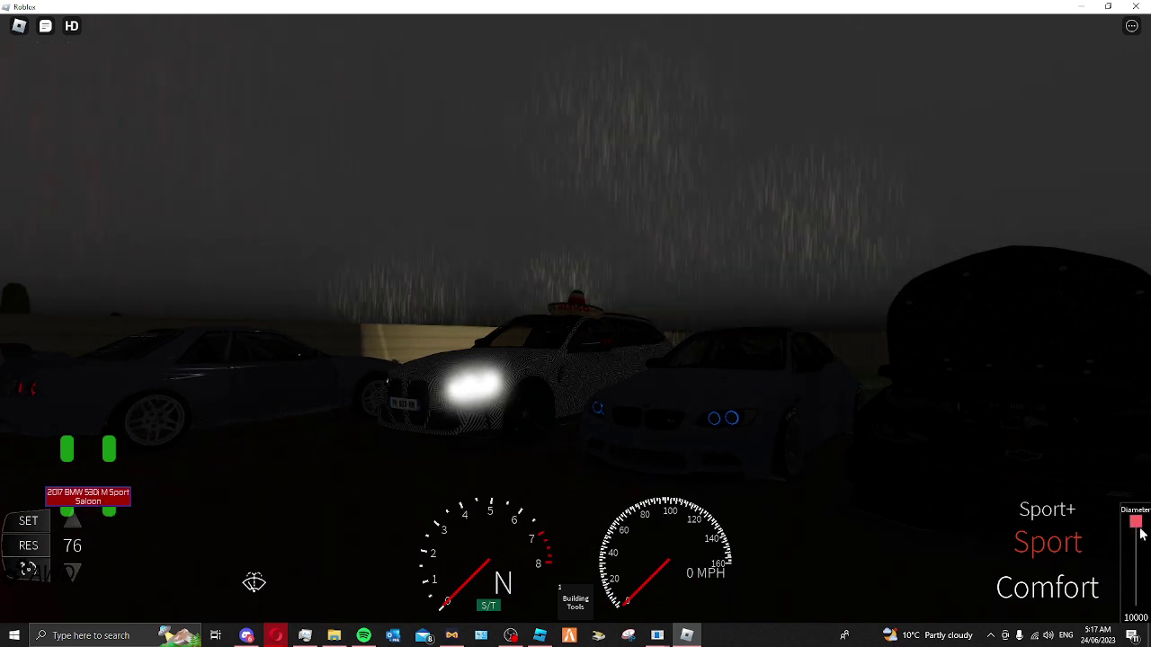
Leave the BMW and walk between the parked cars into the dark car
key(space)
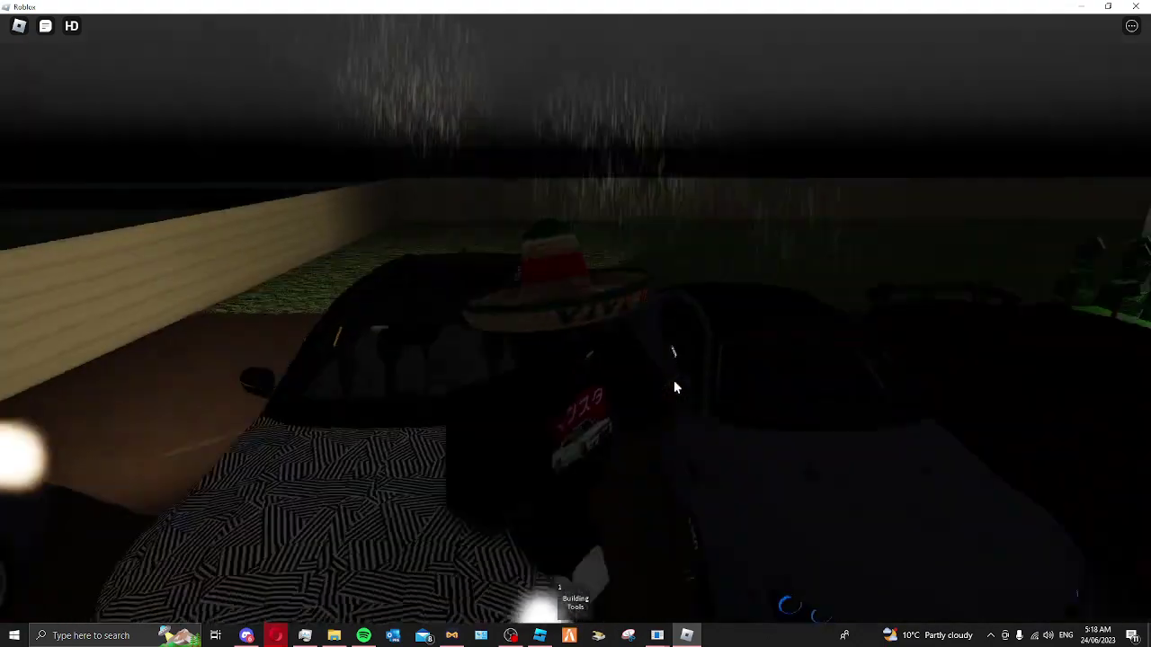
key(w)
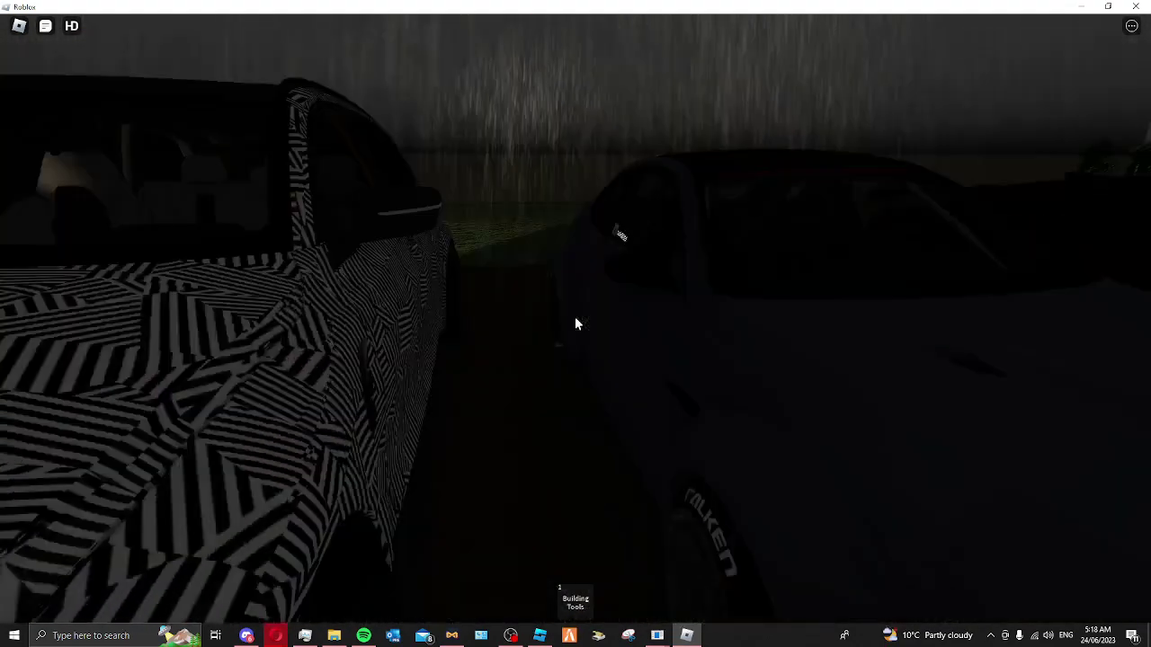
key(w)
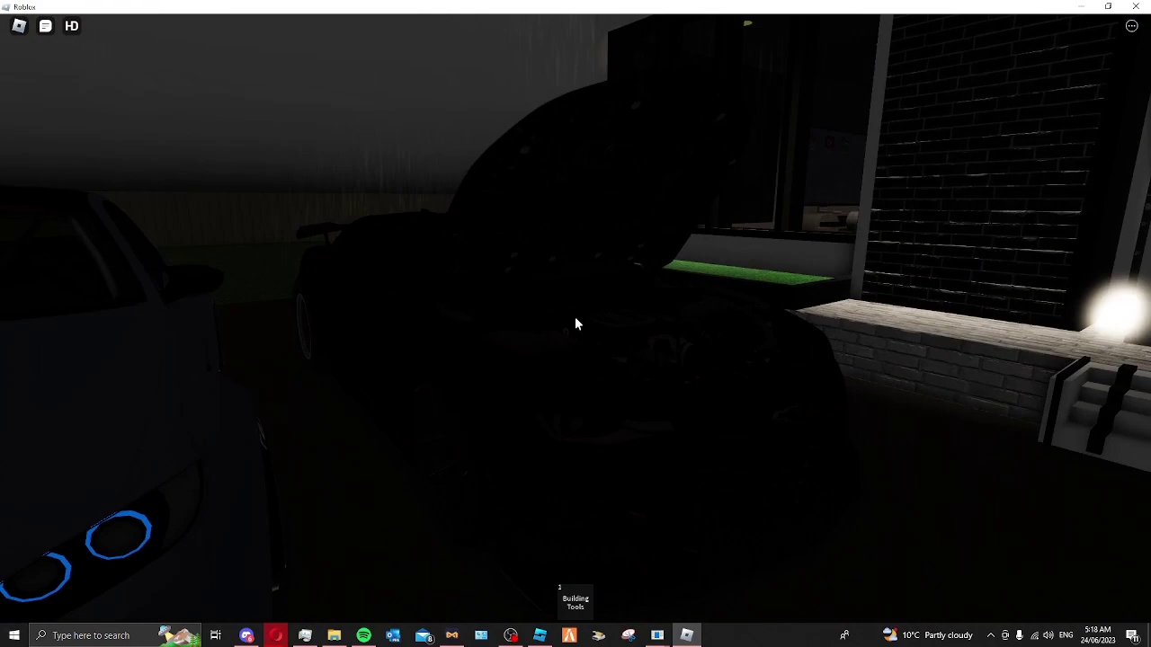
key(a)
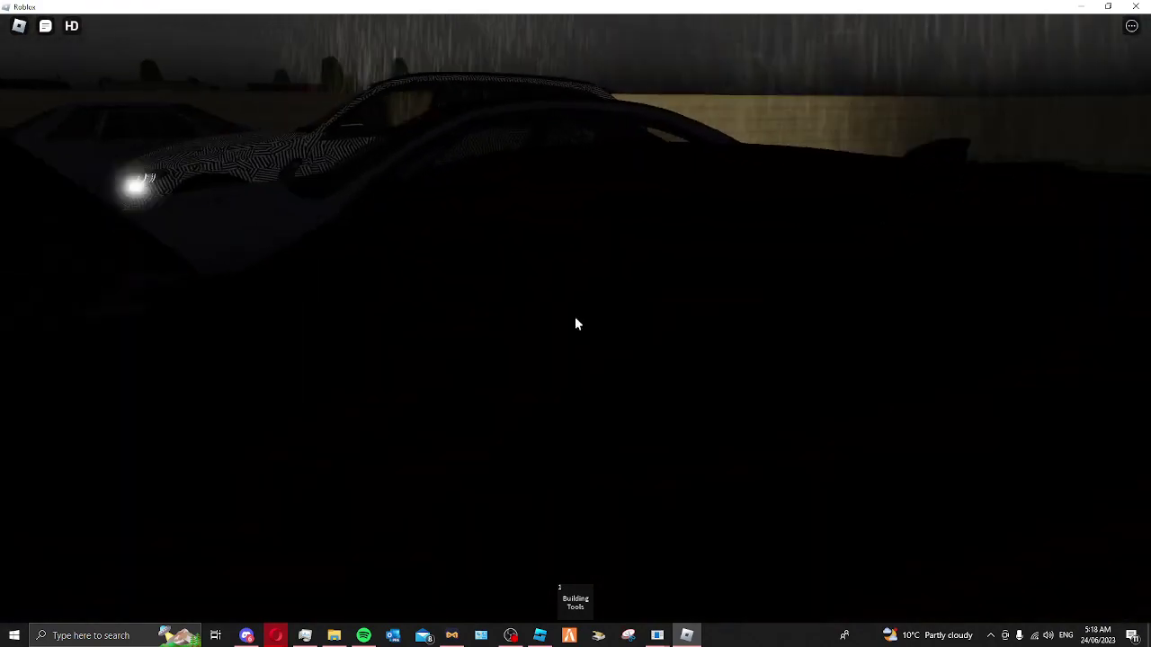
key(e)
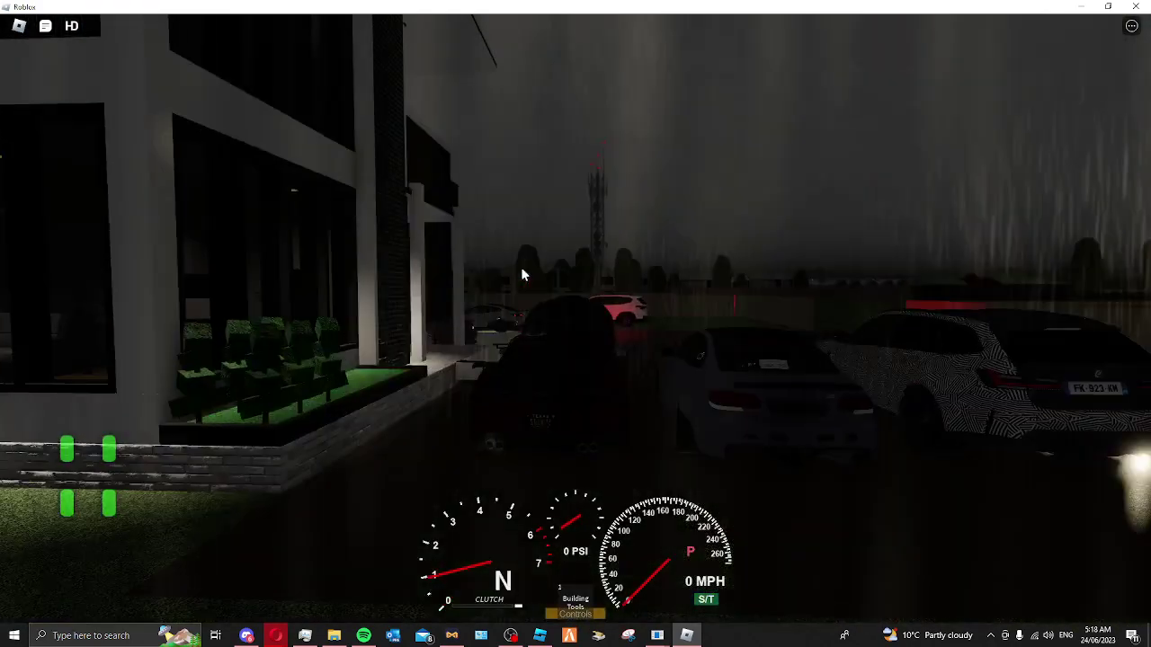
Rev the dark car with different camera views, turn on its headlights, then exit
key(w)
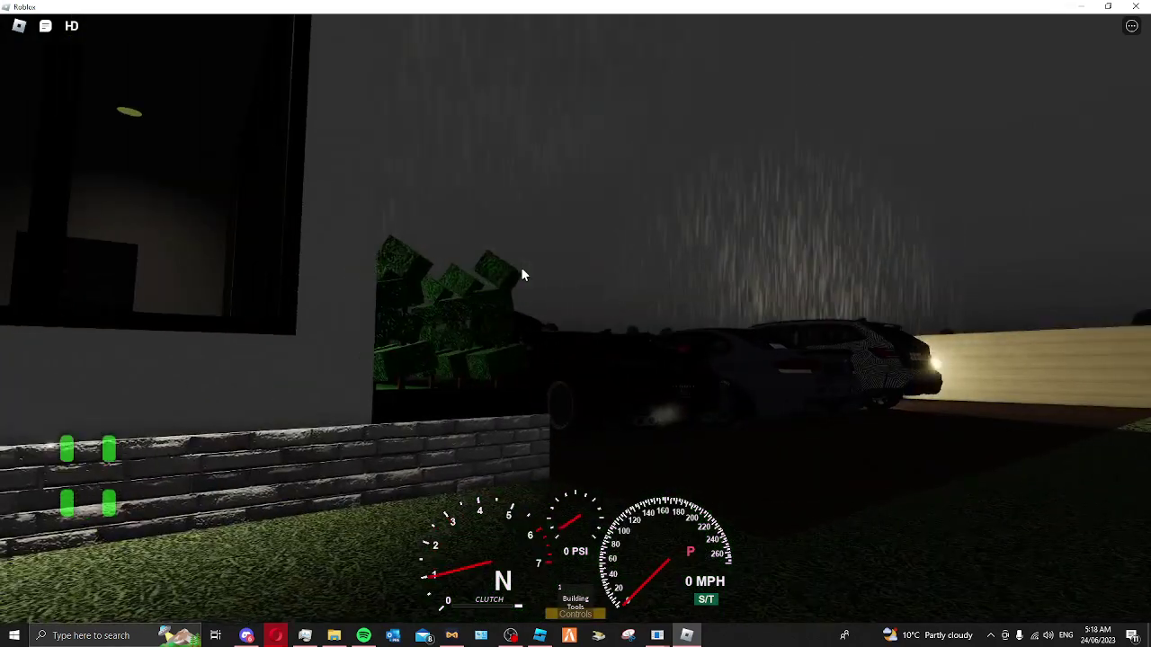
key(w)
key(v)
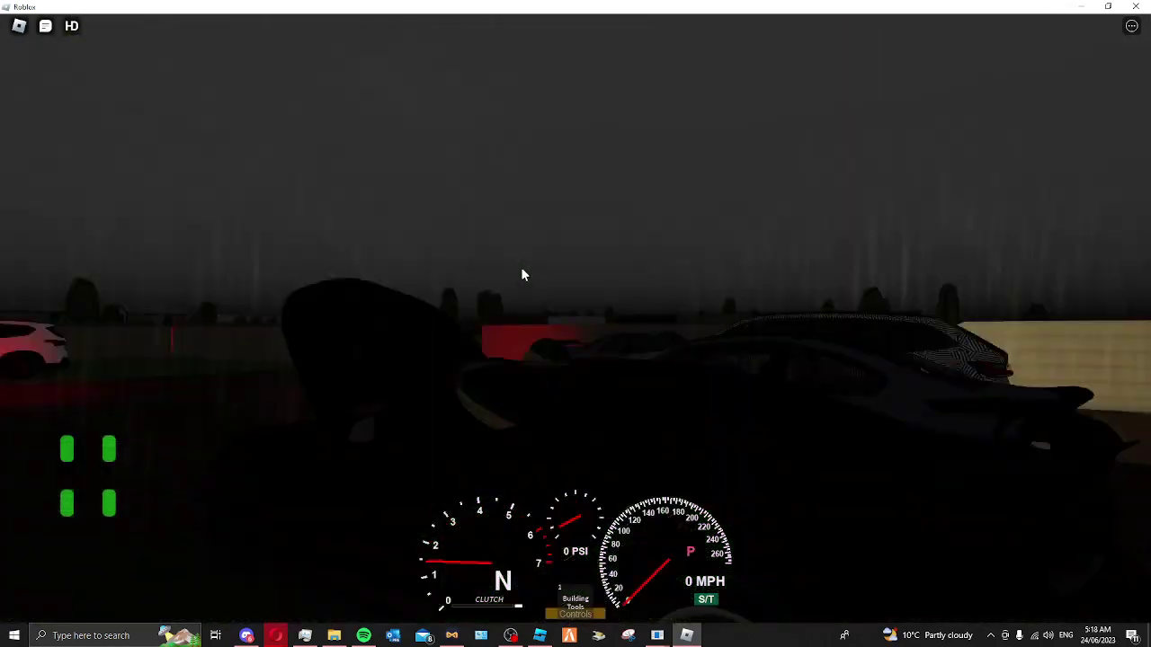
key(v)
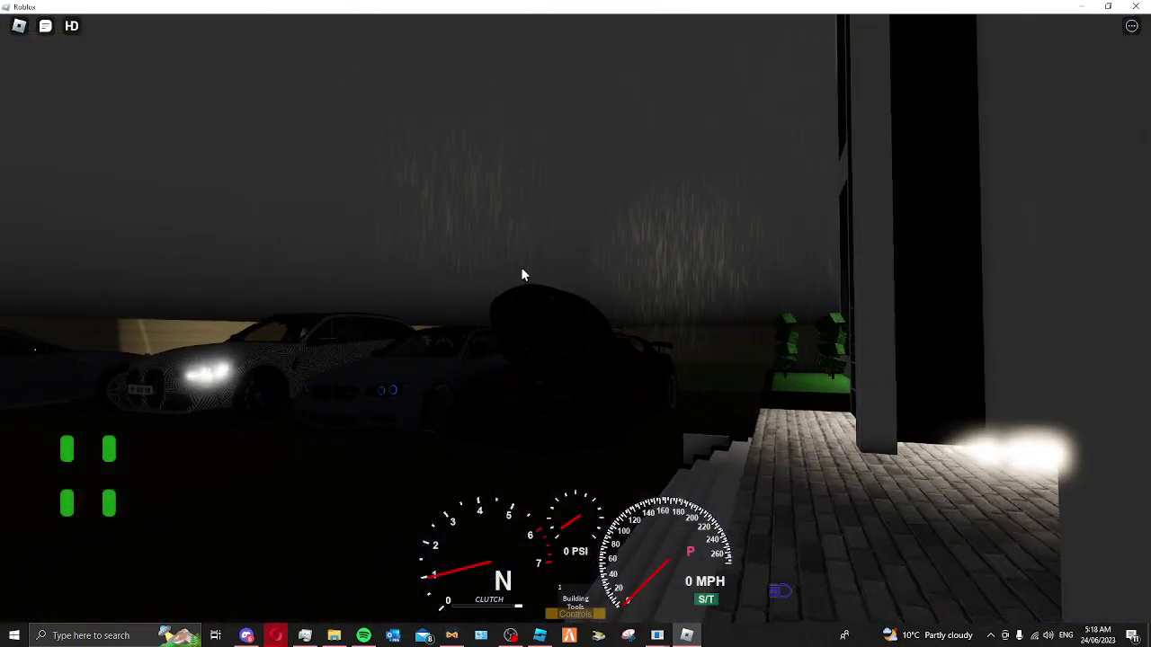
key(l)
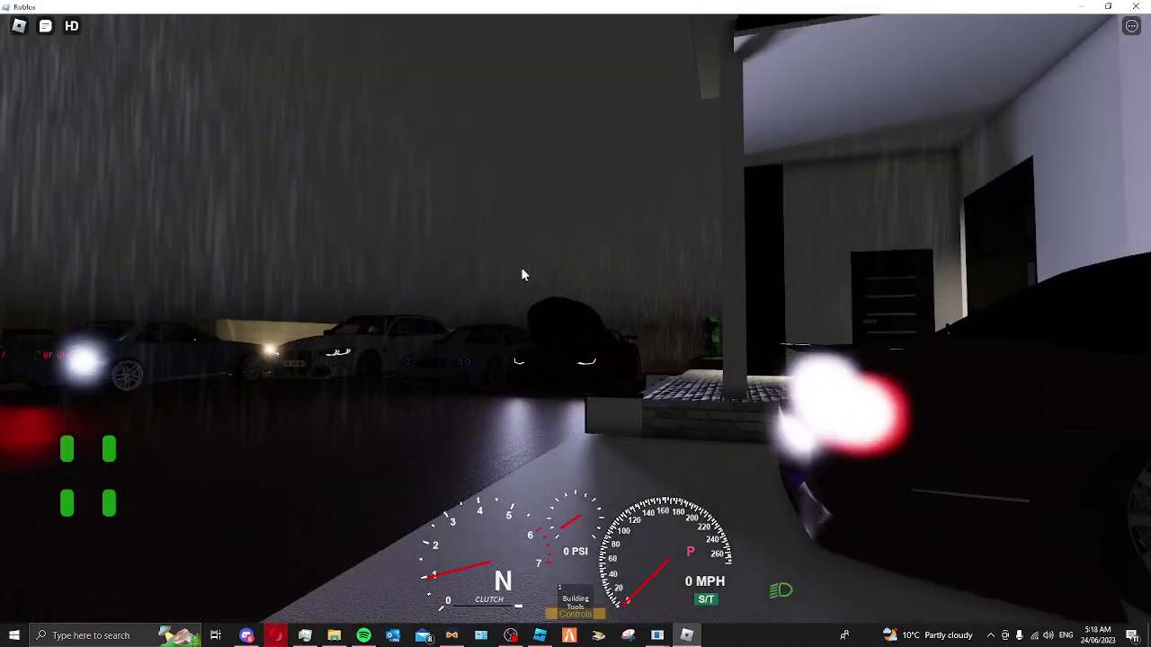
key(v)
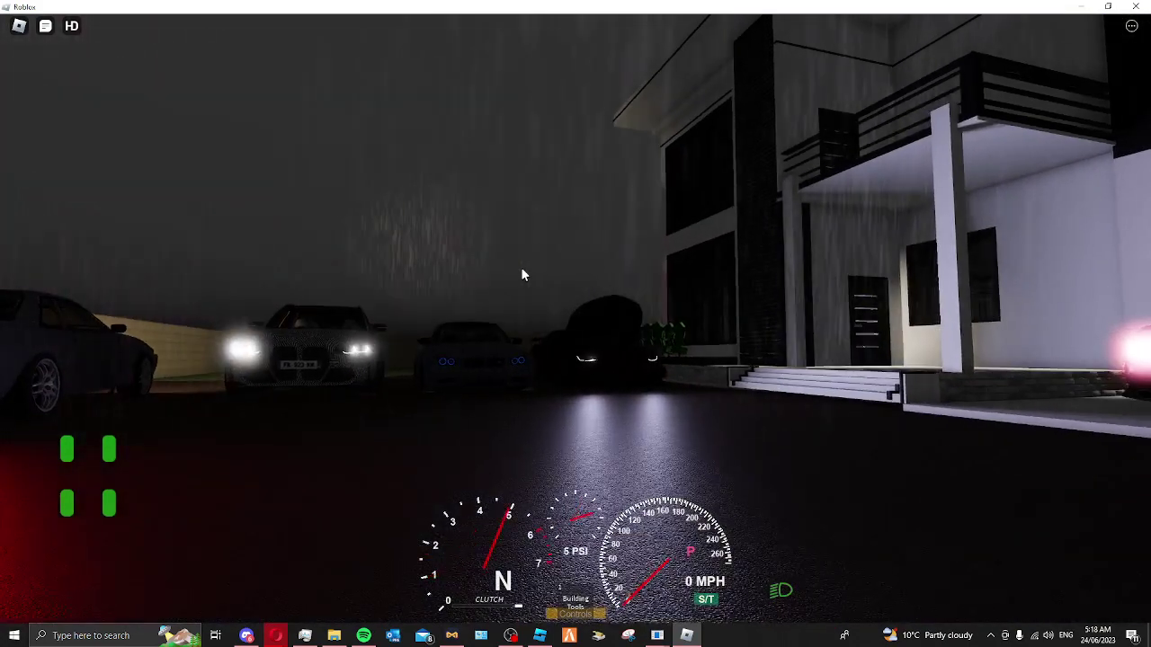
key(w)
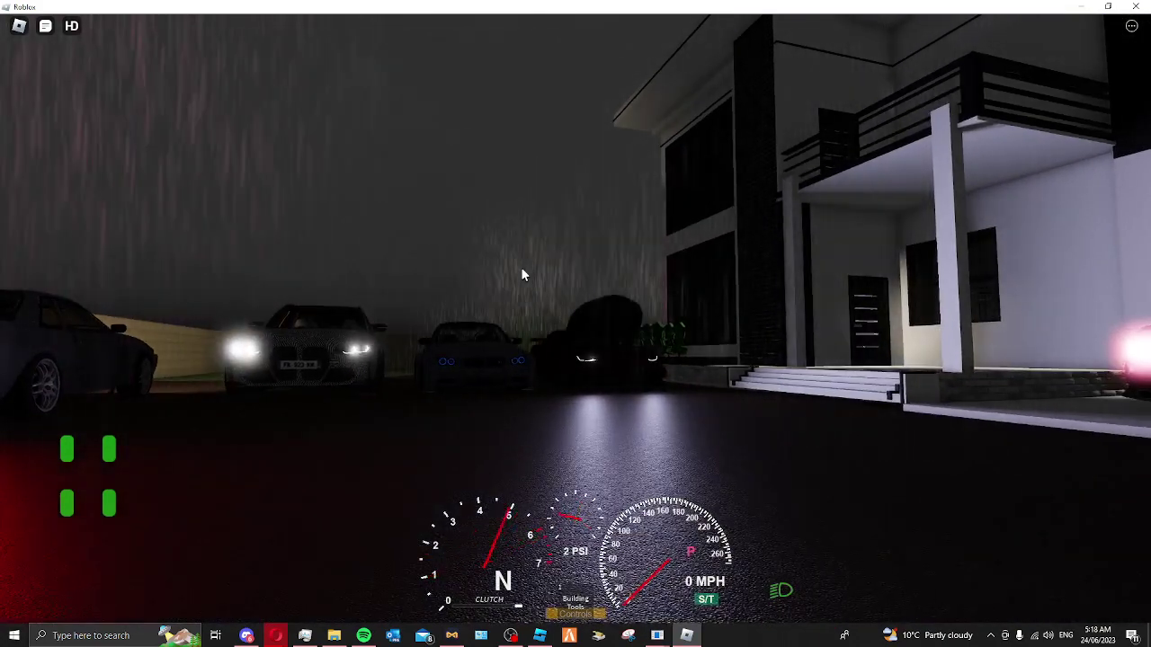
key(space)
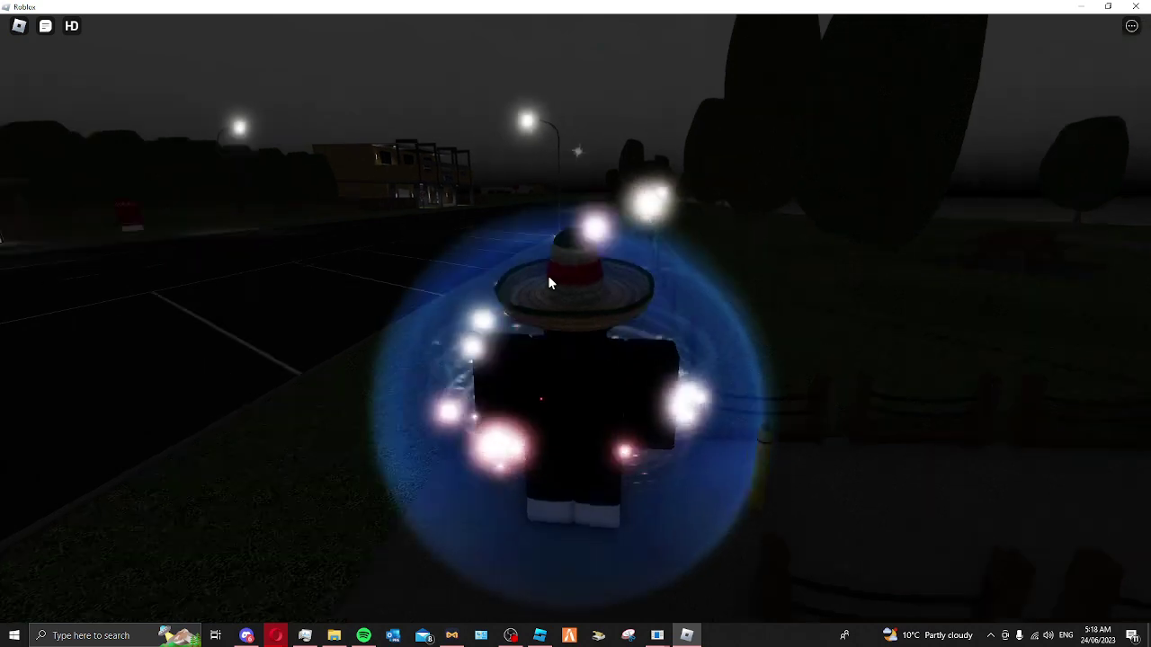
scroll(550, 283, down, 5)
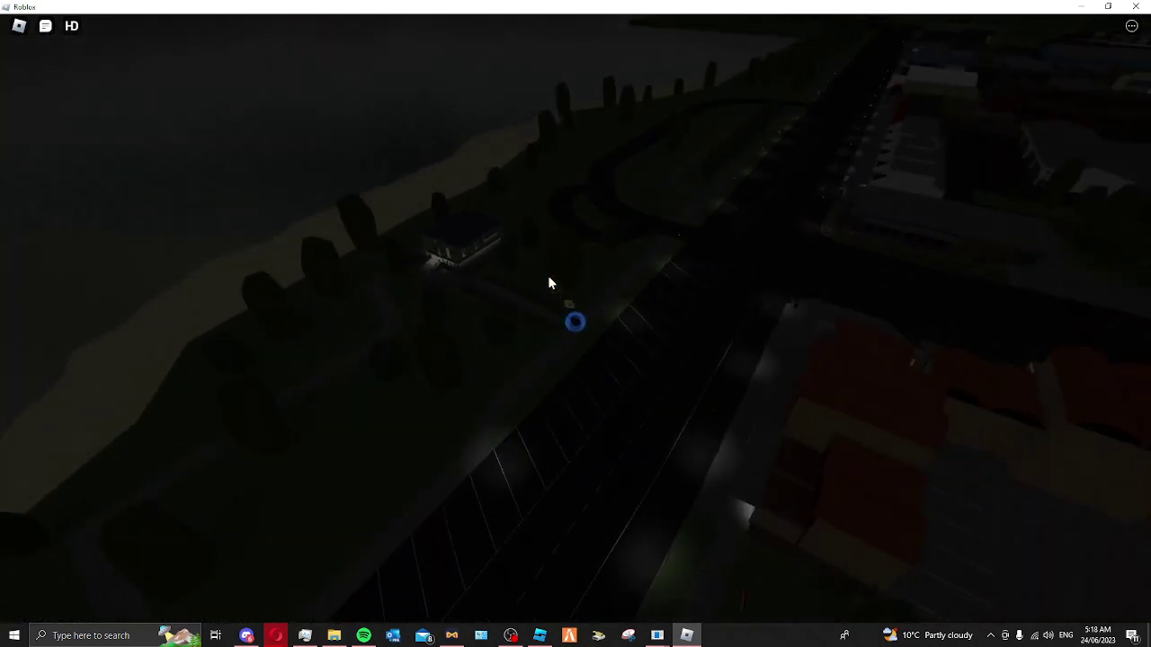
scroll(550, 283, up, 3)
scroll(549, 284, up, 2)
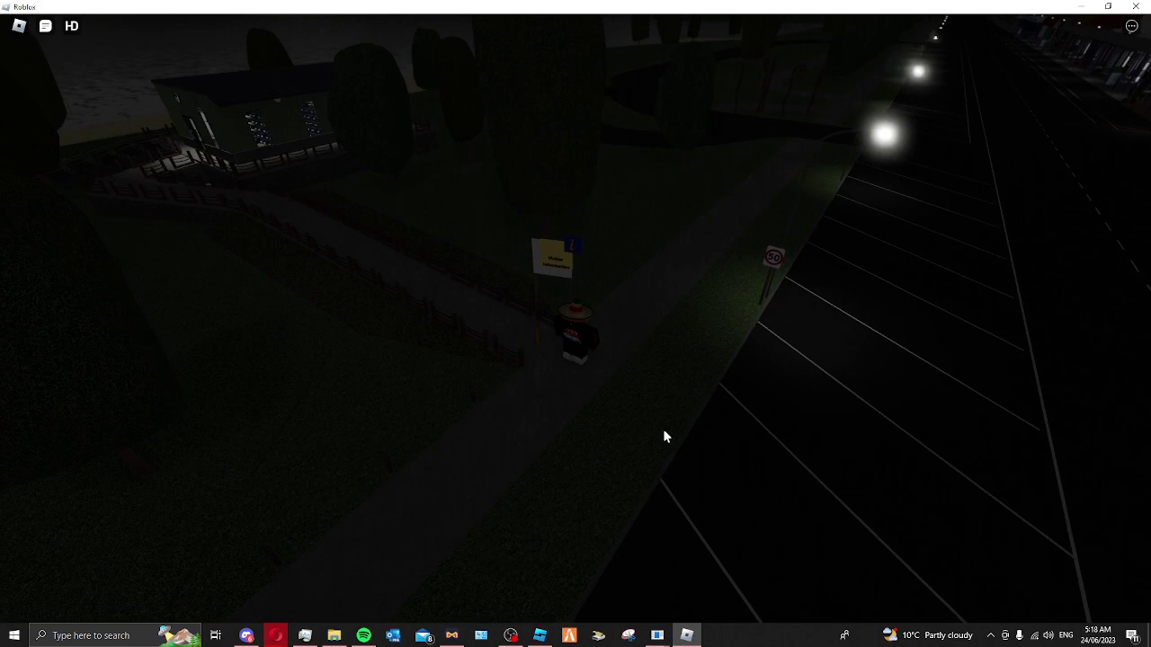
scroll(665, 437, up, 3)
scroll(665, 437, up, 3)
scroll(665, 436, up, 3)
Orbit the camera around the avatar past the Visitor Information sign
drag(662, 437, 562, 331)
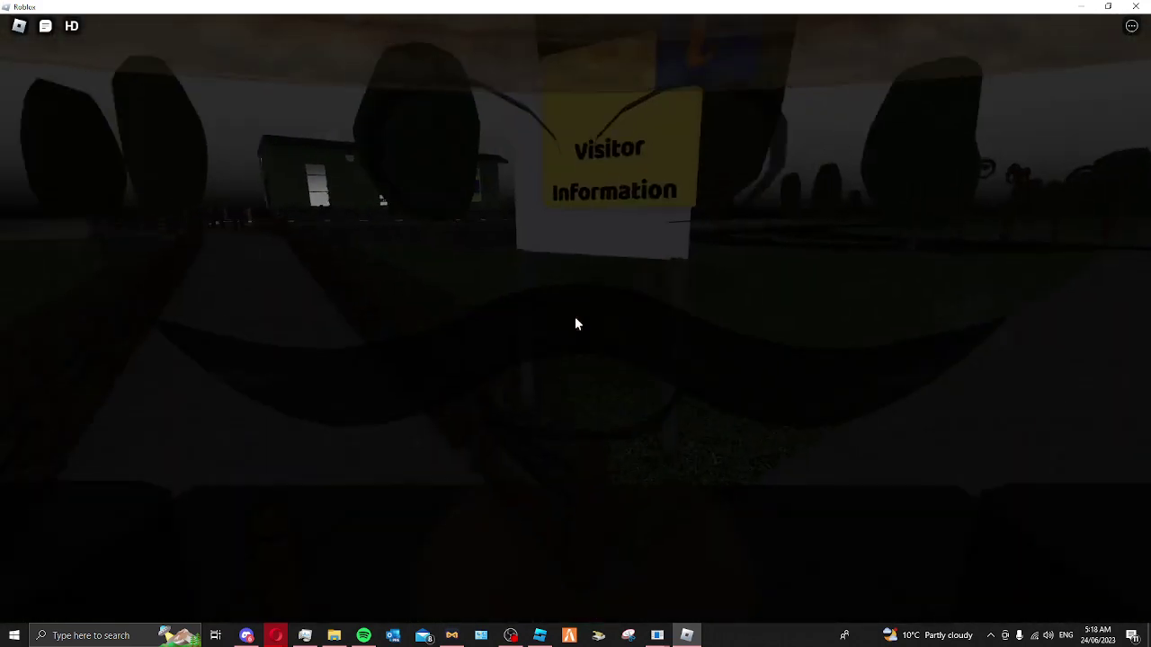
scroll(562, 331, up, 3)
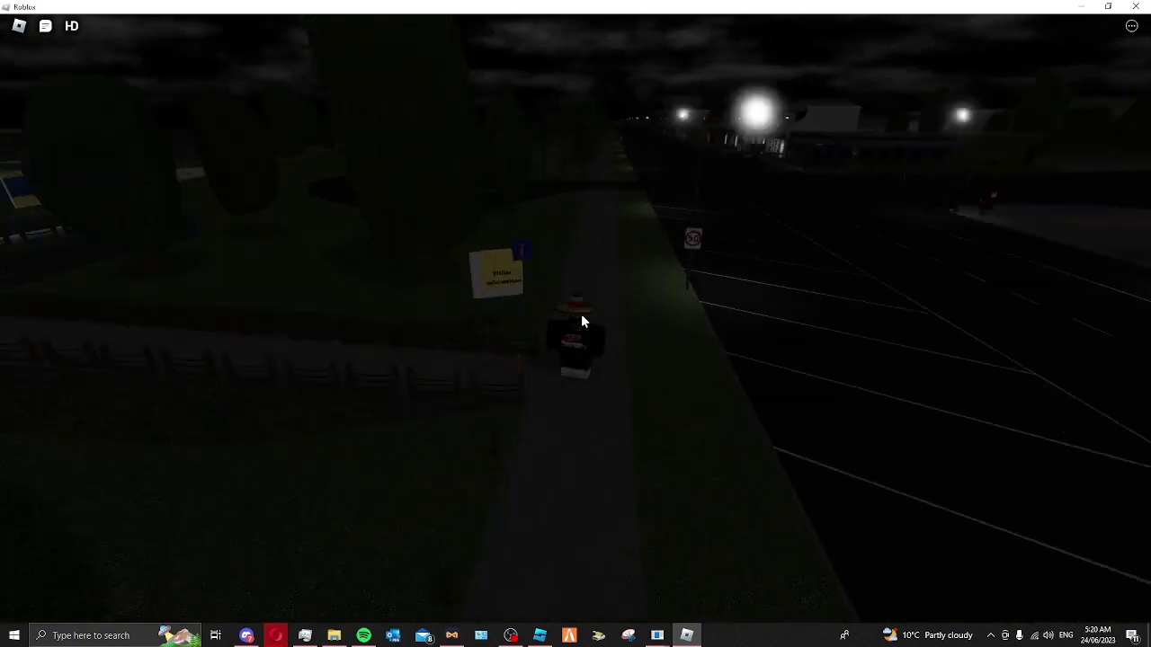
scroll(582, 321, up, 2)
scroll(661, 269, down, 2)
scroll(661, 270, down, 2)
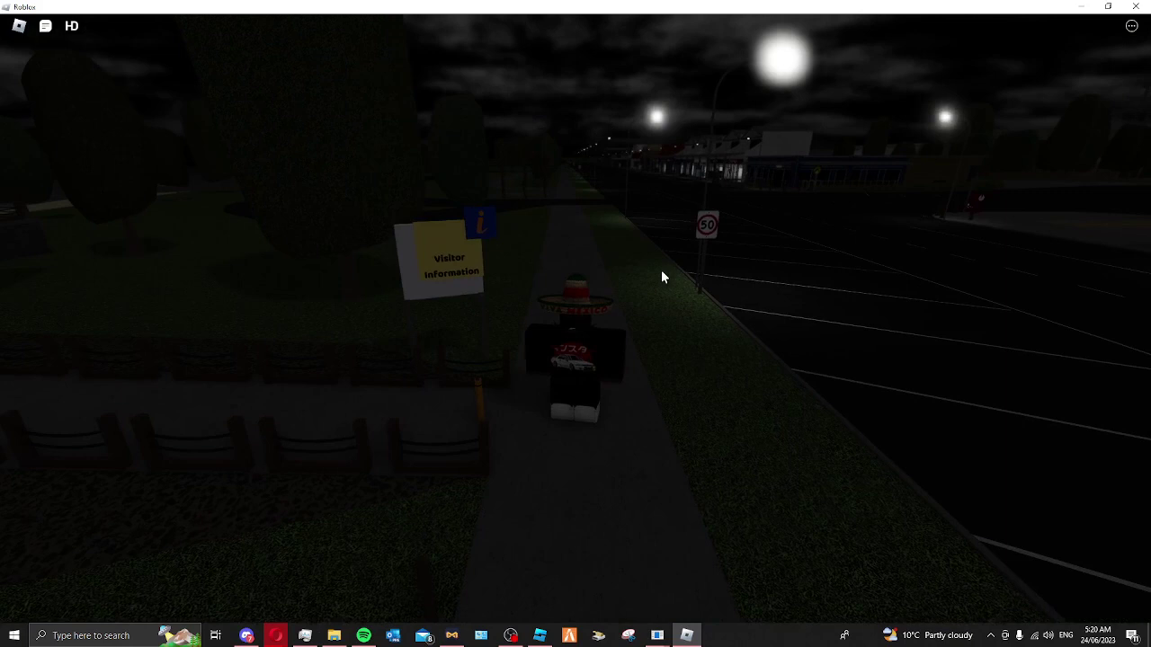
scroll(661, 270, up, 3)
scroll(661, 269, up, 1)
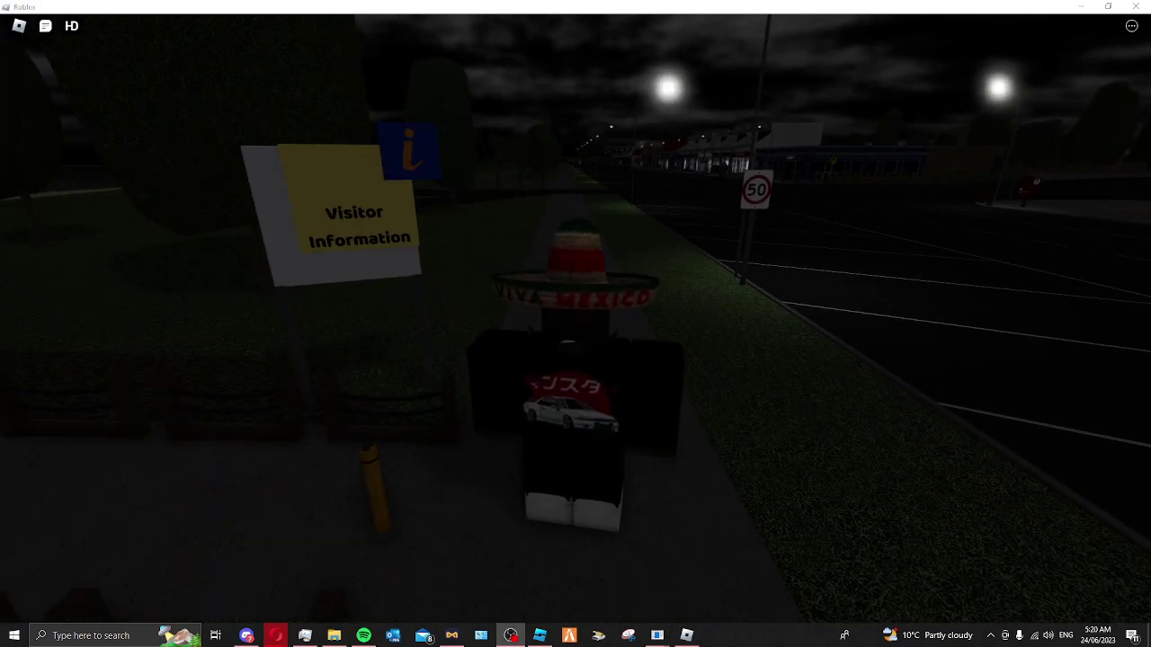